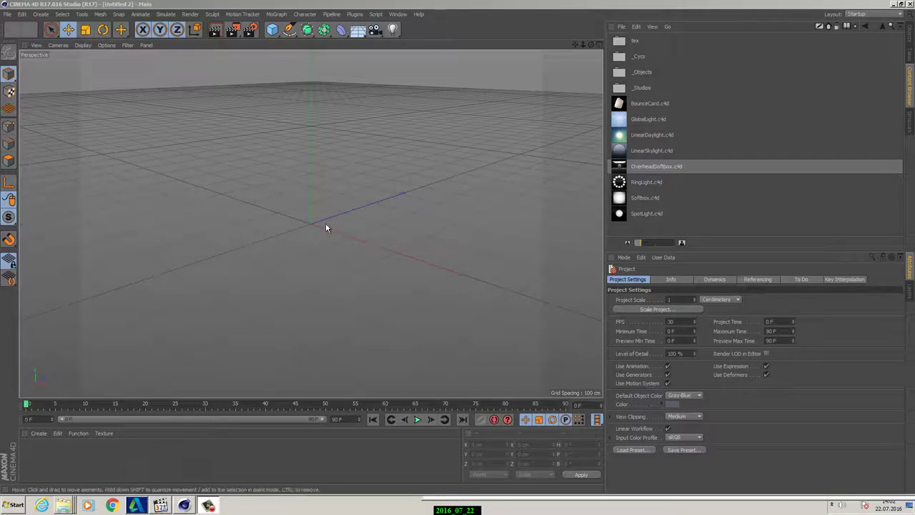
pyautogui.keyDown('alt'); pyautogui.moveTo(326, 227); pyautogui.dragTo(303, 226); pyautogui.keyUp('alt')
pyautogui.keyDown('alt'); pyautogui.moveTo(298, 228); pyautogui.dragTo(336, 237, button='right'); pyautogui.keyUp('alt')
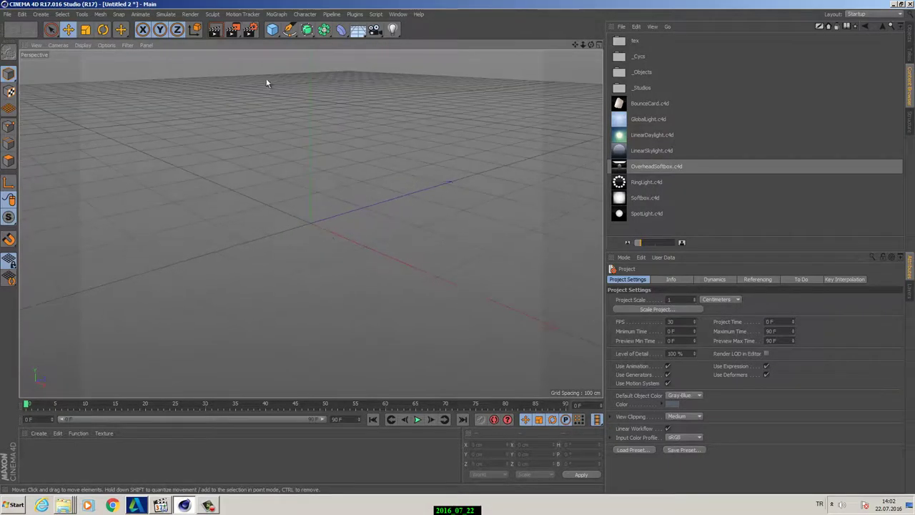
pyautogui.click(277, 14)
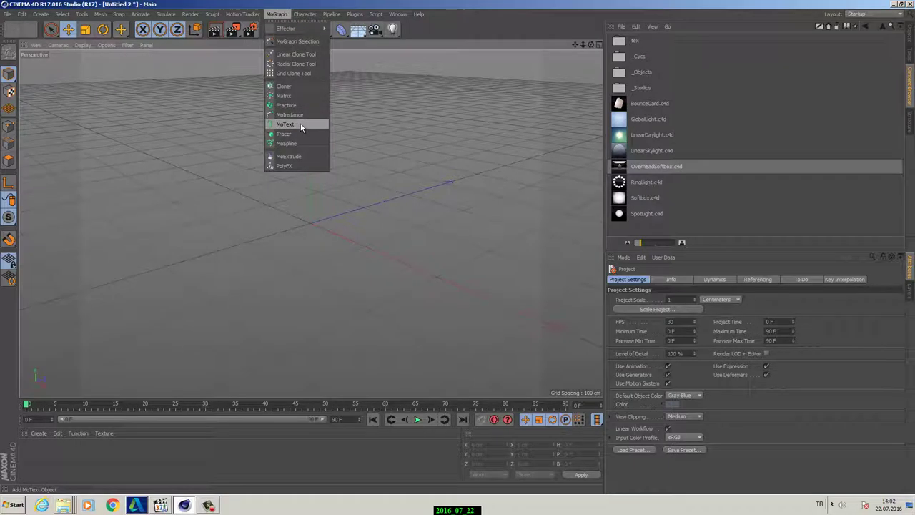
pyautogui.click(345, 3)
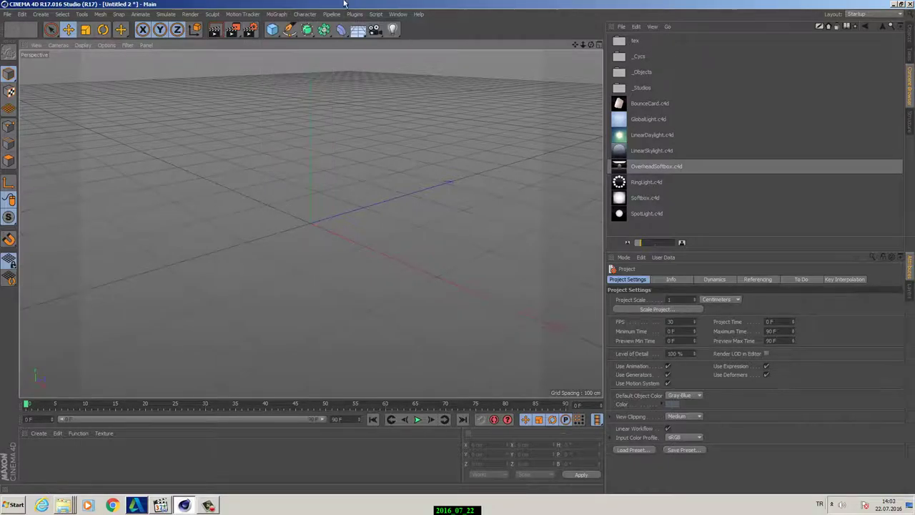
pyautogui.click(276, 36)
pyautogui.click(289, 2)
# - Add a Text spline to the empty scene and show the scene's object list
pyautogui.click(290, 32)
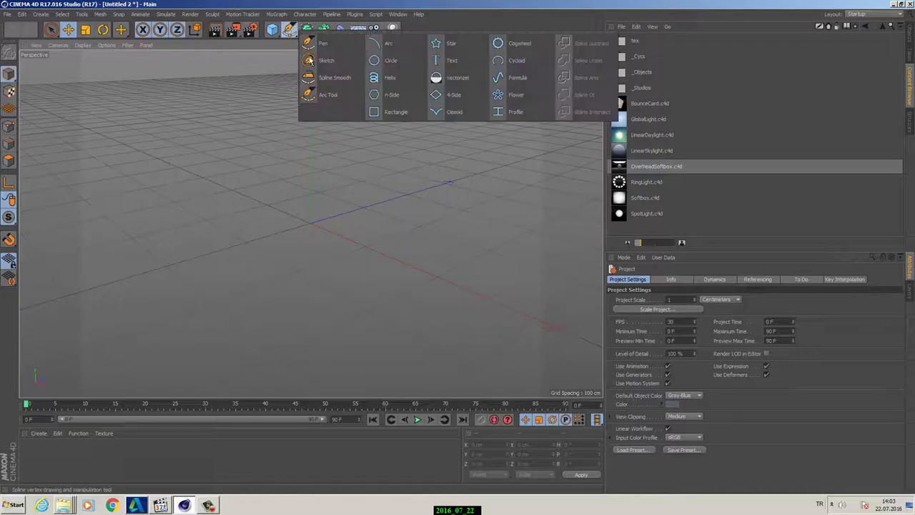
pyautogui.click(451, 63)
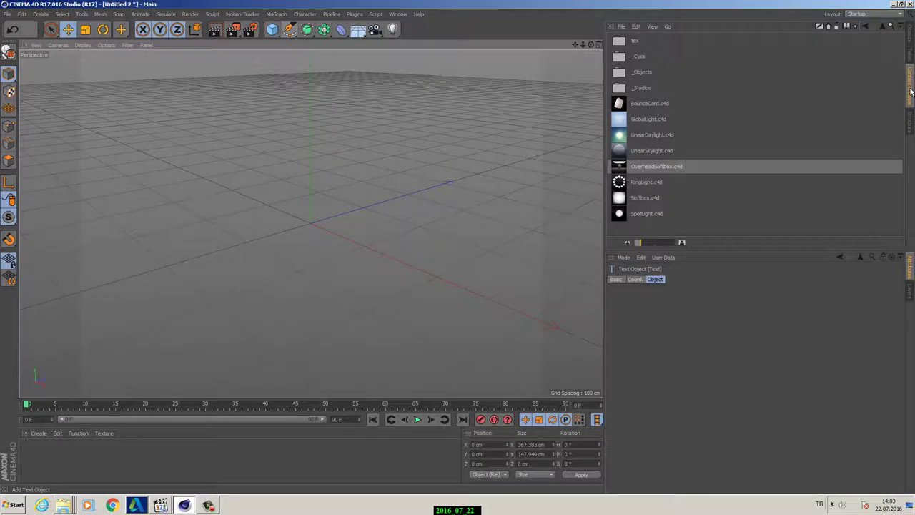
pyautogui.click(909, 33)
# - Replace the text spline's default content with BUBBLE
pyautogui.doubleClick(635, 299)
pyautogui.write('SU')
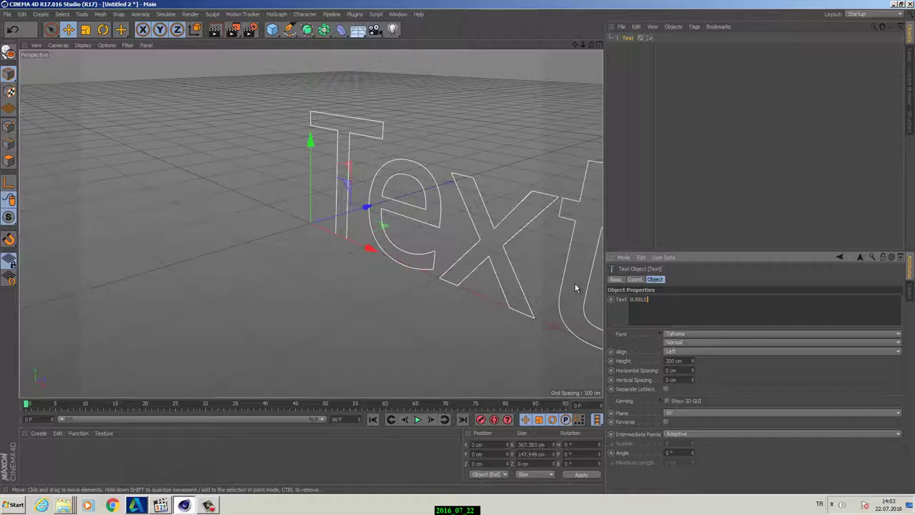
pyautogui.rightClick(451, 215)
pyautogui.click(449, 171)
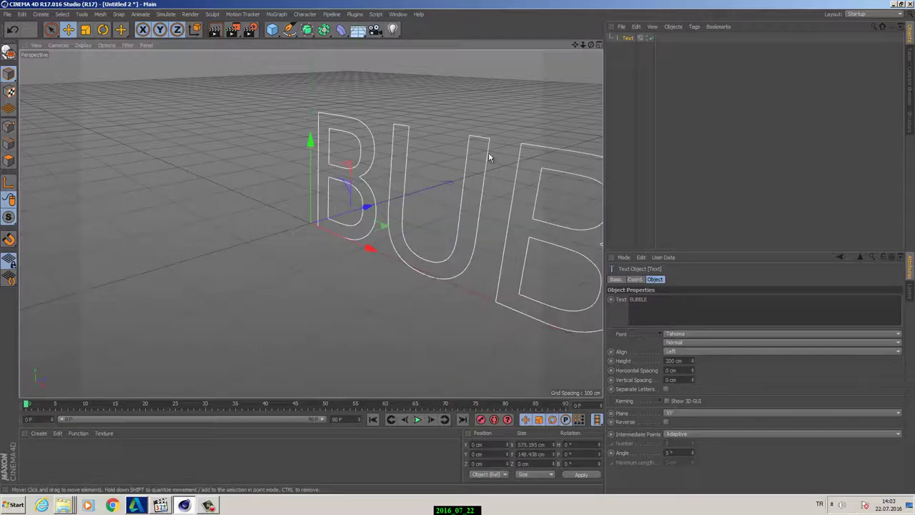
pyautogui.scroll(-5, 491, 155)
pyautogui.keyDown('alt'); pyautogui.moveTo(348, 186); pyautogui.dragTo(449, 198); pyautogui.keyUp('alt')
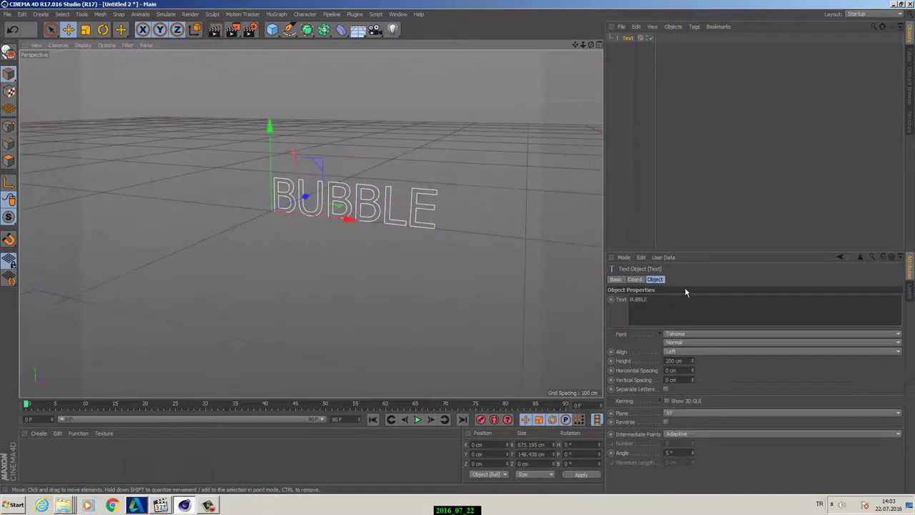
# - Set the font of the BUBBLE text spline to Showcard Gothic
pyautogui.click(690, 337)
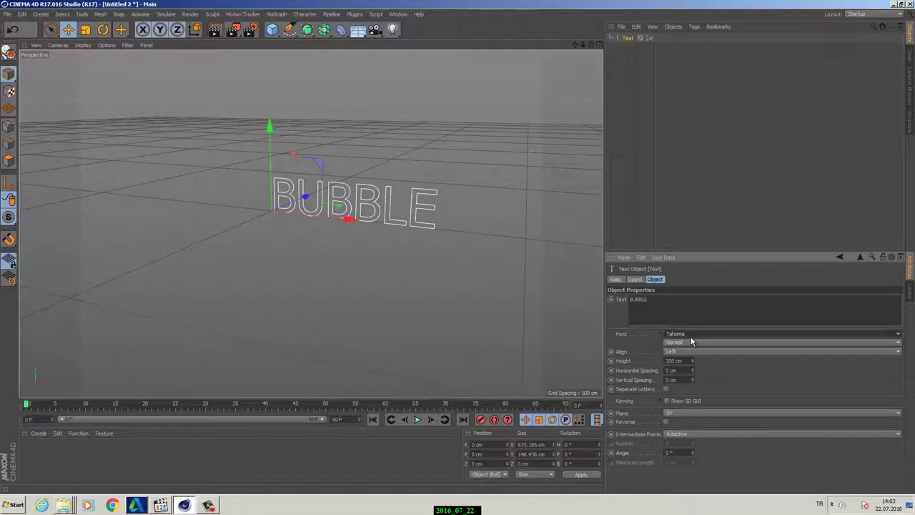
pyautogui.click(692, 334)
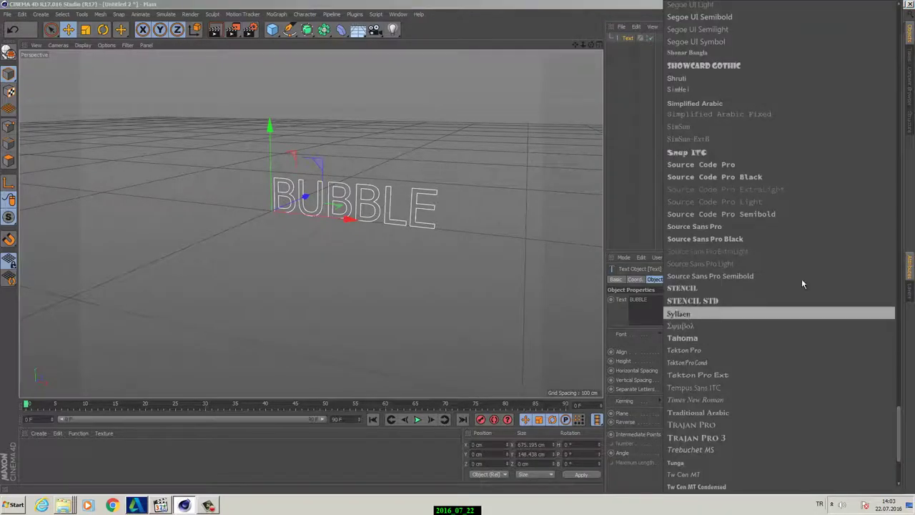
pyautogui.click(715, 65)
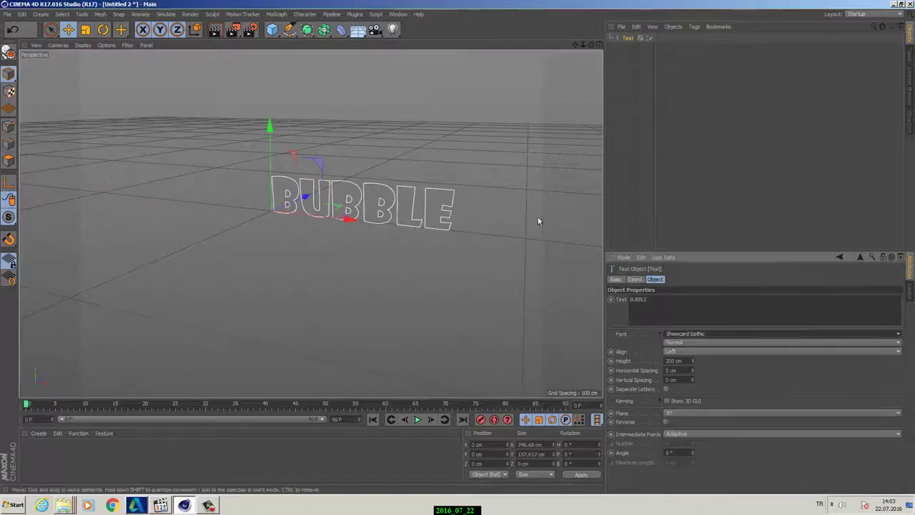
pyautogui.keyDown('alt'); pyautogui.moveTo(410, 227); pyautogui.dragTo(380, 211); pyautogui.keyUp('alt')
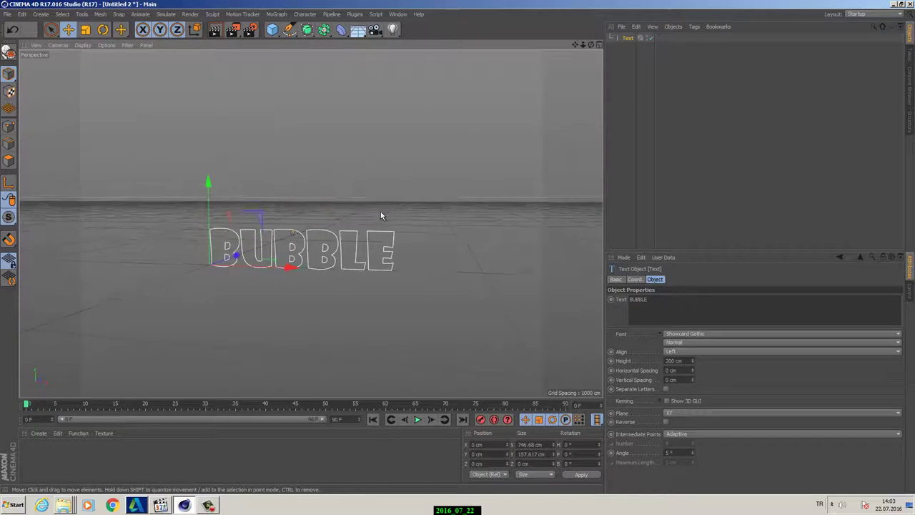
pyautogui.scroll(3, 368, 206)
pyautogui.keyDown('alt'); pyautogui.moveTo(332, 249); pyautogui.dragTo(435, 166, button='middle'); pyautogui.keyUp('alt')
pyautogui.keyDown('alt'); pyautogui.moveTo(419, 169); pyautogui.dragTo(447, 188, button='right'); pyautogui.keyUp('alt')
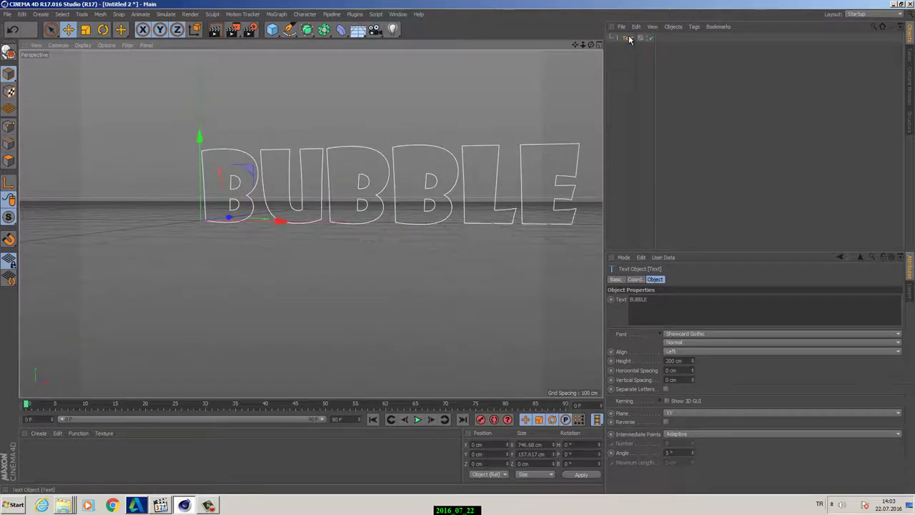
pyautogui.keyDown('ctrl'); pyautogui.moveTo(629, 39); pyautogui.dragTo(630, 52); pyautogui.keyUp('ctrl')
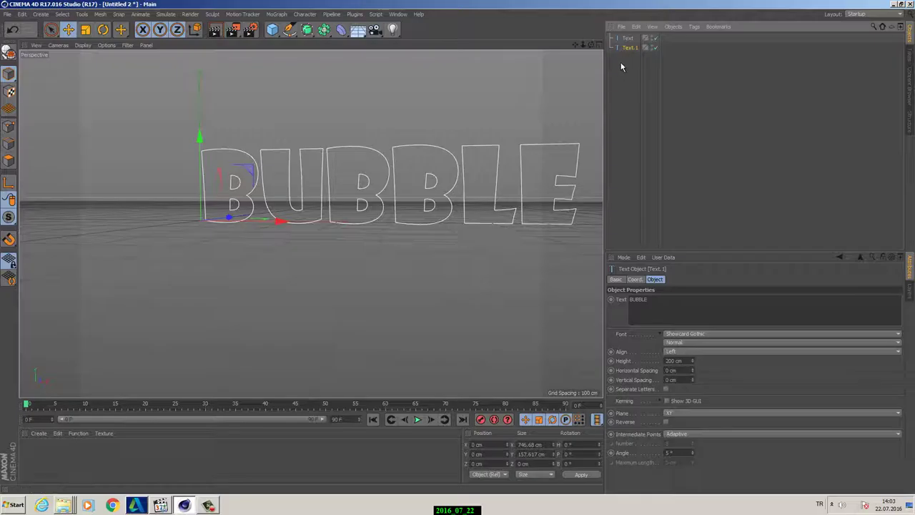
pyautogui.press('Delete')
pyautogui.click(628, 37)
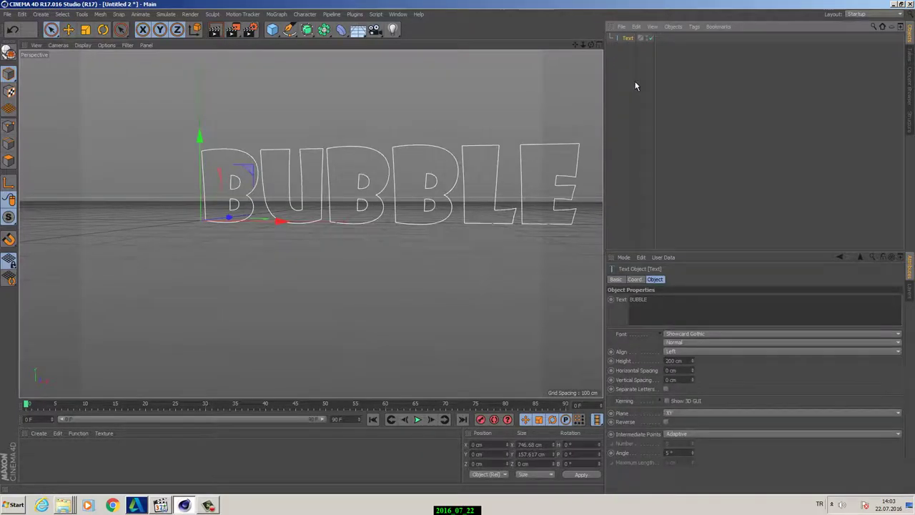
pyautogui.keyDown('ctrl'); pyautogui.moveTo(627, 60); pyautogui.dragTo(623, 72); pyautogui.keyUp('ctrl')
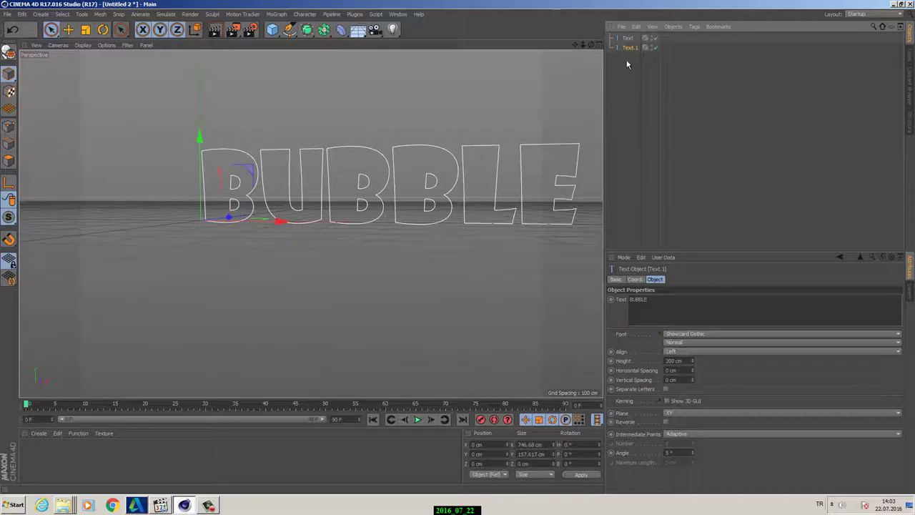
pyautogui.keyDown('ctrl'); pyautogui.moveTo(629, 48); pyautogui.dragTo(628, 61); pyautogui.keyUp('ctrl')
pyautogui.keyDown('ctrl'); pyautogui.moveTo(628, 58); pyautogui.dragTo(628, 72); pyautogui.keyUp('ctrl')
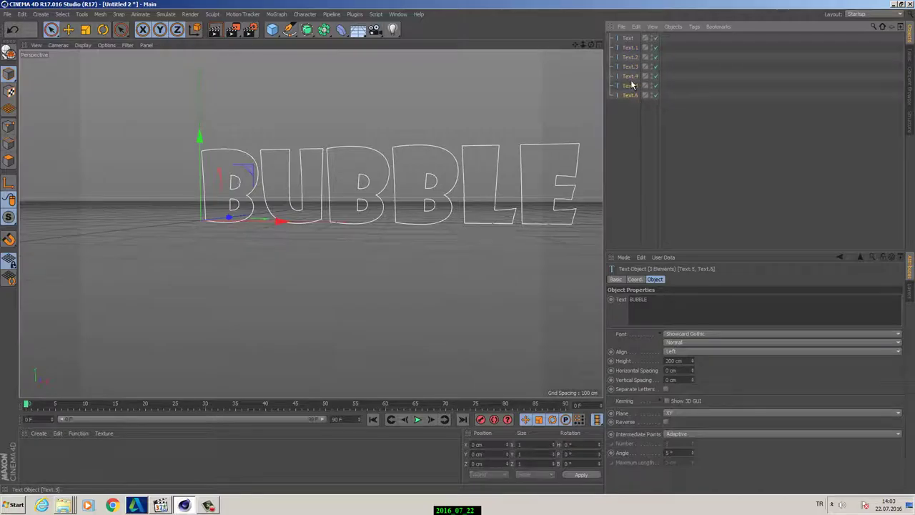
pyautogui.keyDown('ctrl'); pyautogui.moveTo(632, 84); pyautogui.dragTo(628, 124); pyautogui.keyUp('ctrl')
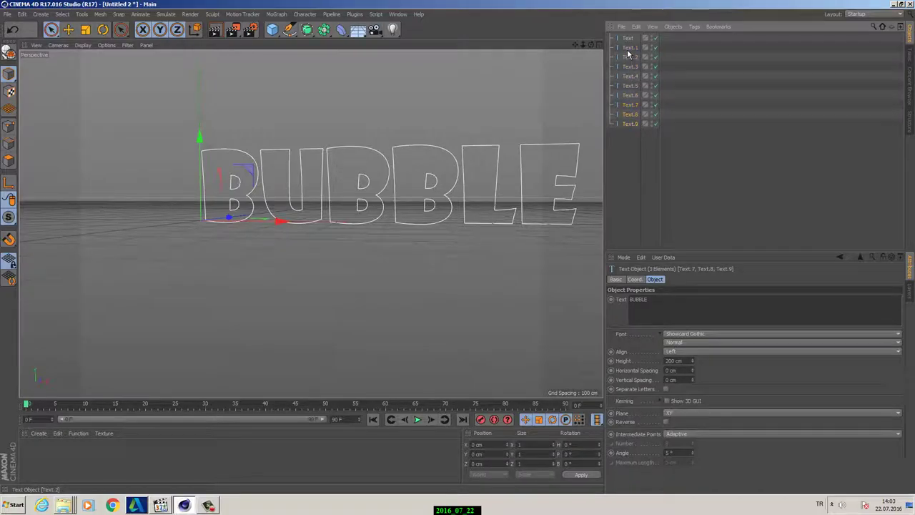
pyautogui.click(628, 50)
pyautogui.keyDown('shift'); pyautogui.click(631, 125); pyautogui.keyUp('shift')
pyautogui.press('Delete')
pyautogui.click(623, 38)
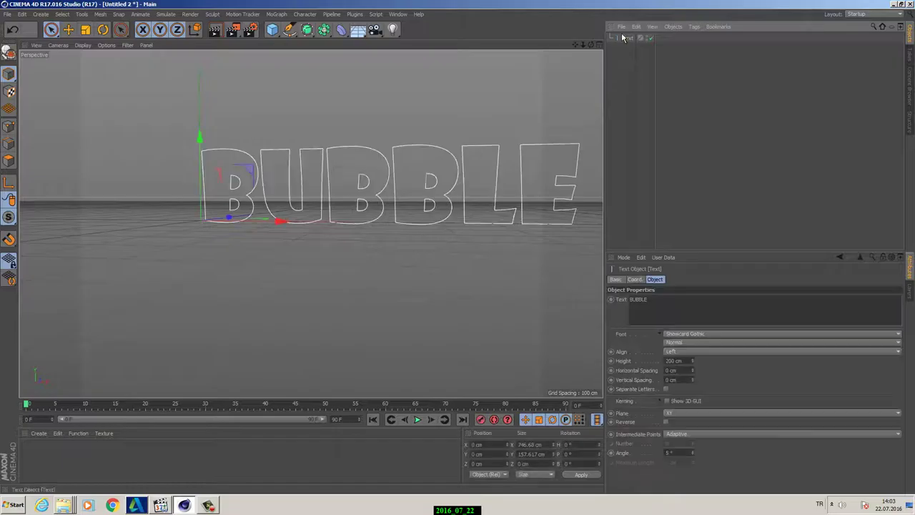
# - Add an Extrude generator and make the BUBBLE text spline its child to turn the letters into 3D geometry
pyautogui.keyDown('alt'); pyautogui.moveTo(414, 219); pyautogui.dragTo(321, 205); pyautogui.keyUp('alt')
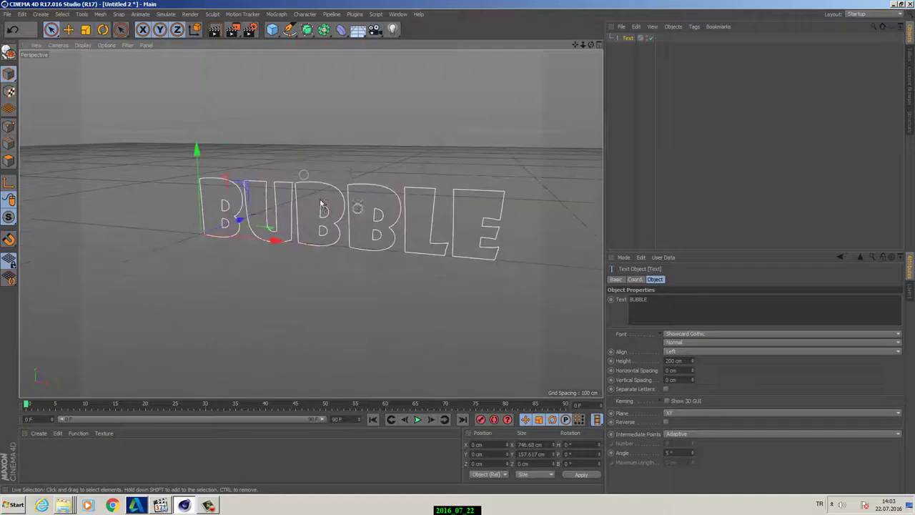
pyautogui.keyDown('alt'); pyautogui.moveTo(351, 171); pyautogui.dragTo(344, 55); pyautogui.keyUp('alt')
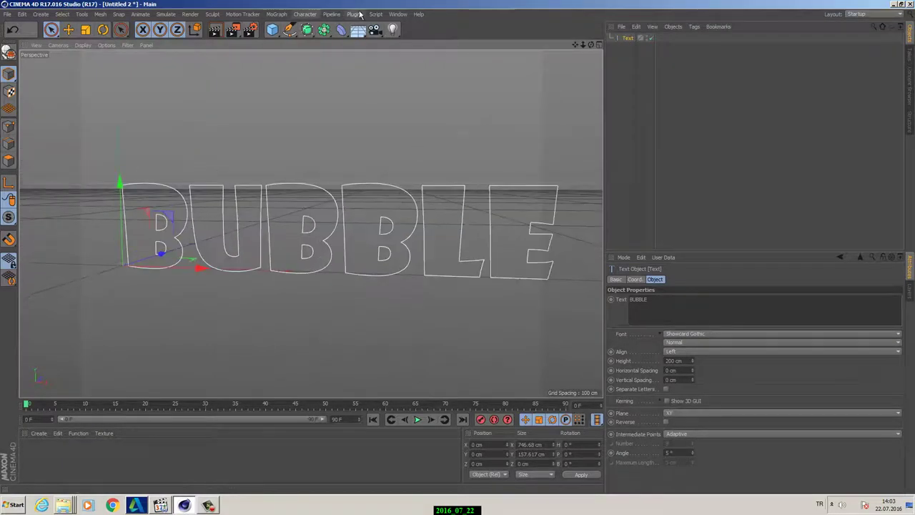
pyautogui.click(309, 32)
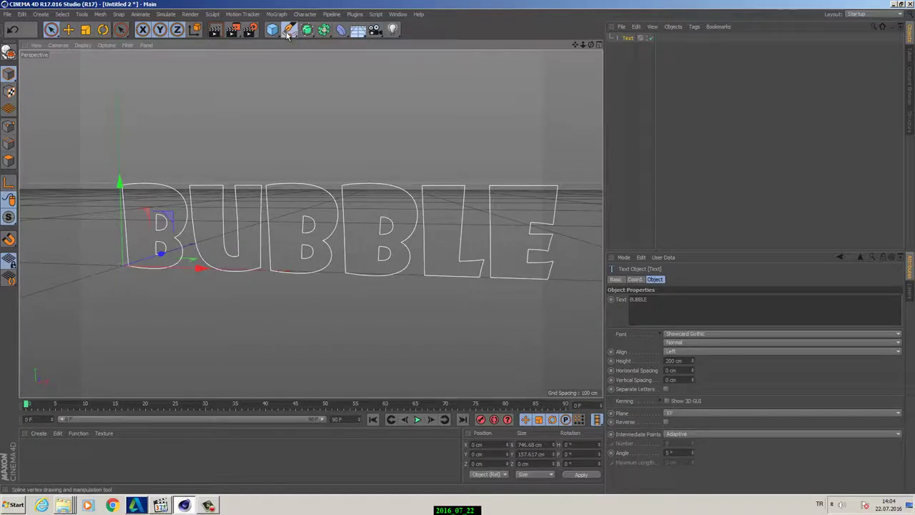
pyautogui.click(289, 35)
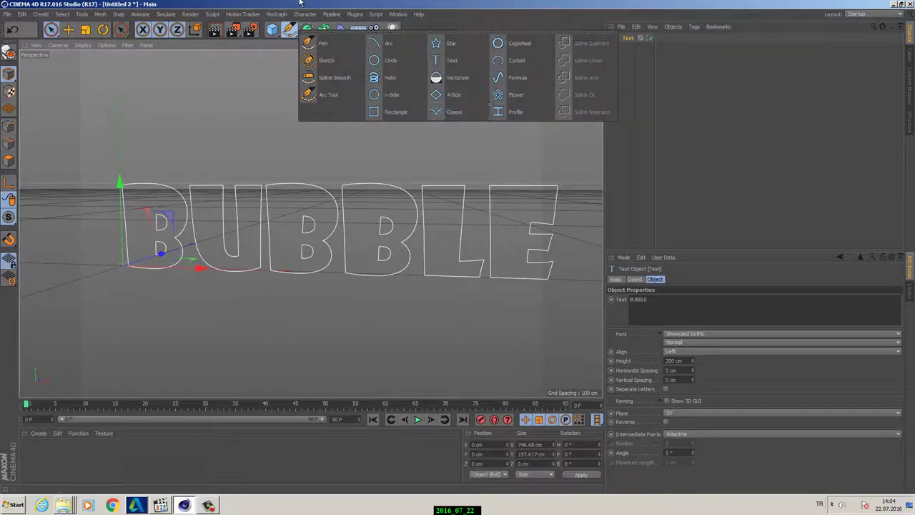
pyautogui.click(309, 31)
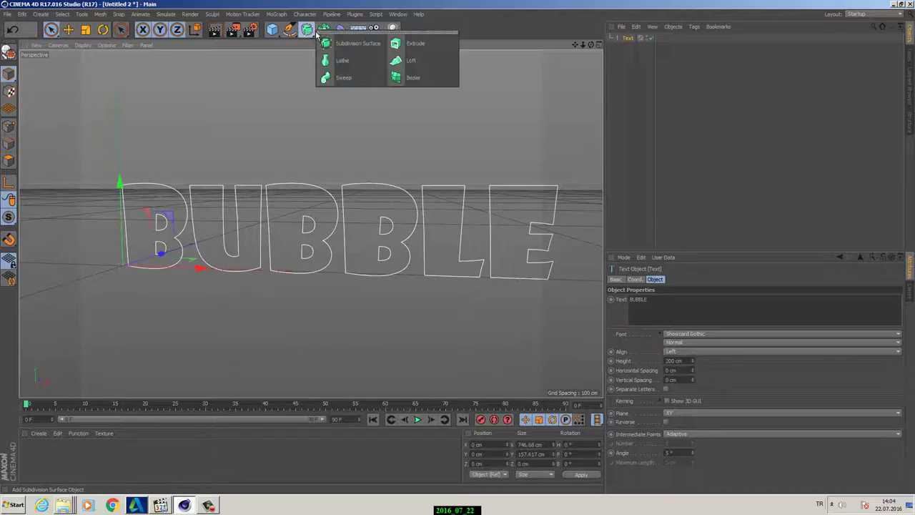
pyautogui.click(418, 44)
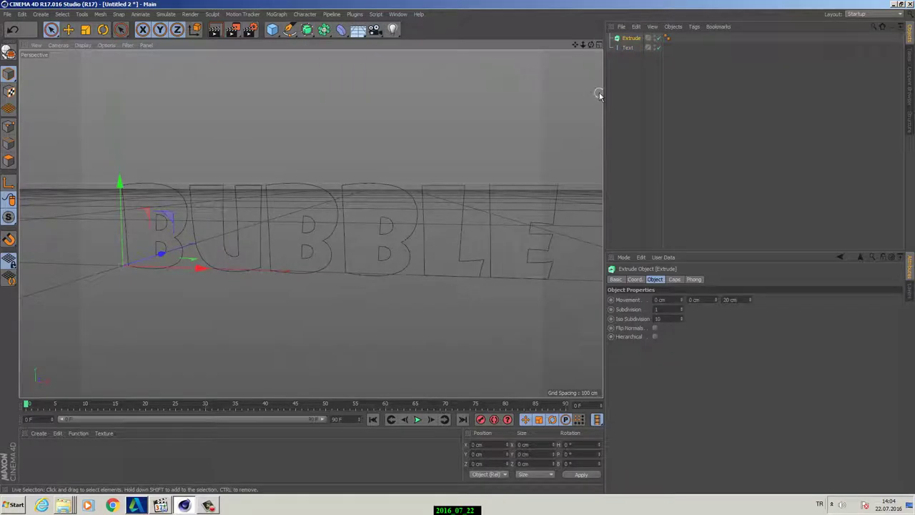
pyautogui.moveTo(626, 48); pyautogui.dragTo(631, 38)
pyautogui.keyDown('alt'); pyautogui.moveTo(457, 143); pyautogui.dragTo(415, 176); pyautogui.keyUp('alt')
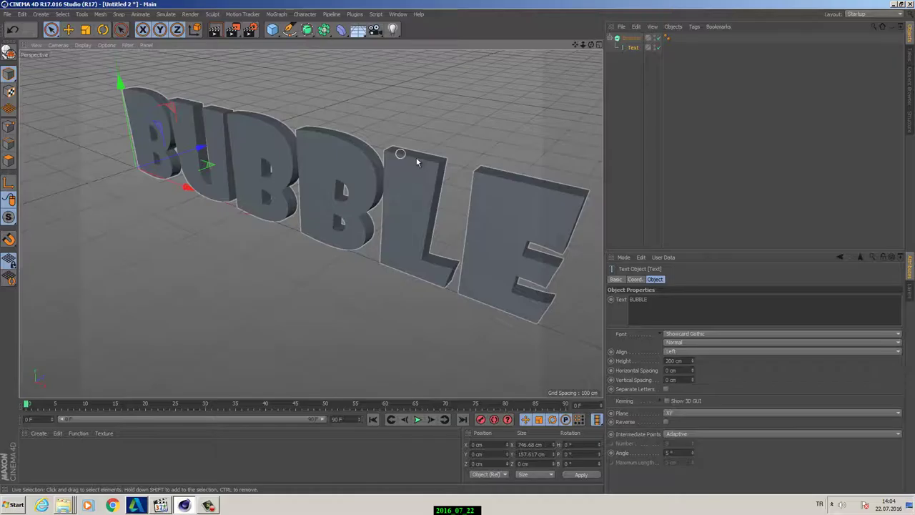
# - Deepen the extruded BUBBLE letters by setting the Extrude object's Z movement to 53 cm
pyautogui.click(630, 38)
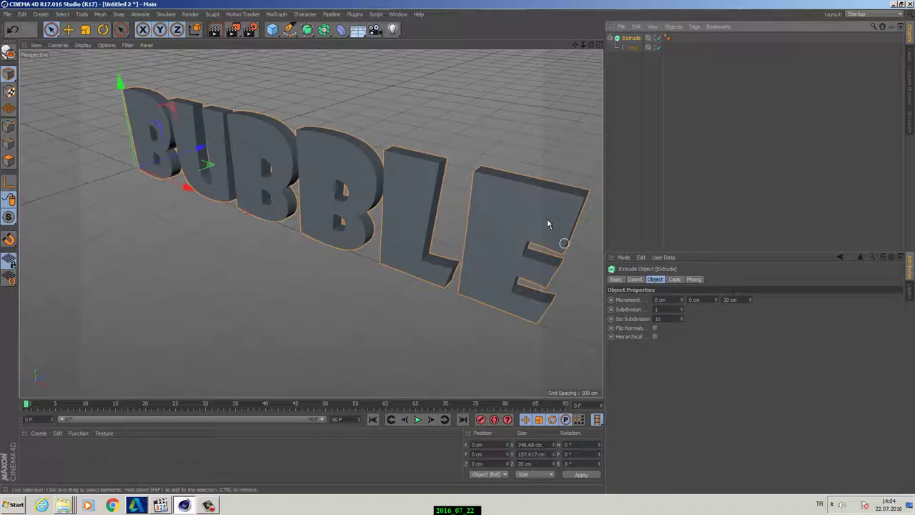
pyautogui.keyDown('alt'); pyautogui.moveTo(491, 196); pyautogui.dragTo(427, 213, button='middle'); pyautogui.keyUp('alt')
pyautogui.keyDown('alt'); pyautogui.moveTo(435, 211); pyautogui.dragTo(479, 242, button='right'); pyautogui.keyUp('alt')
pyautogui.scroll(-2, 479, 242)
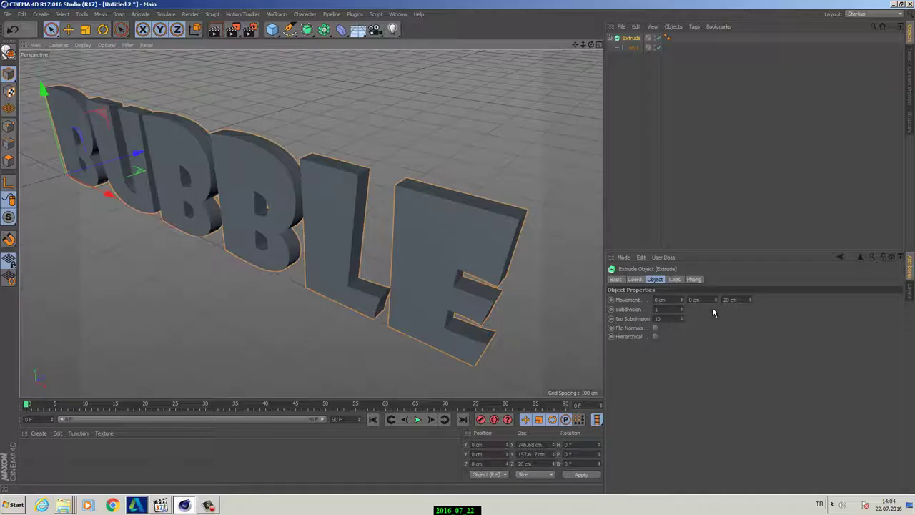
pyautogui.moveTo(750, 299); pyautogui.dragTo(750, 300)
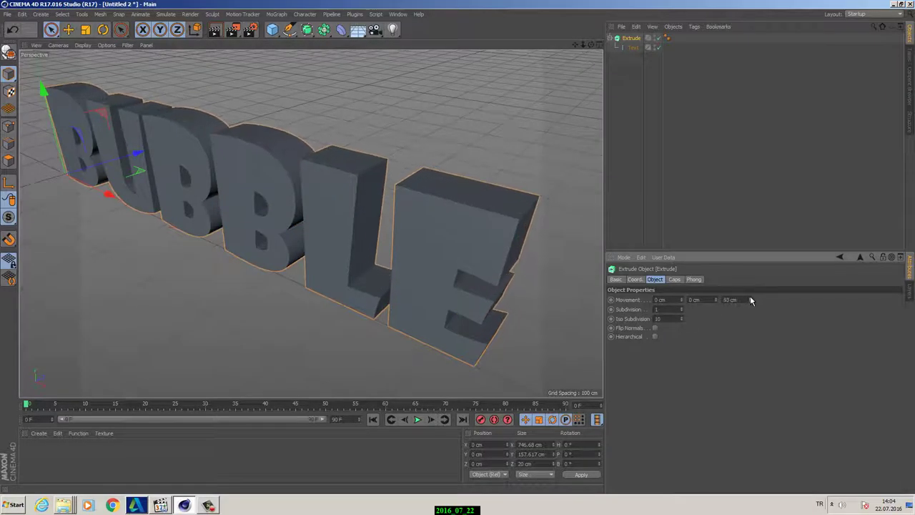
pyautogui.keyDown('alt'); pyautogui.moveTo(503, 251); pyautogui.dragTo(429, 279); pyautogui.keyUp('alt')
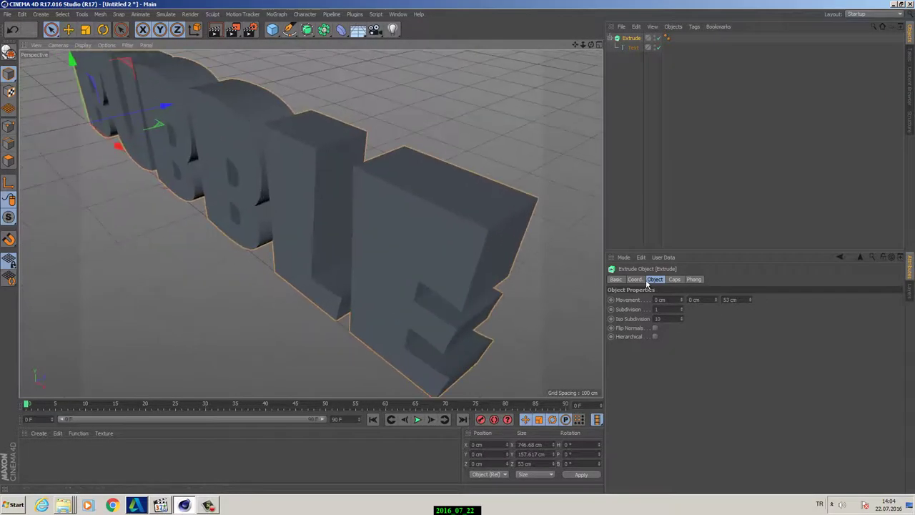
# - Set both the start and end caps of the Extrude object to Fillet Cap
pyautogui.click(674, 278)
pyautogui.click(687, 299)
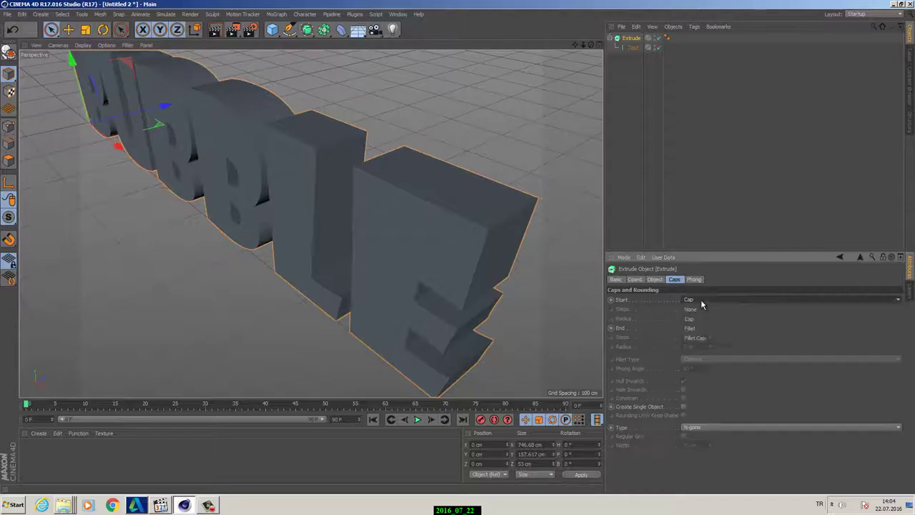
pyautogui.click(706, 338)
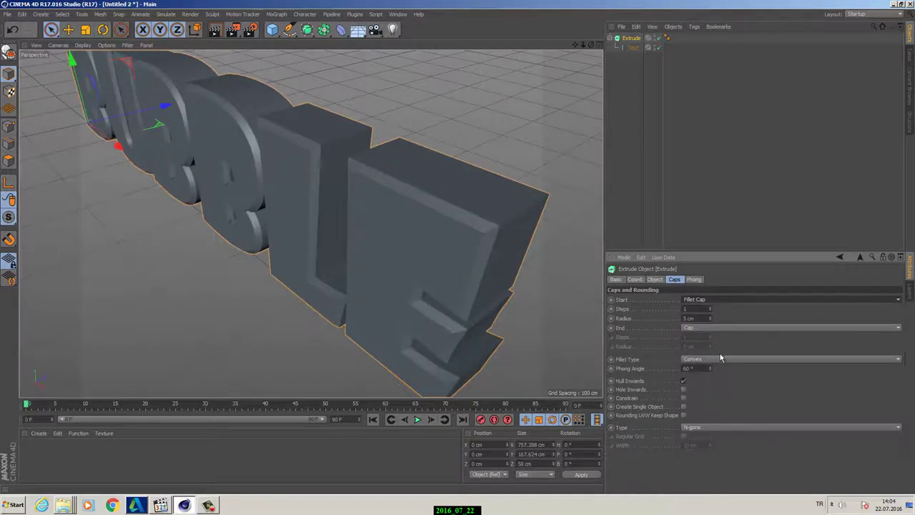
pyautogui.click(718, 330)
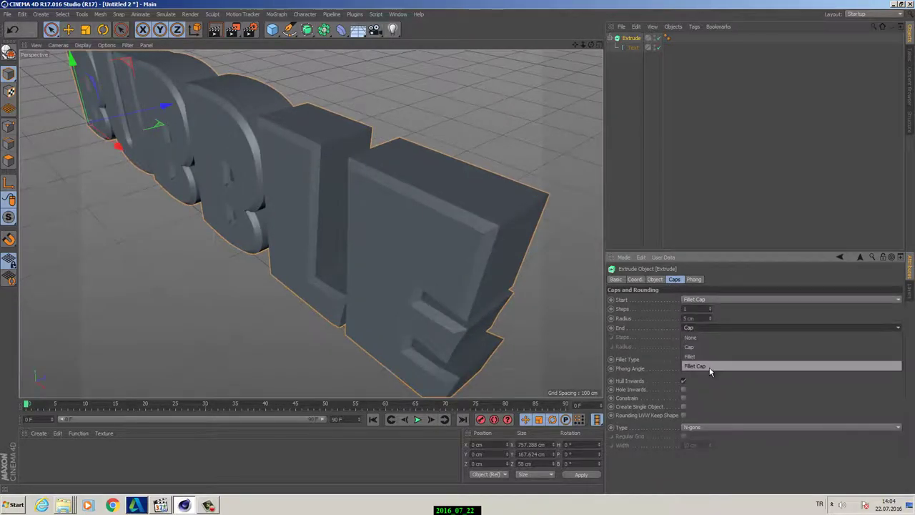
pyautogui.click(710, 369)
pyautogui.keyDown('alt'); pyautogui.moveTo(419, 251); pyautogui.dragTo(409, 217); pyautogui.keyUp('alt')
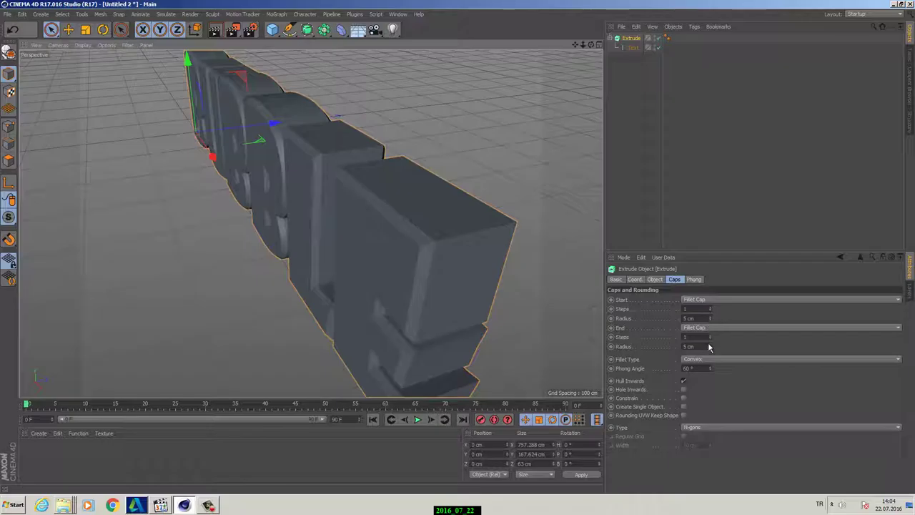
# - Set the fillet steps of both the start and end caps to 3
pyautogui.click(710, 307)
pyautogui.click(710, 307)
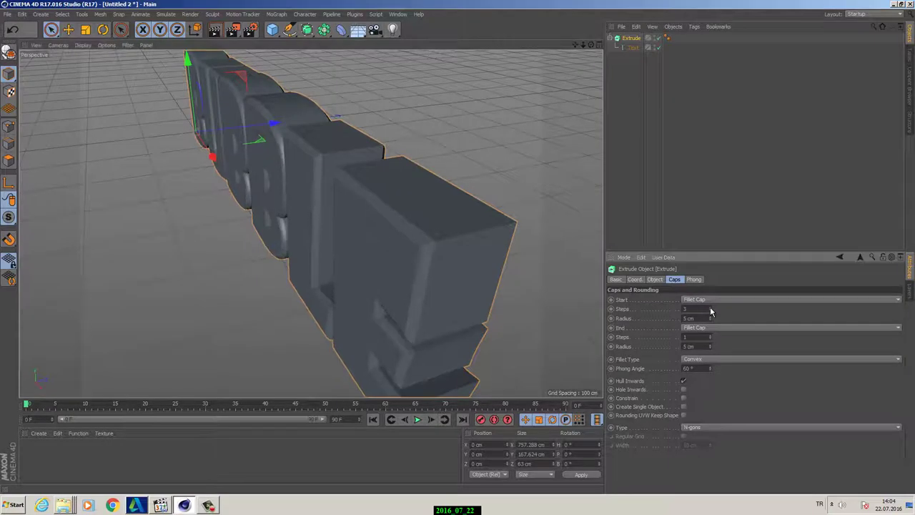
pyautogui.click(710, 335)
# - Change the viewport display to shading with lines so the mesh edges of the letters are drawn
pyautogui.keyDown('alt'); pyautogui.moveTo(480, 265); pyautogui.dragTo(401, 238); pyautogui.keyUp('alt')
pyautogui.keyDown('alt'); pyautogui.moveTo(400, 239); pyautogui.dragTo(460, 247, button='right'); pyautogui.keyUp('alt')
pyautogui.keyDown('alt'); pyautogui.moveTo(458, 246); pyautogui.dragTo(389, 217); pyautogui.keyUp('alt')
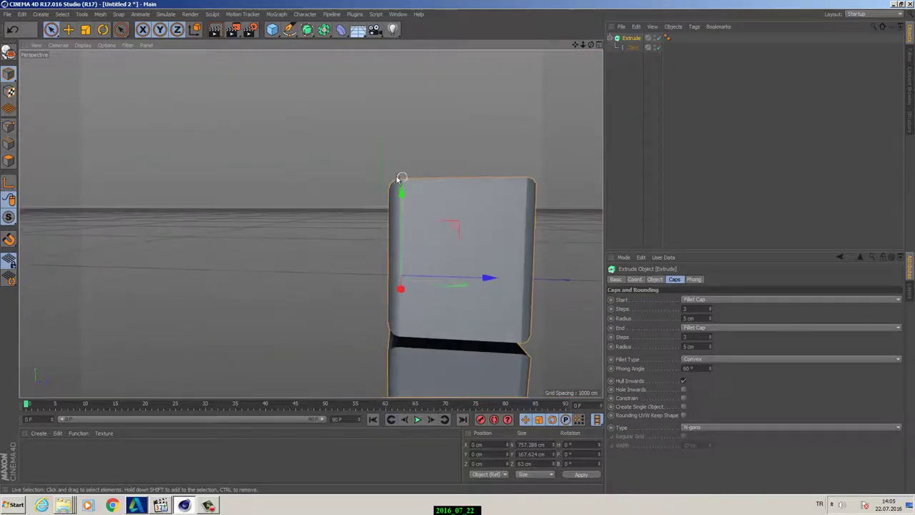
pyautogui.click(83, 45)
pyautogui.click(105, 68)
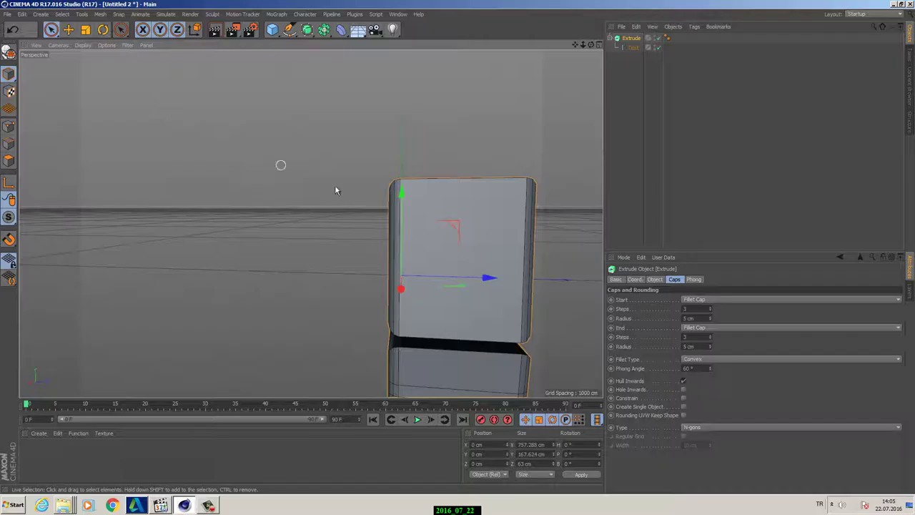
pyautogui.moveTo(336, 188)
pyautogui.keyDown('alt'); pyautogui.mouseDown()
pyautogui.moveTo(455, 206)
pyautogui.moveTo(401, 208)
pyautogui.moveTo(417, 204)
pyautogui.mouseUp(); pyautogui.keyUp('alt')
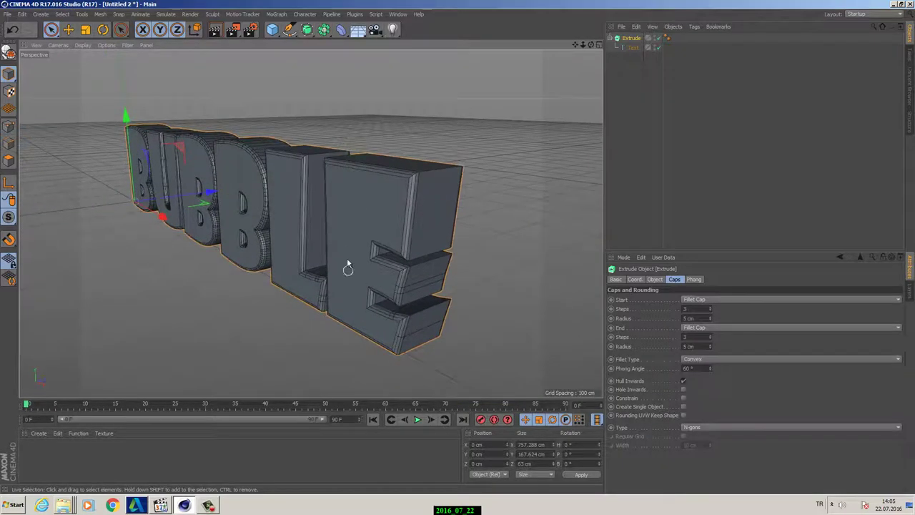
# - Examine the mesh lines on the front faces, rounded edges and sides of the letters, mainly the L and E
pyautogui.keyDown('alt'); pyautogui.moveTo(335, 278); pyautogui.dragTo(359, 235); pyautogui.keyUp('alt')
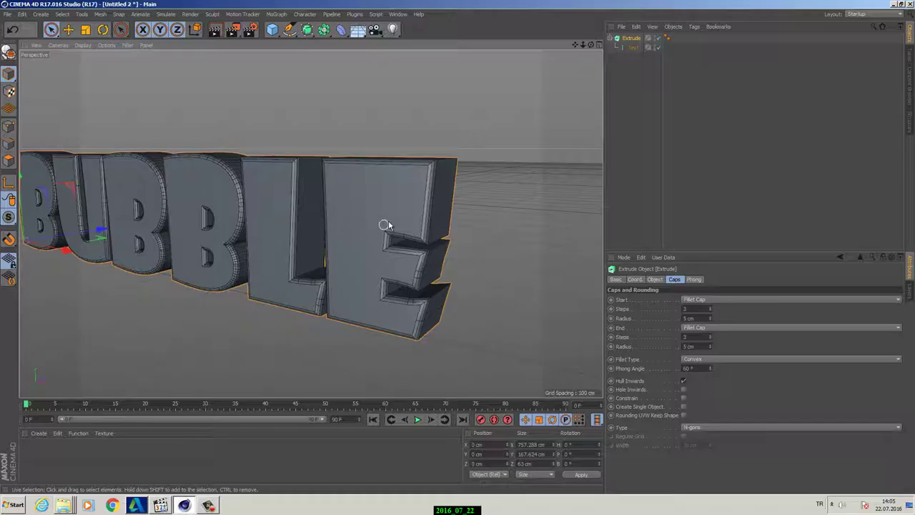
pyautogui.keyDown('alt'); pyautogui.moveTo(386, 218); pyautogui.dragTo(397, 235); pyautogui.keyUp('alt')
pyautogui.keyDown('alt'); pyautogui.moveTo(382, 230); pyautogui.dragTo(438, 235, button='right'); pyautogui.keyUp('alt')
pyautogui.keyDown('alt'); pyautogui.moveTo(437, 234); pyautogui.dragTo(449, 204); pyautogui.keyUp('alt')
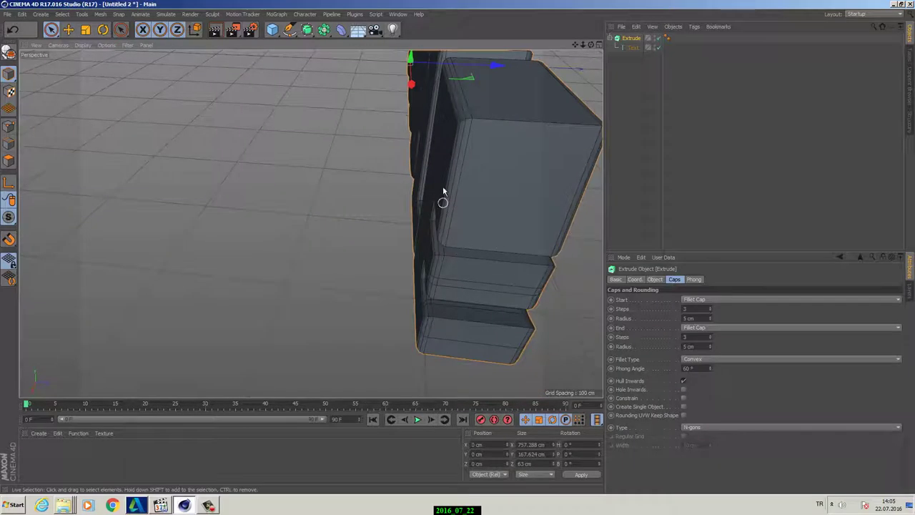
pyautogui.keyDown('alt'); pyautogui.moveTo(579, 127); pyautogui.dragTo(328, 238); pyautogui.keyUp('alt')
pyautogui.keyDown('alt'); pyautogui.moveTo(374, 208); pyautogui.dragTo(379, 192); pyautogui.keyUp('alt')
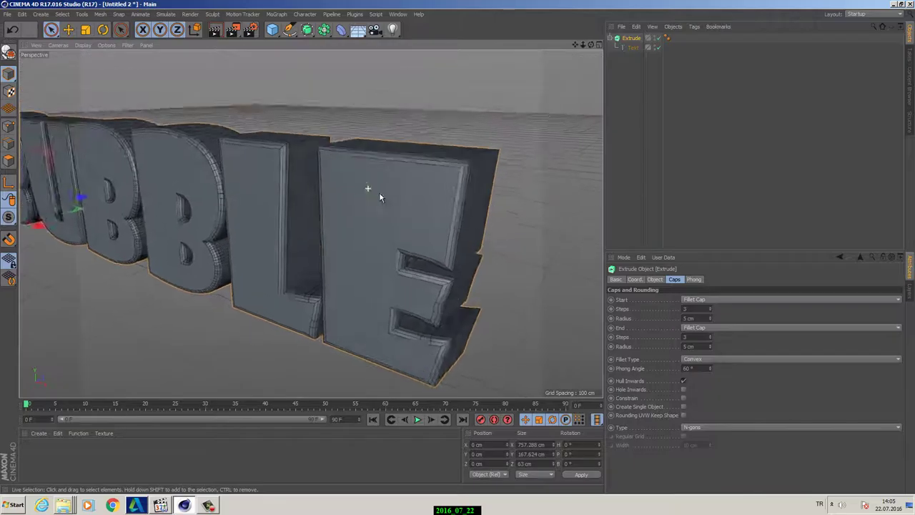
pyautogui.keyDown('alt'); pyautogui.moveTo(379, 193); pyautogui.dragTo(393, 173, button='right'); pyautogui.keyUp('alt')
pyautogui.keyDown('alt'); pyautogui.moveTo(394, 173); pyautogui.dragTo(427, 180); pyautogui.keyUp('alt')
pyautogui.keyDown('alt'); pyautogui.moveTo(342, 322); pyautogui.dragTo(409, 227); pyautogui.keyUp('alt')
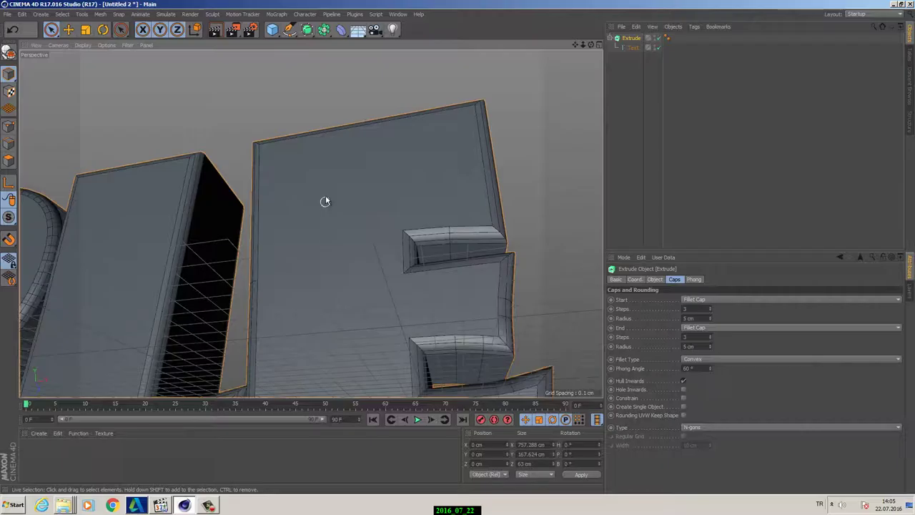
pyautogui.keyDown('alt'); pyautogui.moveTo(326, 203); pyautogui.dragTo(316, 157, button='middle'); pyautogui.keyUp('alt')
pyautogui.scroll(-3, 312, 159)
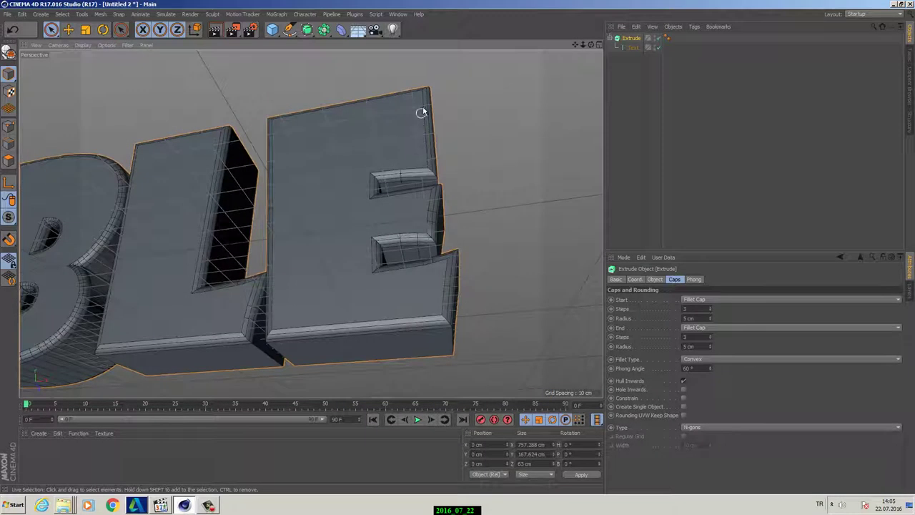
pyautogui.scroll(5, 322, 215)
pyautogui.keyDown('alt'); pyautogui.moveTo(332, 230); pyautogui.dragTo(336, 268); pyautogui.keyUp('alt')
pyautogui.keyDown('alt'); pyautogui.moveTo(336, 269); pyautogui.dragTo(315, 263, button='right'); pyautogui.keyUp('alt')
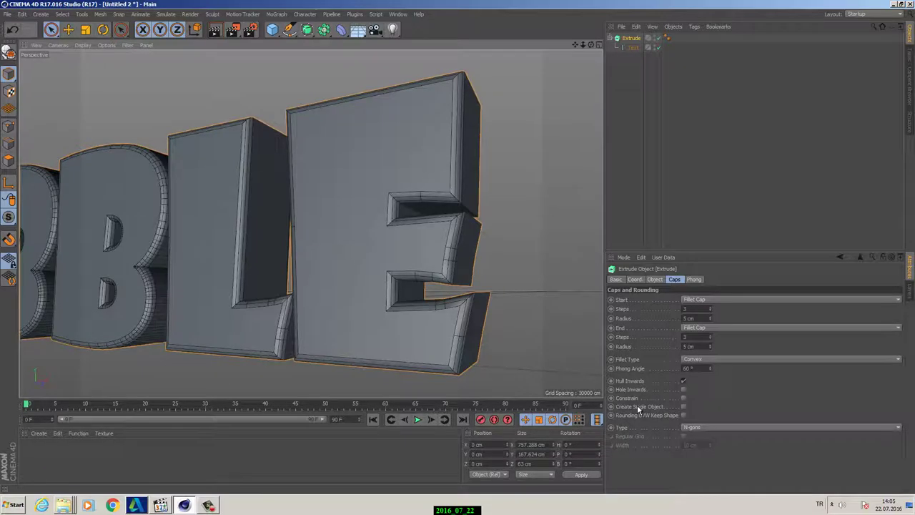
pyautogui.keyDown('alt'); pyautogui.moveTo(468, 118); pyautogui.dragTo(556, 208); pyautogui.keyUp('alt')
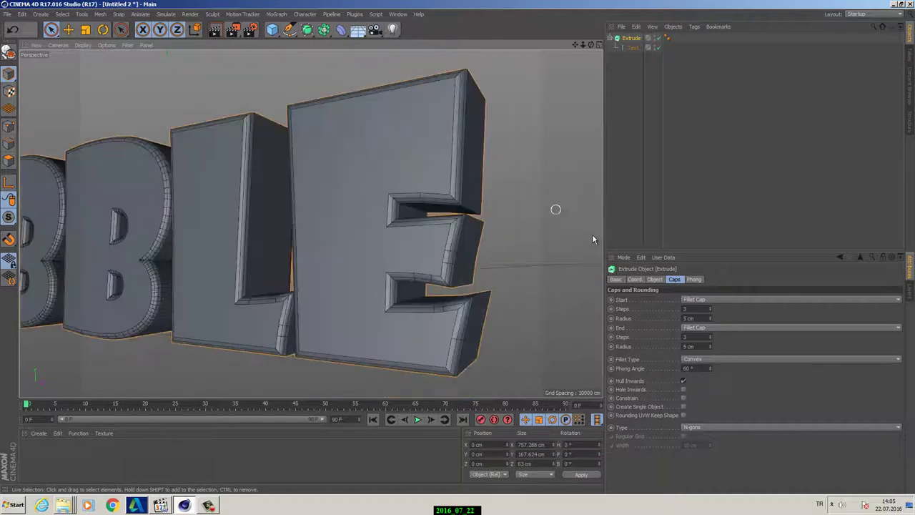
# - Set the cap type of the Extrude object to Quadrangles and check the letter faces up close
pyautogui.click(691, 428)
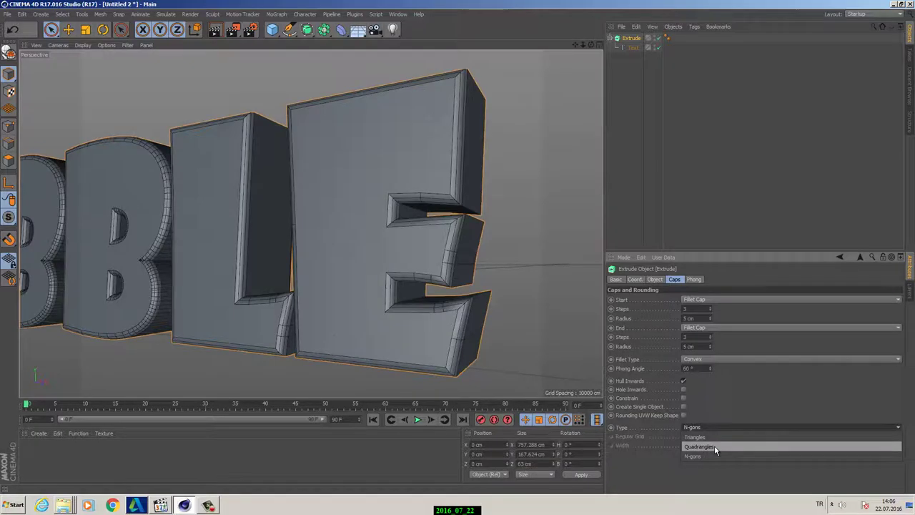
pyautogui.click(715, 450)
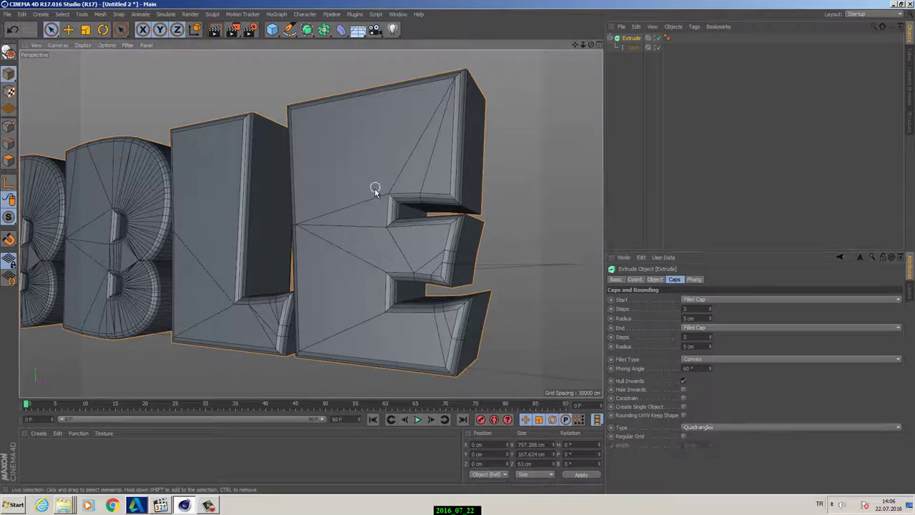
pyautogui.scroll(6, 375, 189)
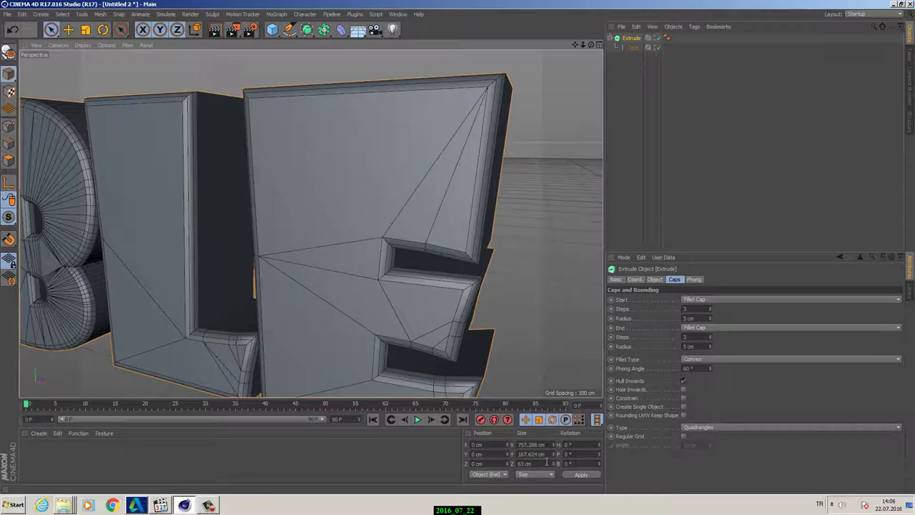
pyautogui.scroll(-4, 421, 300)
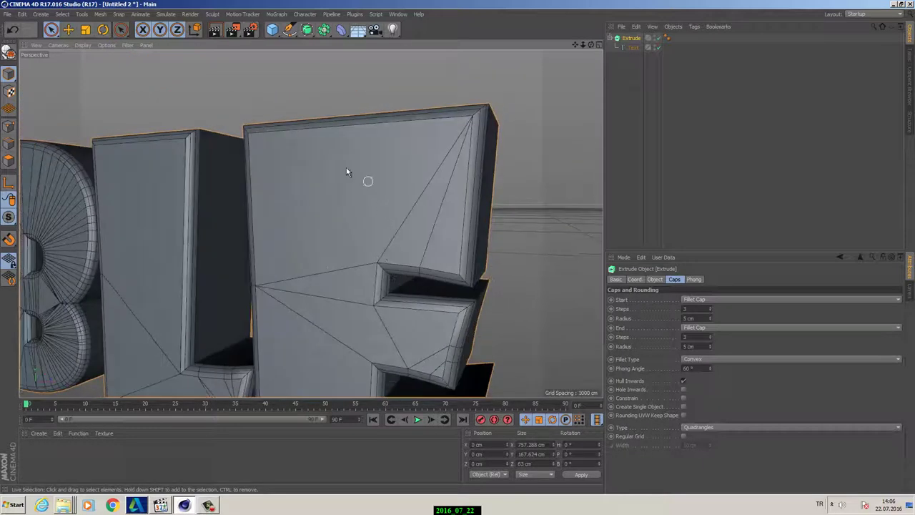
pyautogui.scroll(-2, 326, 243)
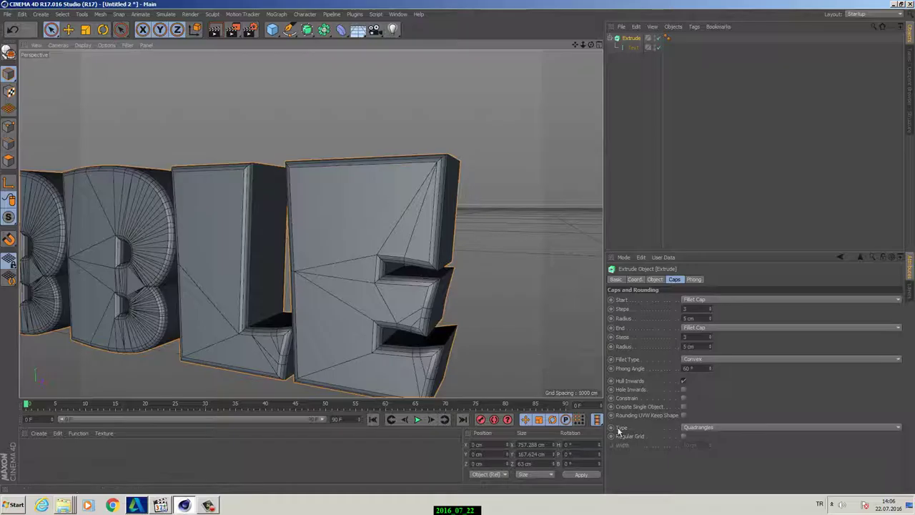
# - Enable Regular Grid for the caps of the Extrude object and set the grid width to 15 cm
pyautogui.click(684, 437)
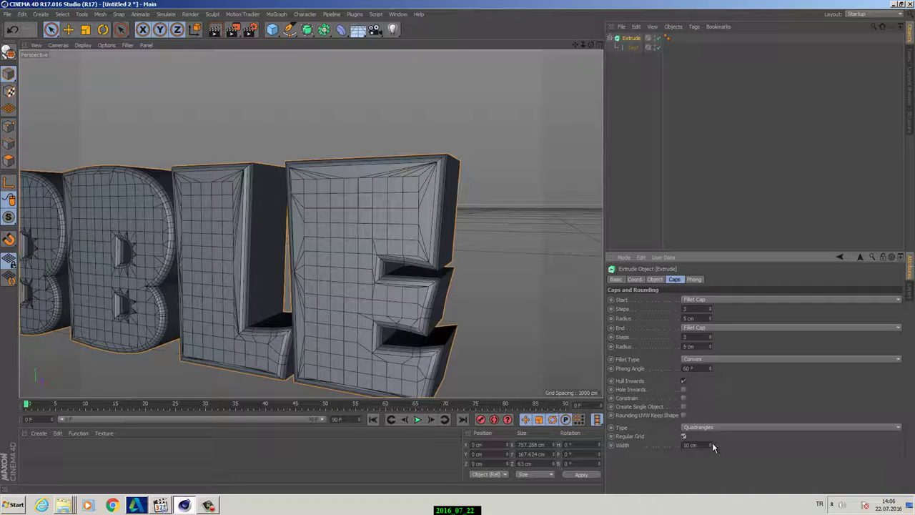
pyautogui.moveTo(711, 445); pyautogui.dragTo(711, 441)
pyautogui.keyDown('alt'); pyautogui.moveTo(522, 260); pyautogui.dragTo(432, 261); pyautogui.keyUp('alt')
pyautogui.scroll(-3, 434, 264)
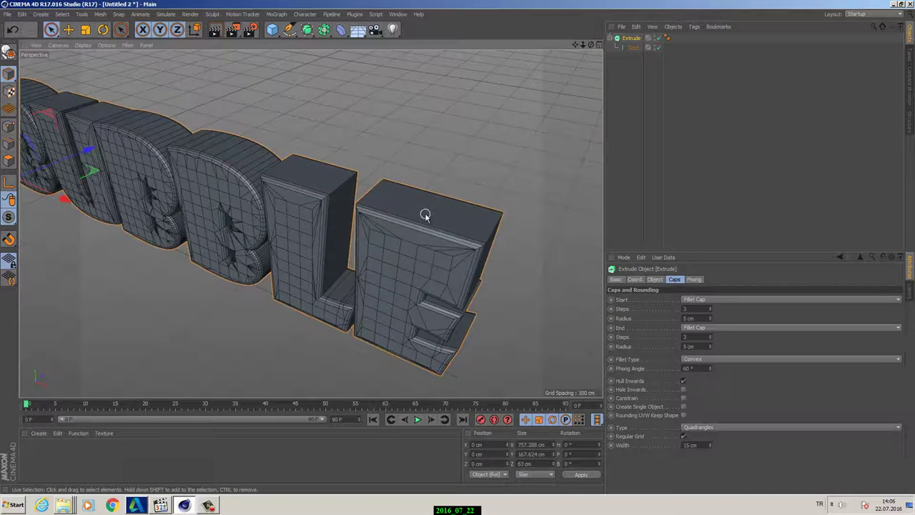
pyautogui.moveTo(427, 212)
pyautogui.keyDown('alt'); pyautogui.mouseDown()
pyautogui.moveTo(427, 255)
pyautogui.moveTo(435, 208)
pyautogui.mouseUp(); pyautogui.keyUp('alt')
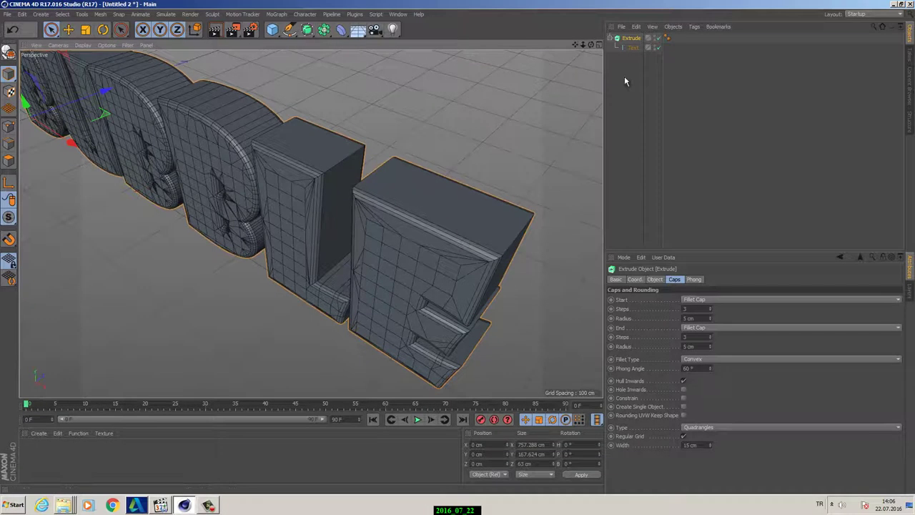
# - Select the Text spline and turn off the Extrude generator to expose the bare letter outlines
pyautogui.click(632, 48)
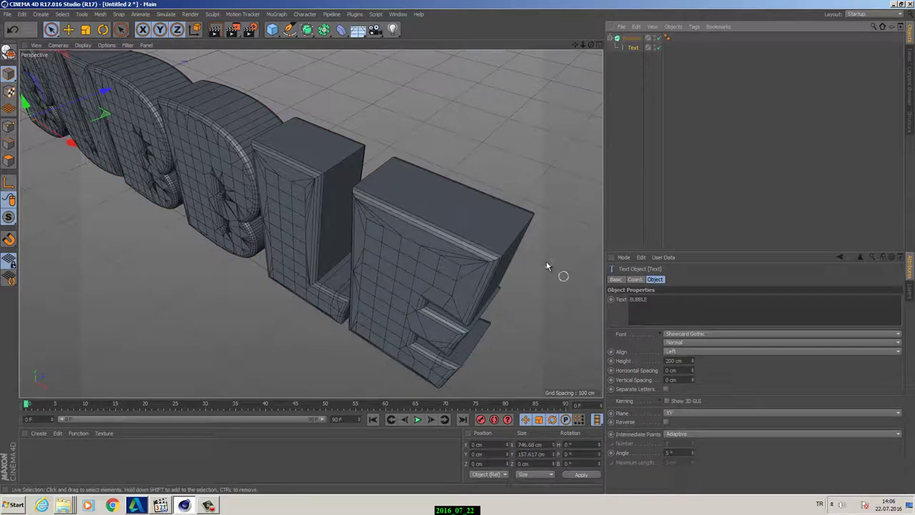
pyautogui.keyDown('alt'); pyautogui.moveTo(420, 233); pyautogui.dragTo(472, 250); pyautogui.keyUp('alt')
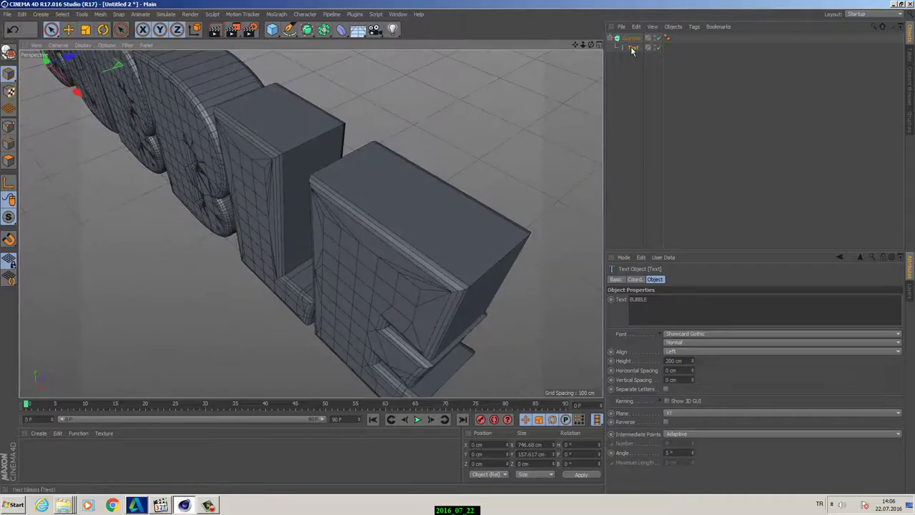
pyautogui.keyDown('alt'); pyautogui.moveTo(451, 190); pyautogui.dragTo(470, 212); pyautogui.keyUp('alt')
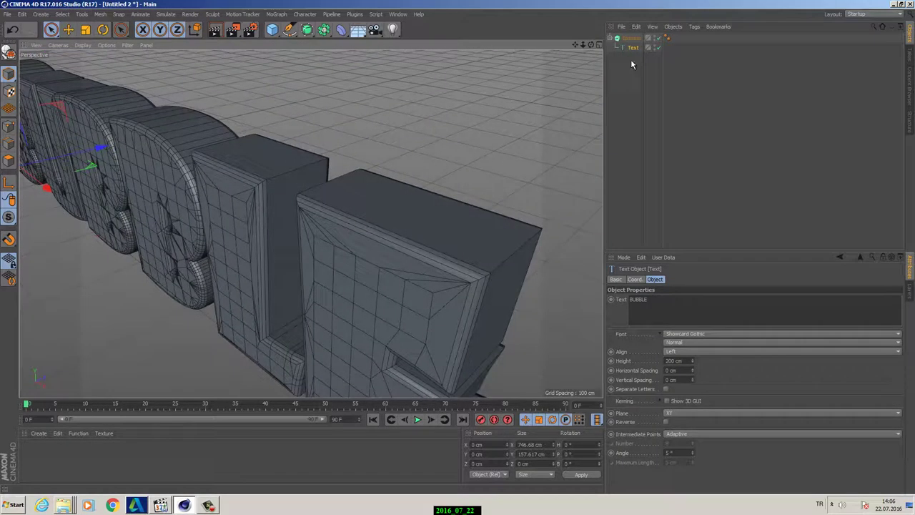
pyautogui.click(658, 38)
pyautogui.keyDown('alt'); pyautogui.moveTo(558, 143); pyautogui.dragTo(344, 172); pyautogui.keyUp('alt')
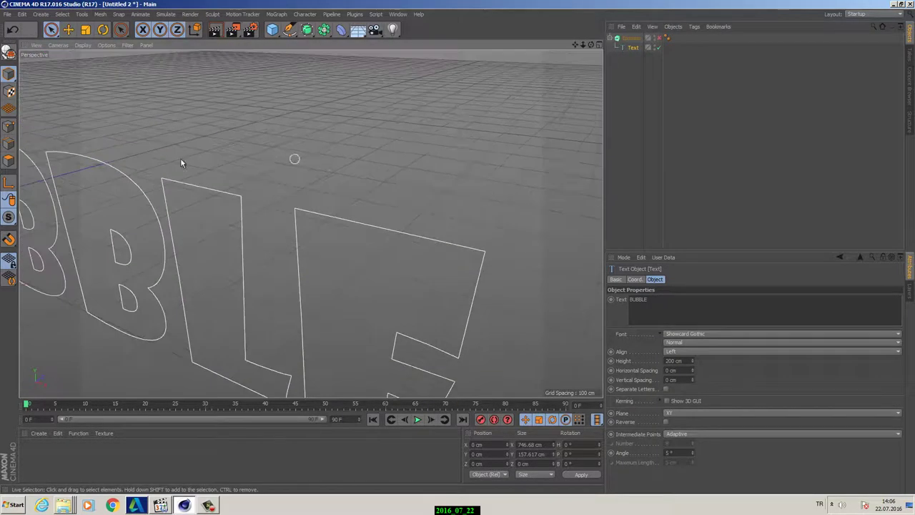
# - Switch to Points mode and try to select all points of the BUBBLE spline with Rectangle Selection
pyautogui.click(9, 127)
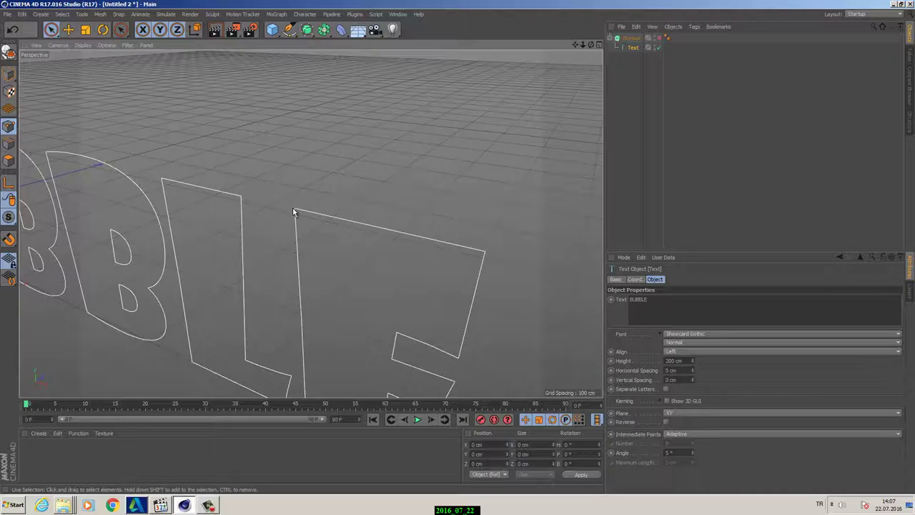
pyautogui.scroll(-2, 359, 167)
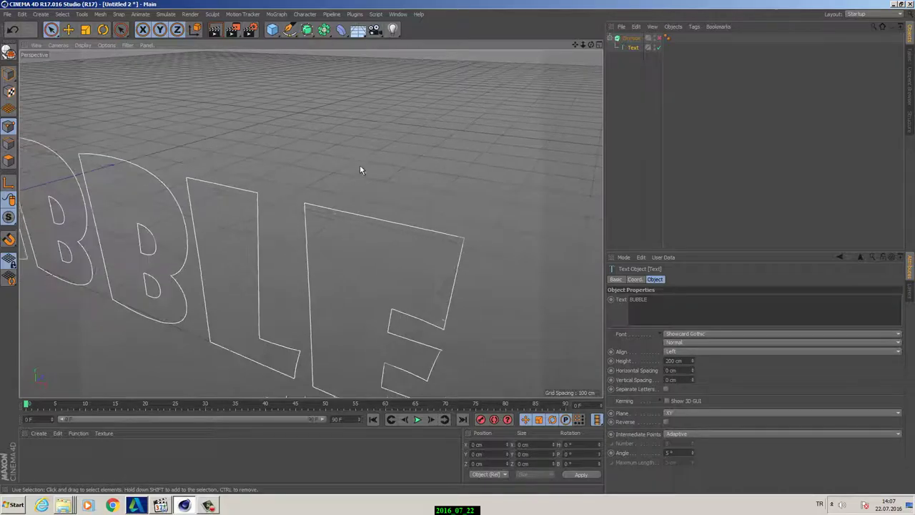
pyautogui.click(632, 49)
pyautogui.keyDown('alt'); pyautogui.moveTo(439, 200); pyautogui.dragTo(299, 201, button='right'); pyautogui.keyUp('alt')
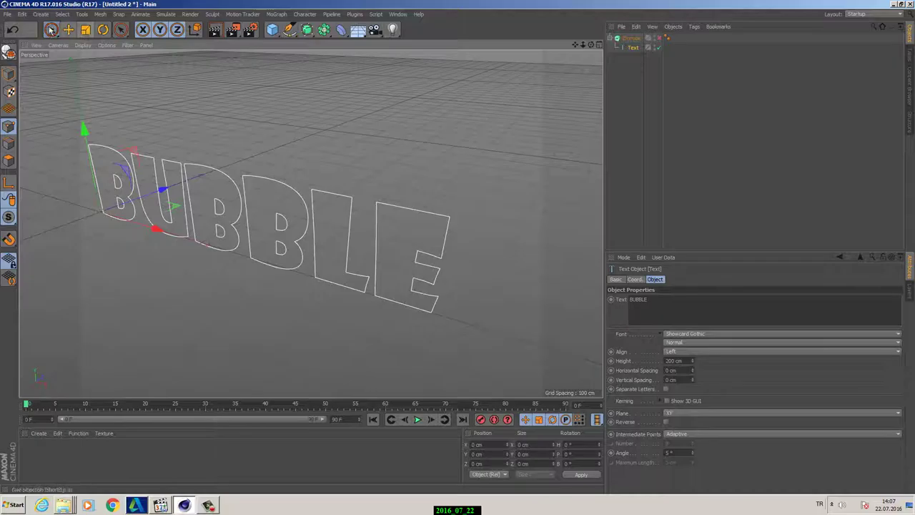
pyautogui.moveTo(50, 30); pyautogui.dragTo(95, 61)
pyautogui.moveTo(64, 111); pyautogui.dragTo(505, 375)
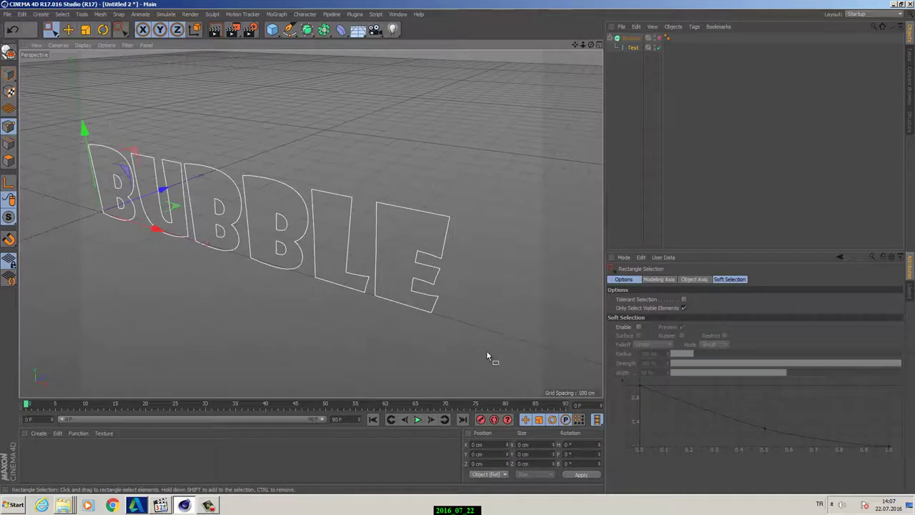
pyautogui.moveTo(384, 289)
pyautogui.keyDown('alt'); pyautogui.mouseDown()
pyautogui.moveTo(368, 254)
pyautogui.moveTo(377, 249)
pyautogui.mouseUp(); pyautogui.keyUp('alt')
# - Reselect the Text spline, inspect its outlines, and turn the Extrude generator back on
pyautogui.click(633, 48)
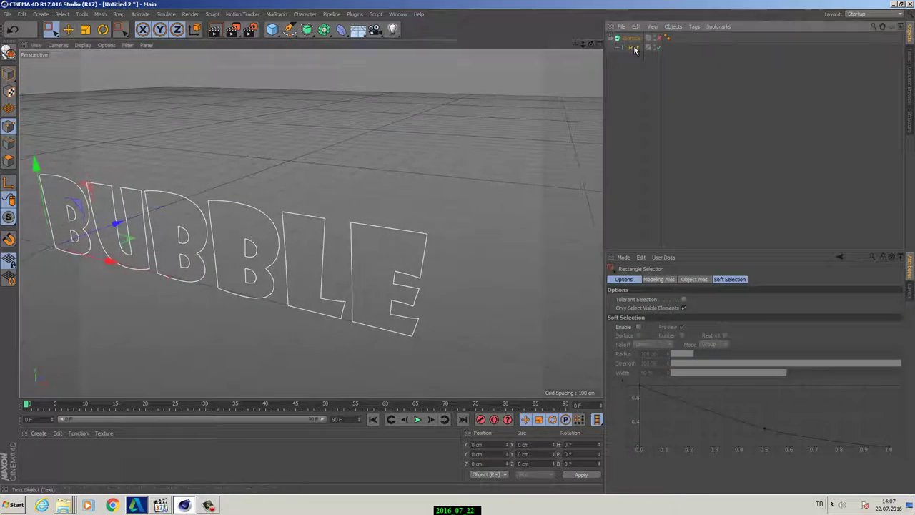
pyautogui.keyDown('alt'); pyautogui.moveTo(531, 115); pyautogui.dragTo(563, 286); pyautogui.keyUp('alt')
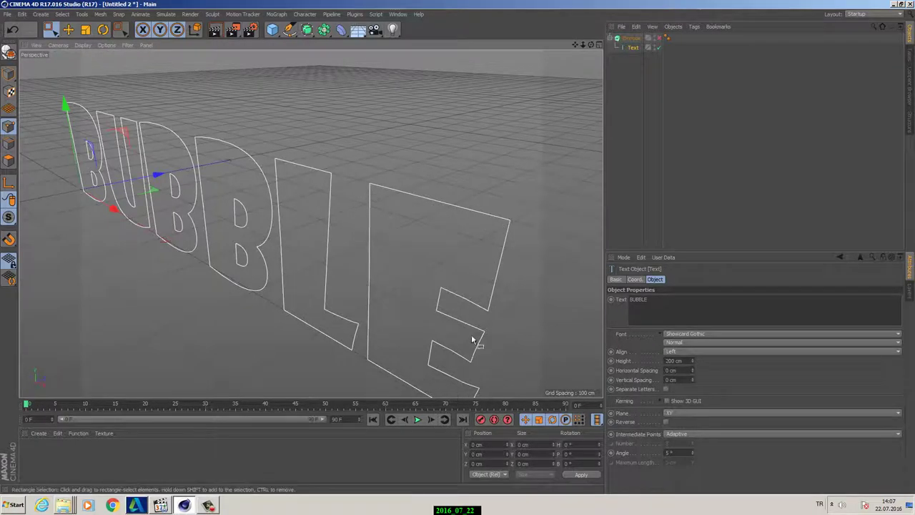
pyautogui.keyDown('alt'); pyautogui.moveTo(474, 341); pyautogui.dragTo(451, 213); pyautogui.keyUp('alt')
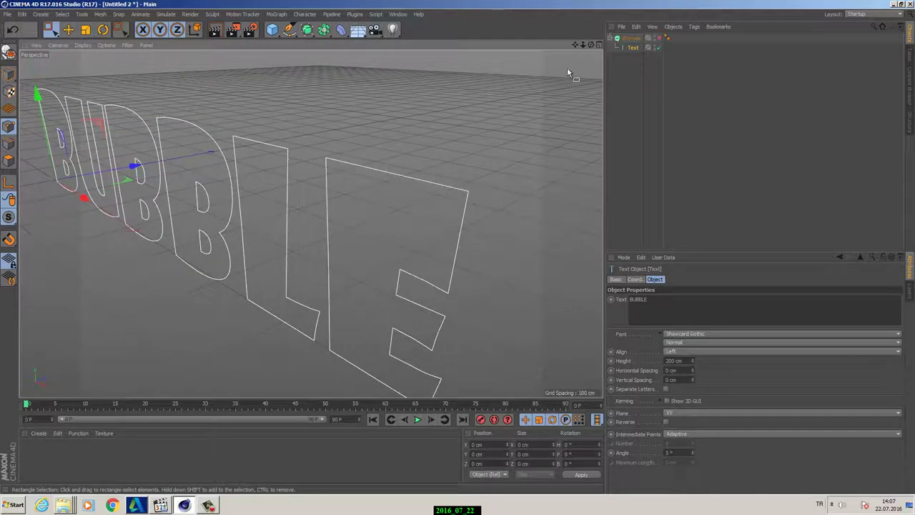
pyautogui.click(658, 38)
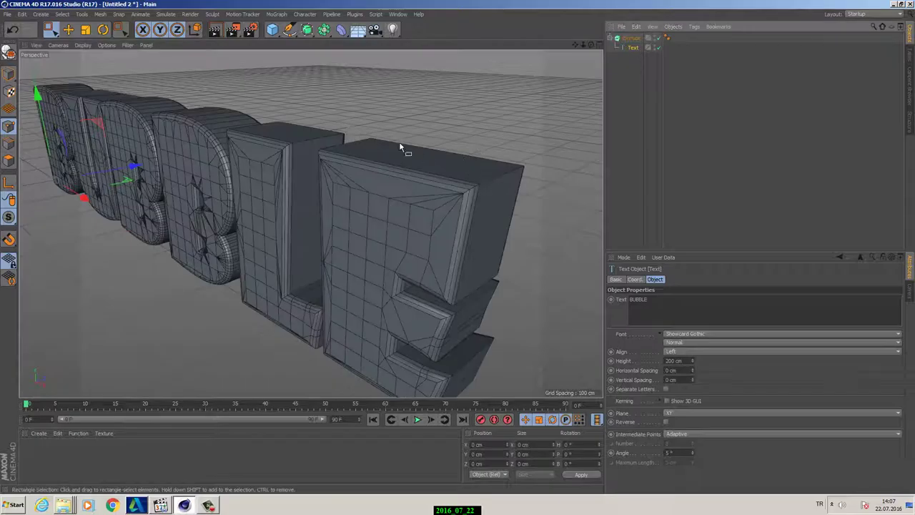
pyautogui.keyDown('alt'); pyautogui.moveTo(399, 144); pyautogui.dragTo(395, 169); pyautogui.keyUp('alt')
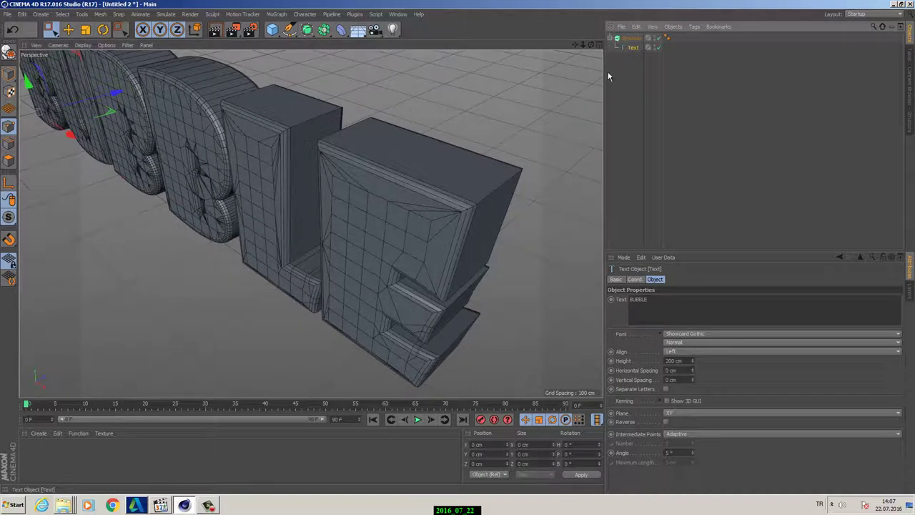
# - Set the Text spline's intermediate points to Uniform and check the new subdivisions on the L and E
pyautogui.click(678, 434)
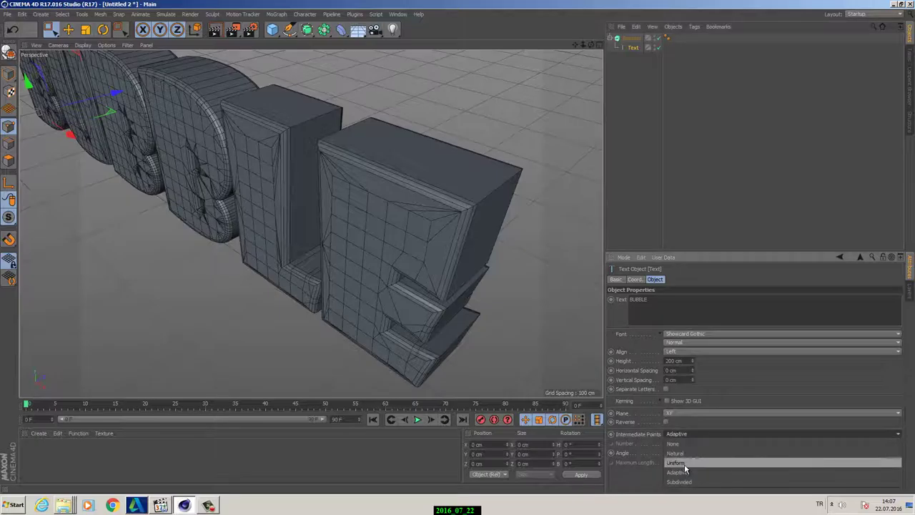
pyautogui.click(684, 462)
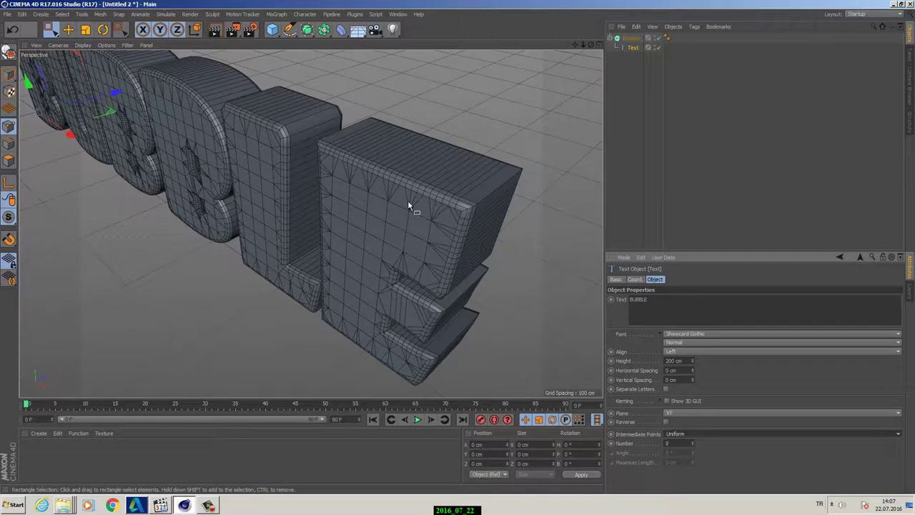
pyautogui.scroll(3, 457, 204)
pyautogui.keyDown('alt'); pyautogui.moveTo(458, 203); pyautogui.dragTo(384, 233); pyautogui.keyUp('alt')
pyautogui.keyDown('alt'); pyautogui.moveTo(310, 223); pyautogui.dragTo(383, 231); pyautogui.keyUp('alt')
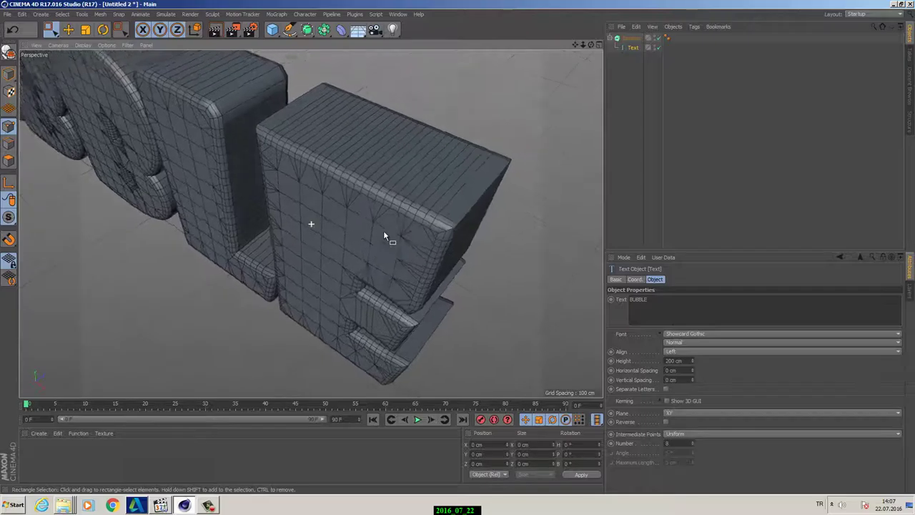
# - Change the Text spline's number of uniform intermediate points to 6
pyautogui.keyDown('alt'); pyautogui.moveTo(368, 240); pyautogui.dragTo(424, 246, button='right'); pyautogui.keyUp('alt')
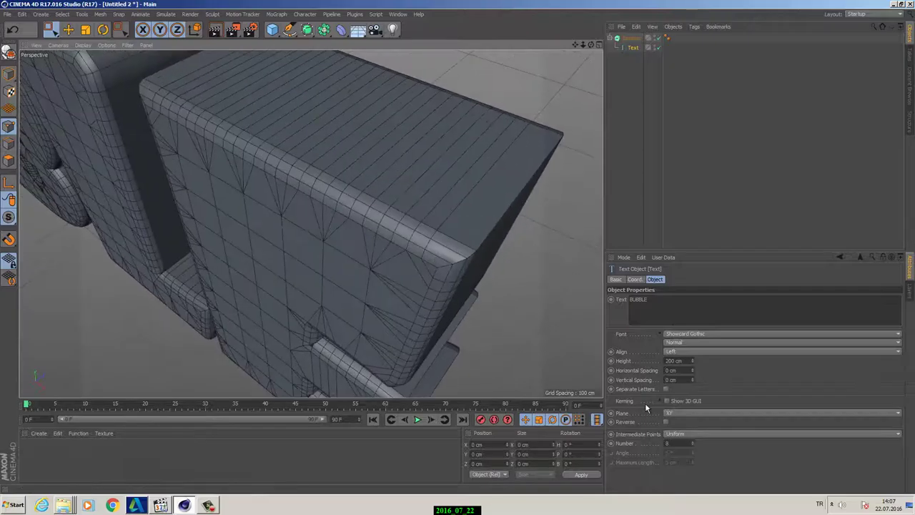
pyautogui.click(693, 444)
pyautogui.click(693, 444)
pyautogui.click(693, 444)
pyautogui.click(693, 444)
pyautogui.click(693, 441)
pyautogui.click(693, 441)
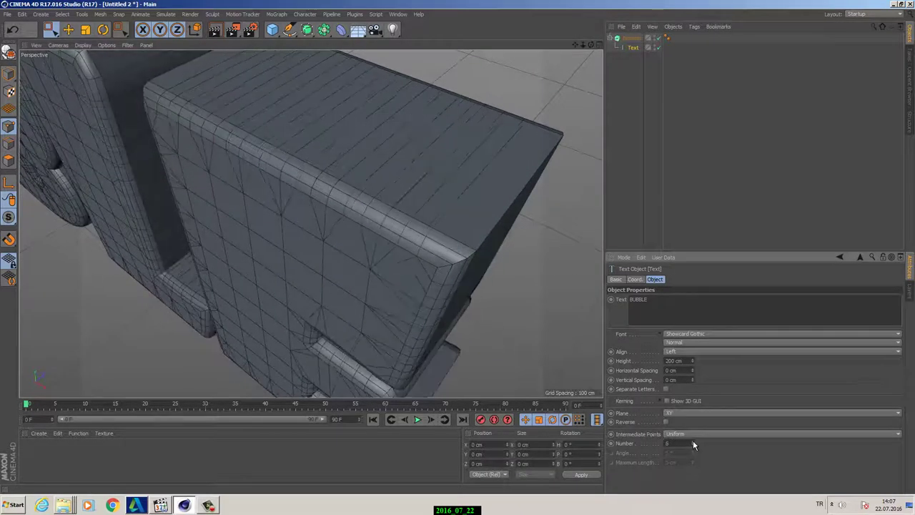
pyautogui.click(693, 441)
# - Check the divisions on the E's sides, then reduce the Text spline's number of intermediate points to 2
pyautogui.keyDown('alt'); pyautogui.moveTo(544, 336); pyautogui.dragTo(469, 280); pyautogui.keyUp('alt')
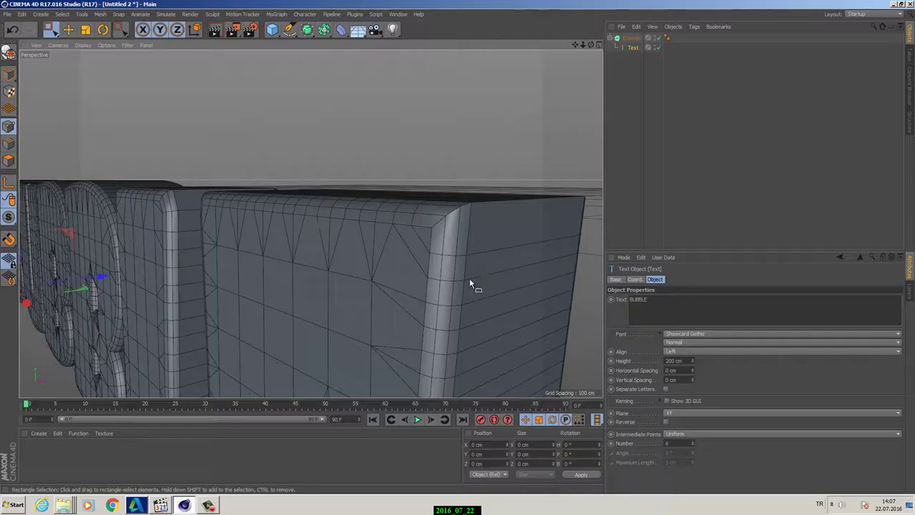
pyautogui.keyDown('alt'); pyautogui.moveTo(470, 279); pyautogui.dragTo(431, 254, button='right'); pyautogui.keyUp('alt')
pyautogui.keyDown('alt'); pyautogui.moveTo(431, 254); pyautogui.dragTo(427, 275); pyautogui.keyUp('alt')
pyautogui.moveTo(427, 276)
pyautogui.keyDown('alt'); pyautogui.mouseDown(button='right')
pyautogui.moveTo(441, 273)
pyautogui.moveTo(433, 274)
pyautogui.mouseUp(button='right'); pyautogui.keyUp('alt')
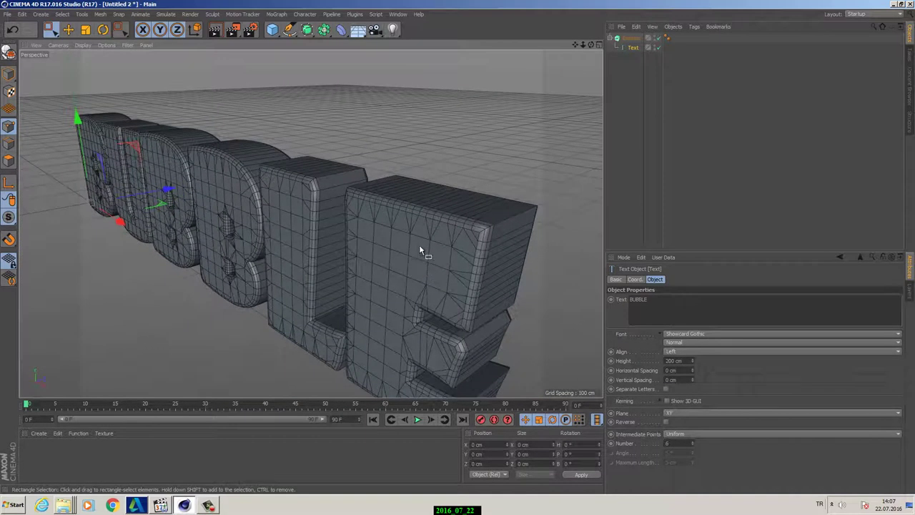
pyautogui.keyDown('alt'); pyautogui.moveTo(418, 251); pyautogui.dragTo(479, 208); pyautogui.keyUp('alt')
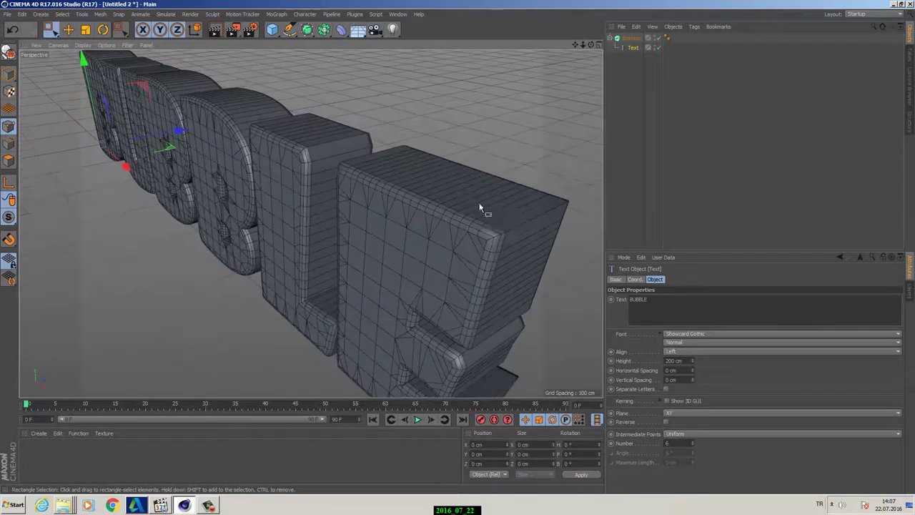
pyautogui.keyDown('alt'); pyautogui.moveTo(406, 172); pyautogui.dragTo(593, 374); pyautogui.keyUp('alt')
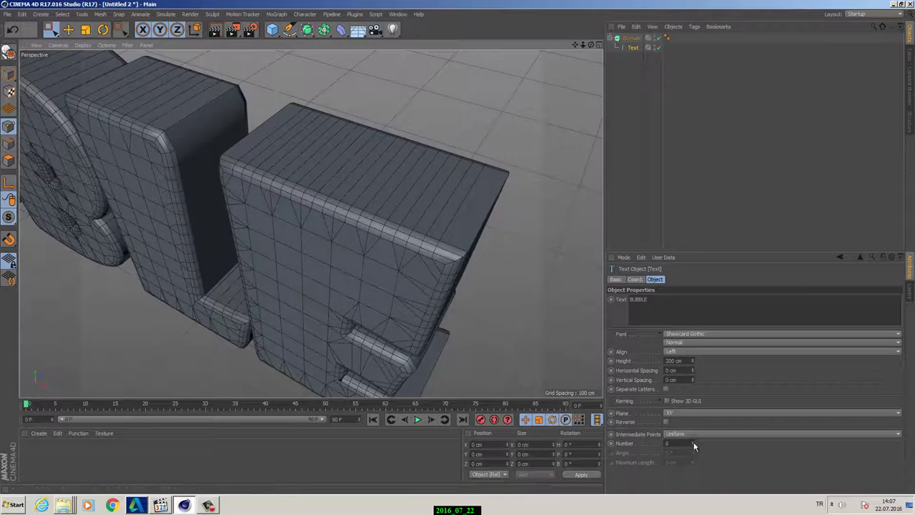
pyautogui.moveTo(693, 443); pyautogui.dragTo(692, 442)
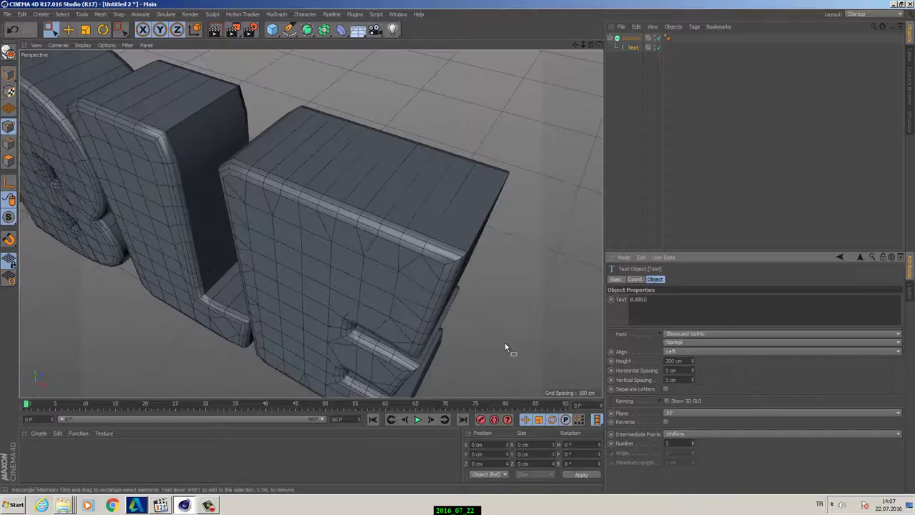
pyautogui.click(693, 445)
# - Examine the quad mesh on the front faces of the BUBBLE letters, especially the L and E
pyautogui.keyDown('alt'); pyautogui.moveTo(503, 298); pyautogui.dragTo(507, 271); pyautogui.keyUp('alt')
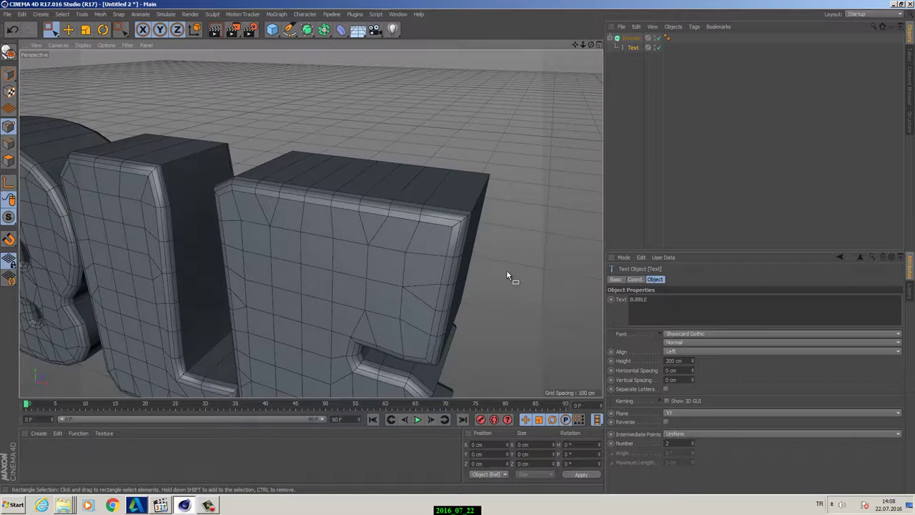
pyautogui.keyDown('alt'); pyautogui.moveTo(468, 255); pyautogui.dragTo(449, 220, button='right'); pyautogui.keyUp('alt')
pyautogui.moveTo(449, 220)
pyautogui.keyDown('alt'); pyautogui.mouseDown()
pyautogui.moveTo(453, 188)
pyautogui.moveTo(419, 207)
pyautogui.moveTo(449, 222)
pyautogui.mouseUp(); pyautogui.keyUp('alt')
pyautogui.keyDown('alt'); pyautogui.moveTo(449, 221); pyautogui.dragTo(476, 229, button='right'); pyautogui.keyUp('alt')
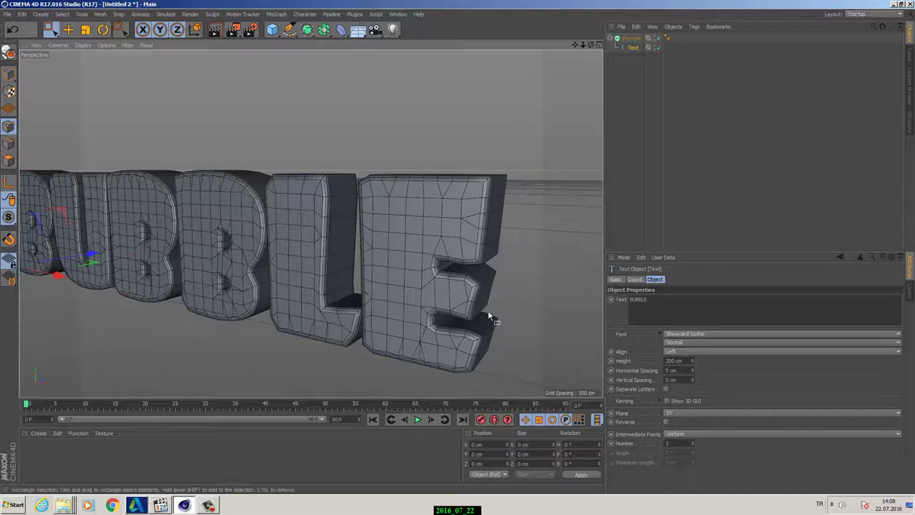
pyautogui.keyDown('alt'); pyautogui.moveTo(435, 276); pyautogui.dragTo(467, 281, button='right'); pyautogui.keyUp('alt')
pyautogui.keyDown('alt'); pyautogui.moveTo(441, 279); pyautogui.dragTo(469, 273); pyautogui.keyUp('alt')
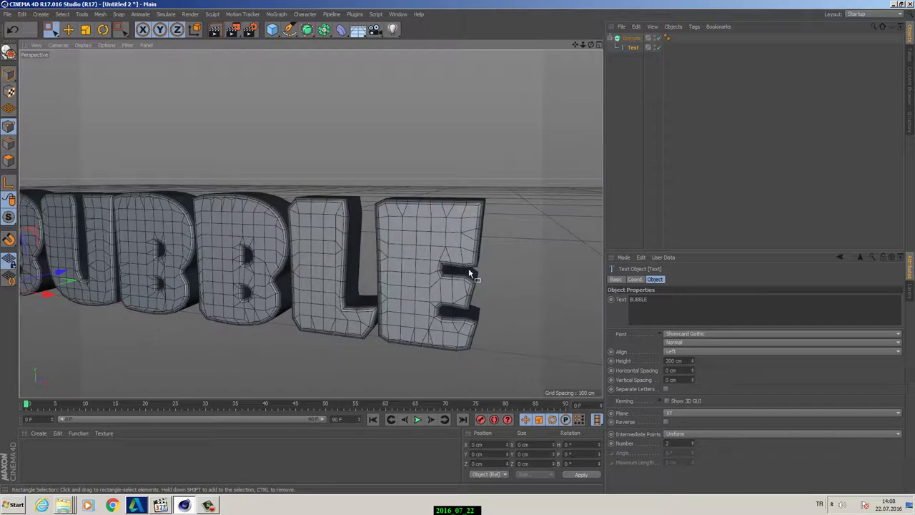
pyautogui.keyDown('alt'); pyautogui.moveTo(450, 309); pyautogui.dragTo(394, 254); pyautogui.keyUp('alt')
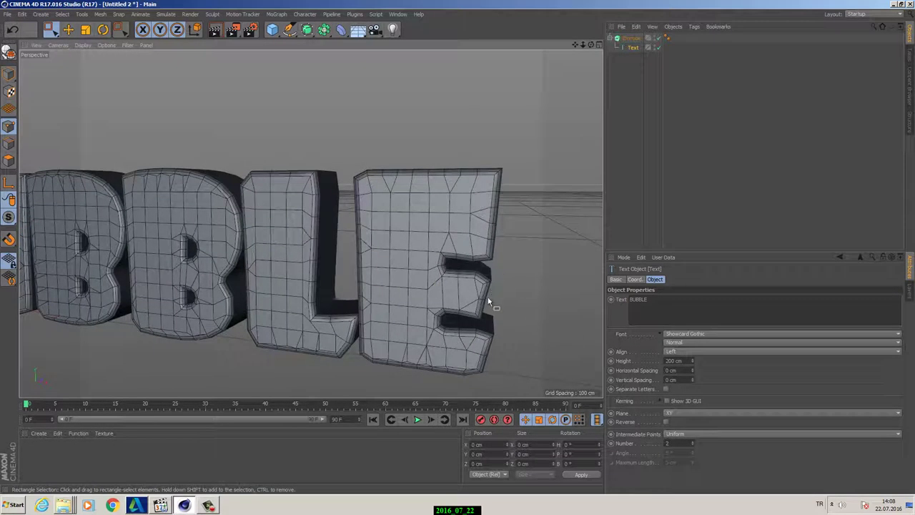
pyautogui.keyDown('alt'); pyautogui.moveTo(490, 299); pyautogui.dragTo(425, 364); pyautogui.keyUp('alt')
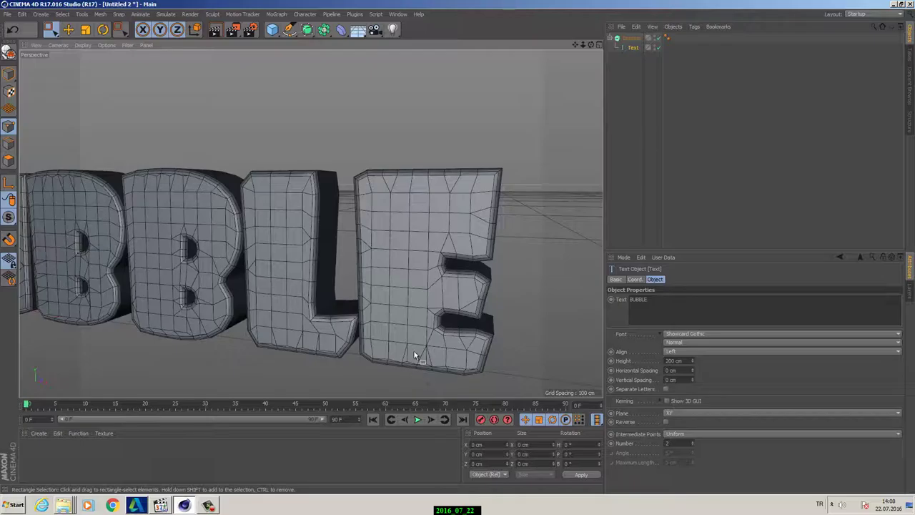
pyautogui.keyDown('alt'); pyautogui.moveTo(414, 309); pyautogui.dragTo(391, 286); pyautogui.keyUp('alt')
pyautogui.keyDown('alt'); pyautogui.moveTo(411, 253); pyautogui.dragTo(388, 278); pyautogui.keyUp('alt')
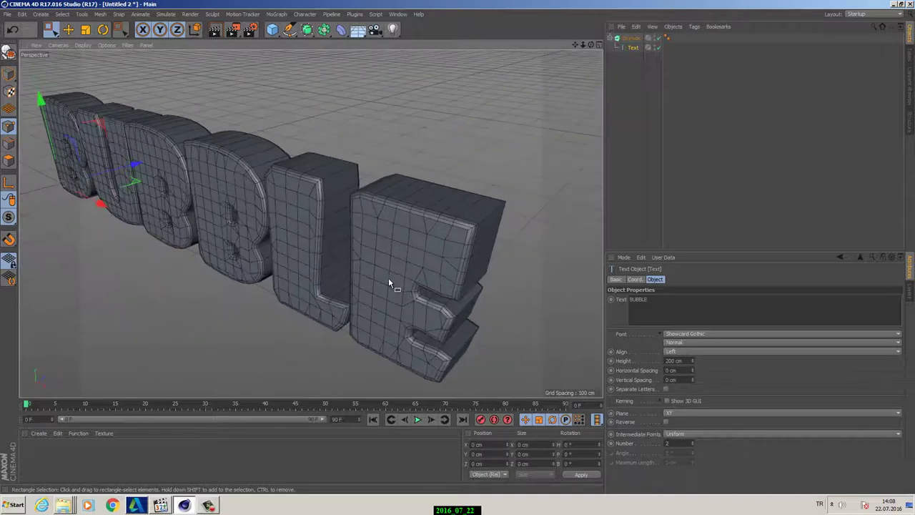
# - Inspect the side divisions of the extruded letters, switching the Extrude generator off and back on to compare with the bare outlines
pyautogui.keyDown('alt'); pyautogui.moveTo(415, 241); pyautogui.dragTo(366, 278); pyautogui.keyUp('alt')
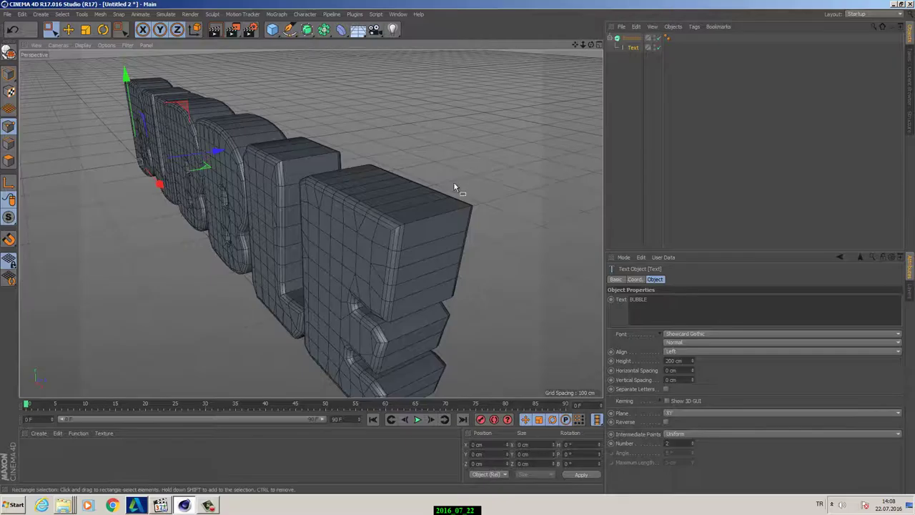
pyautogui.moveTo(427, 222)
pyautogui.keyDown('alt'); pyautogui.mouseDown()
pyautogui.moveTo(394, 210)
pyautogui.moveTo(416, 224)
pyautogui.mouseUp(); pyautogui.keyUp('alt')
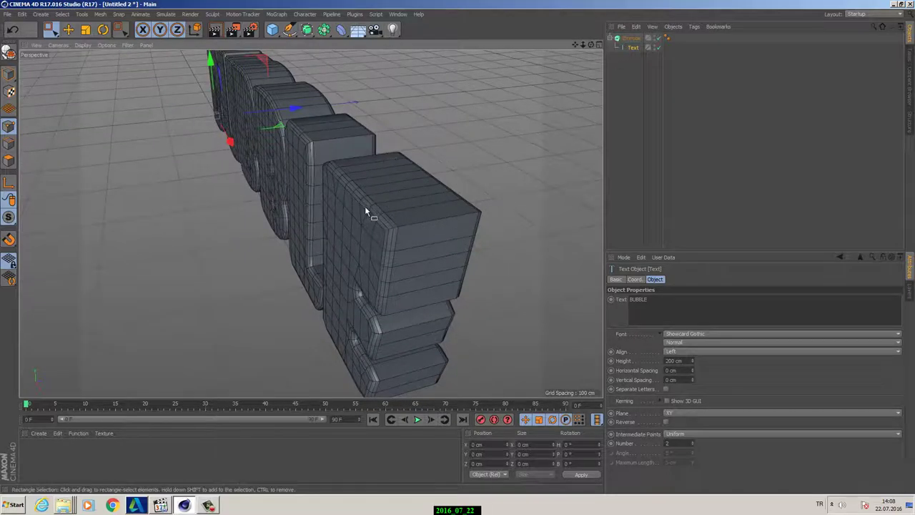
pyautogui.keyDown('alt'); pyautogui.moveTo(366, 211); pyautogui.dragTo(449, 207); pyautogui.keyUp('alt')
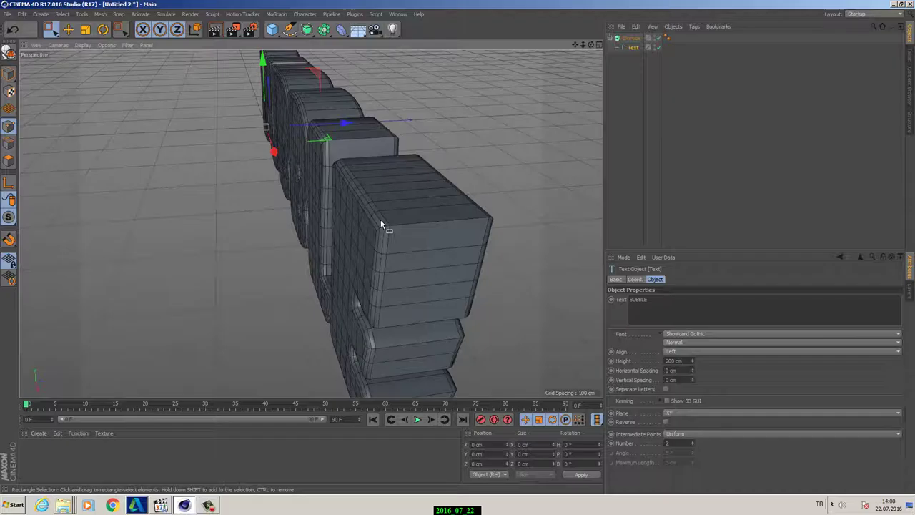
pyautogui.click(659, 38)
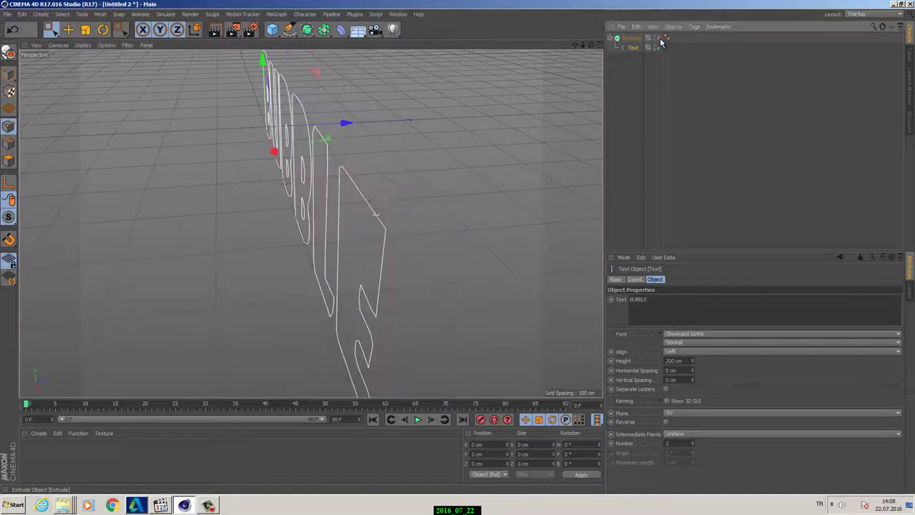
pyautogui.click(659, 38)
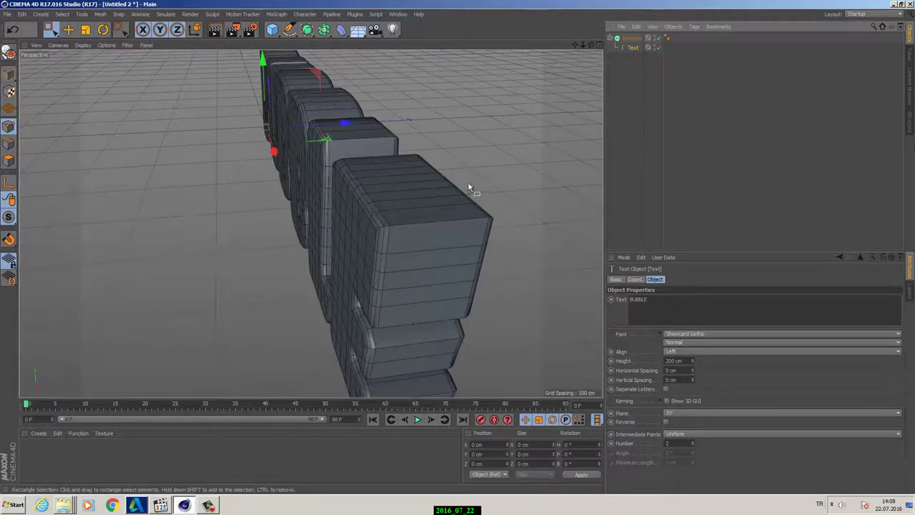
# - Set the Extrude object's subdivision to 6 to divide the letters' depth, and check the mesh across the whole word
pyautogui.click(631, 38)
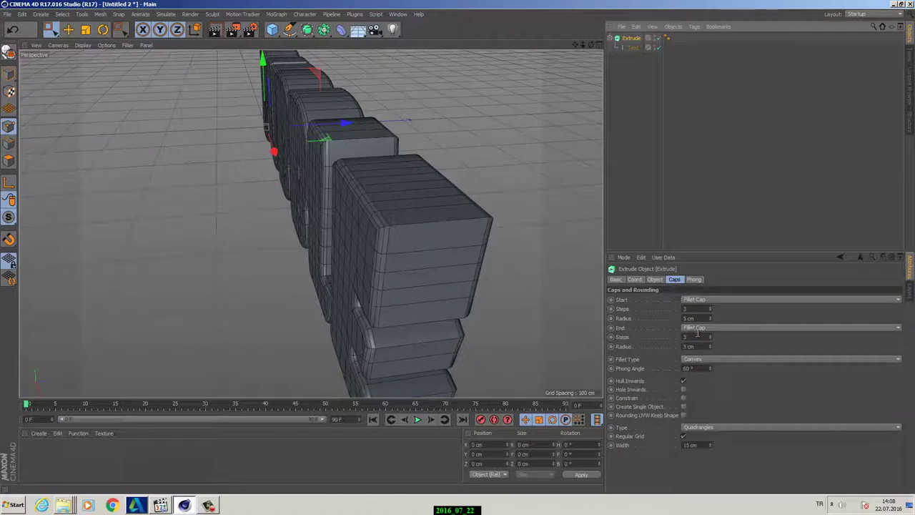
pyautogui.click(655, 279)
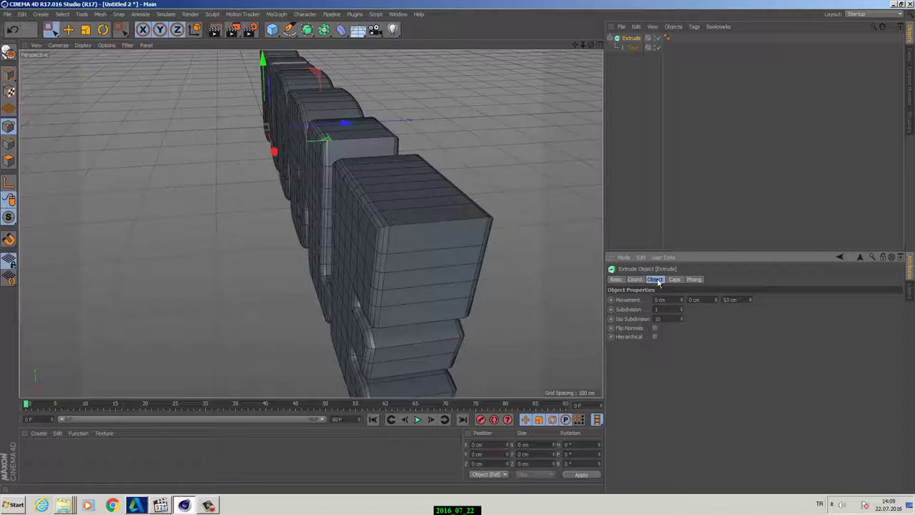
pyautogui.click(682, 308)
pyautogui.click(681, 307)
pyautogui.click(682, 308)
pyautogui.click(682, 308)
pyautogui.keyDown('alt'); pyautogui.moveTo(490, 239); pyautogui.dragTo(534, 232); pyautogui.keyUp('alt')
pyautogui.keyDown('alt'); pyautogui.moveTo(534, 233); pyautogui.dragTo(457, 254, button='right'); pyautogui.keyUp('alt')
pyautogui.keyDown('alt'); pyautogui.moveTo(458, 259); pyautogui.dragTo(390, 360); pyautogui.keyUp('alt')
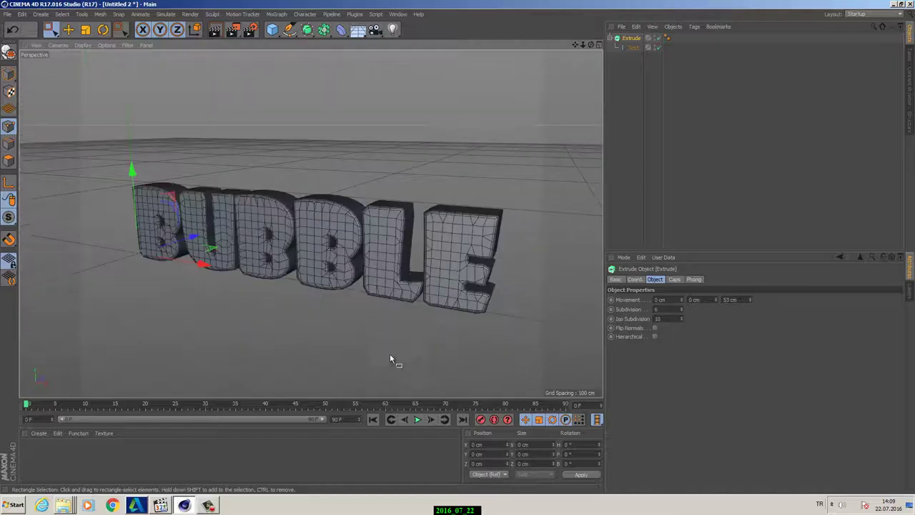
# - Duplicate the Extrude object with its Text spline and move the copy about 178 cm below the original
pyautogui.keyDown('alt'); pyautogui.moveTo(397, 291); pyautogui.dragTo(379, 285); pyautogui.keyUp('alt')
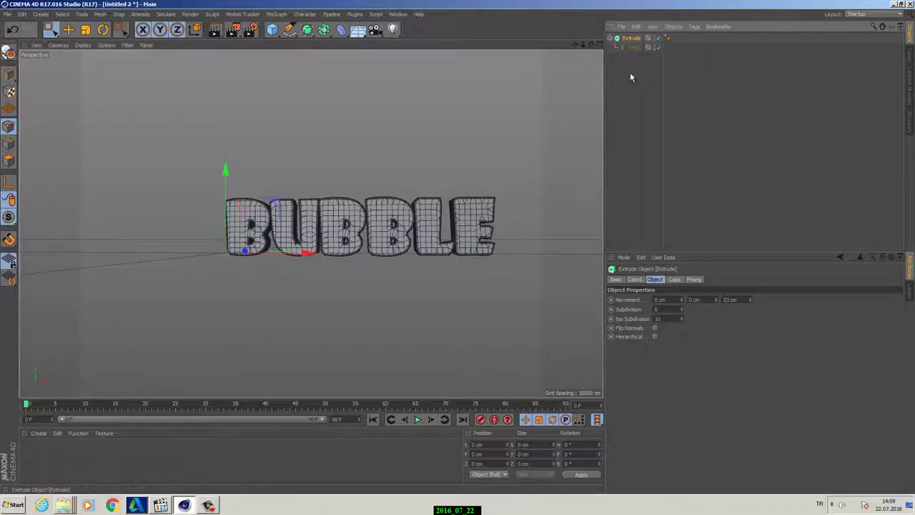
pyautogui.keyDown('ctrl'); pyautogui.moveTo(632, 37); pyautogui.dragTo(630, 74); pyautogui.keyUp('ctrl')
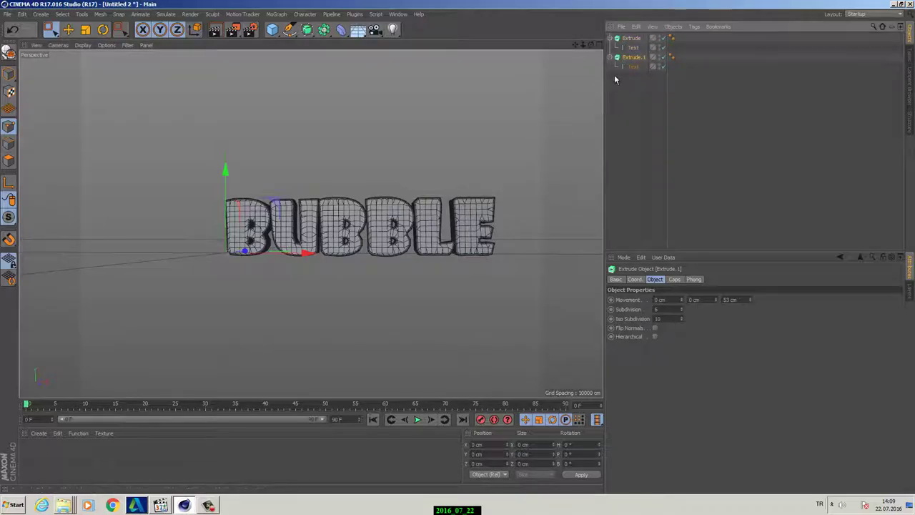
pyautogui.click(74, 32)
pyautogui.moveTo(225, 174); pyautogui.dragTo(225, 238)
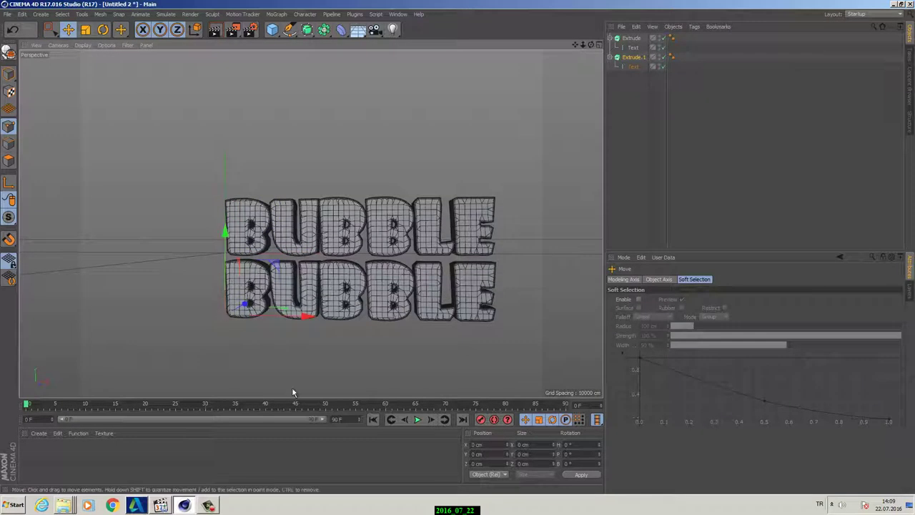
# - Change the copied Text spline's wording to PUZZLE and, in Model mode, move it above BUBBLE to about X 16 cm, Y 364 cm
pyautogui.click(632, 58)
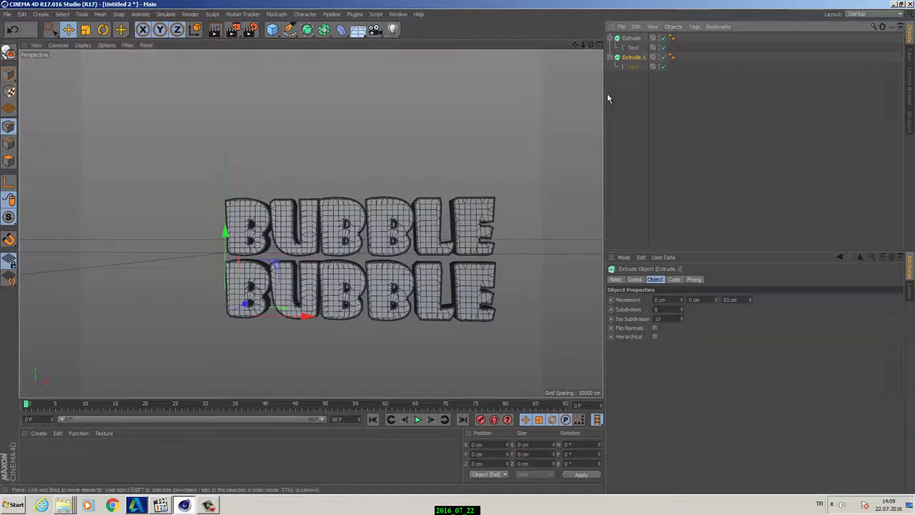
pyautogui.click(634, 67)
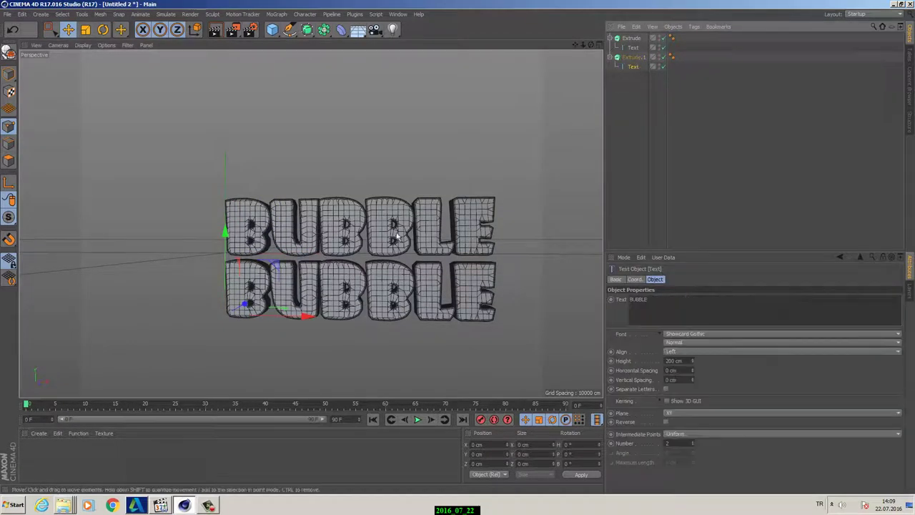
pyautogui.keyDown('alt'); pyautogui.moveTo(422, 201); pyautogui.dragTo(552, 131); pyautogui.keyUp('alt')
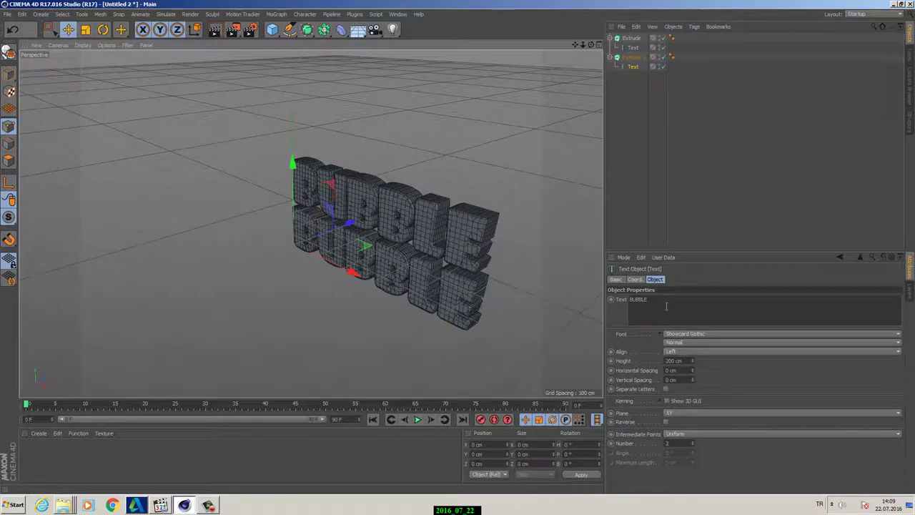
pyautogui.moveTo(666, 306); pyautogui.dragTo(465, 280)
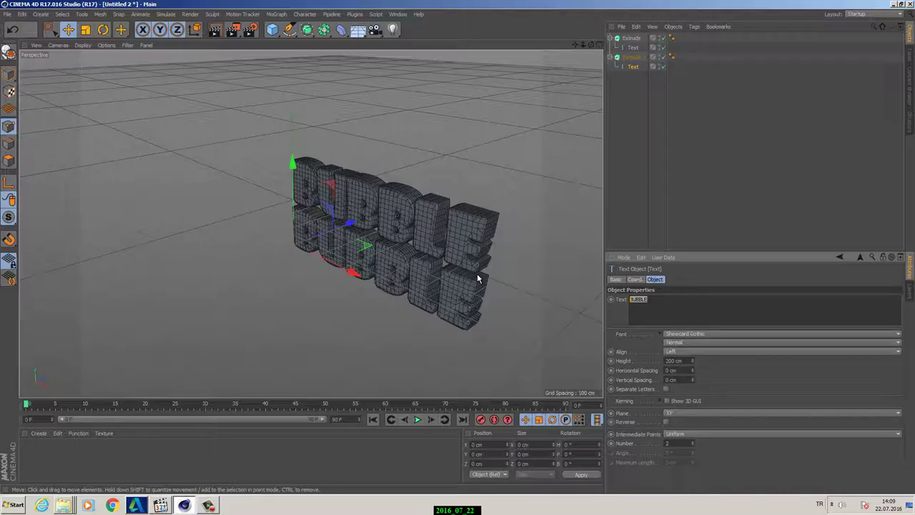
pyautogui.write('PUZZ')
pyautogui.click(9, 74)
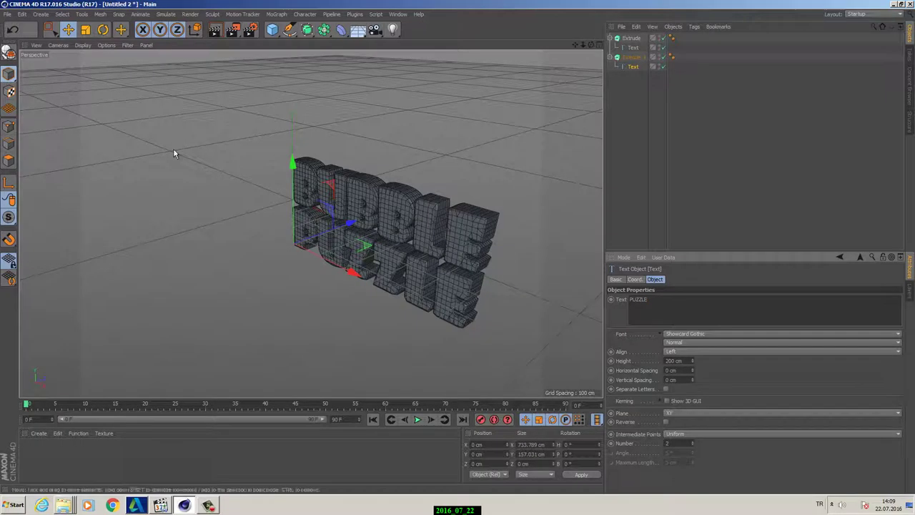
pyautogui.moveTo(293, 161); pyautogui.dragTo(285, 191)
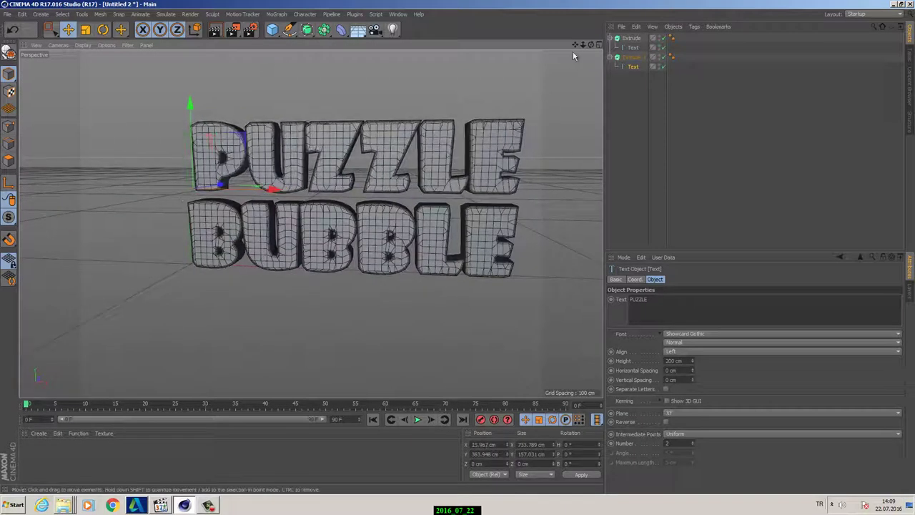
# - Open the cap and rounding settings of the PUZZLE extrusion and inspect the filleted edges and mesh on its E
pyautogui.click(633, 58)
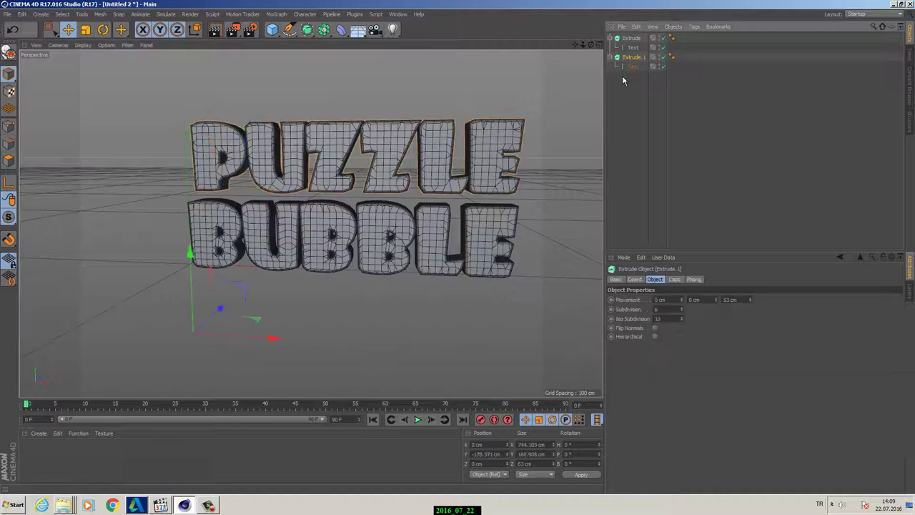
pyautogui.click(683, 279)
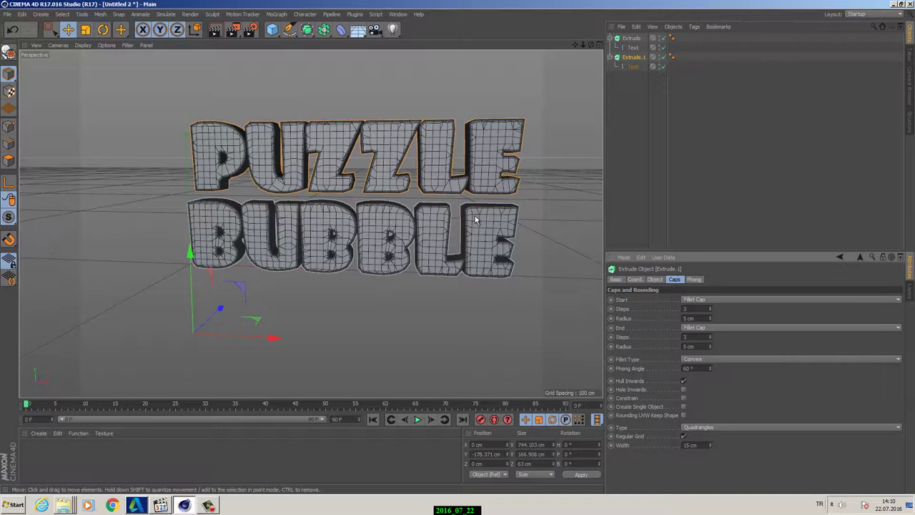
pyautogui.keyDown('alt'); pyautogui.moveTo(476, 162); pyautogui.dragTo(367, 247); pyautogui.keyUp('alt')
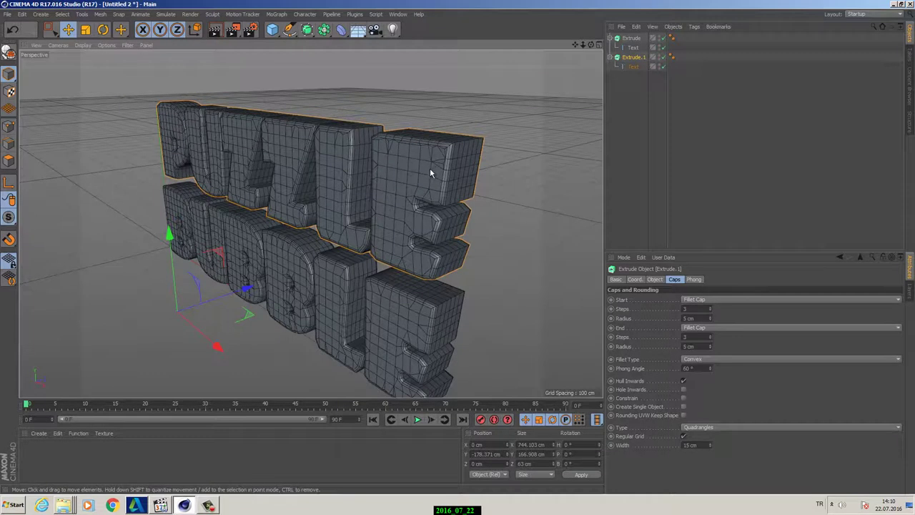
pyautogui.keyDown('alt'); pyautogui.moveTo(429, 173); pyautogui.dragTo(410, 221); pyautogui.keyUp('alt')
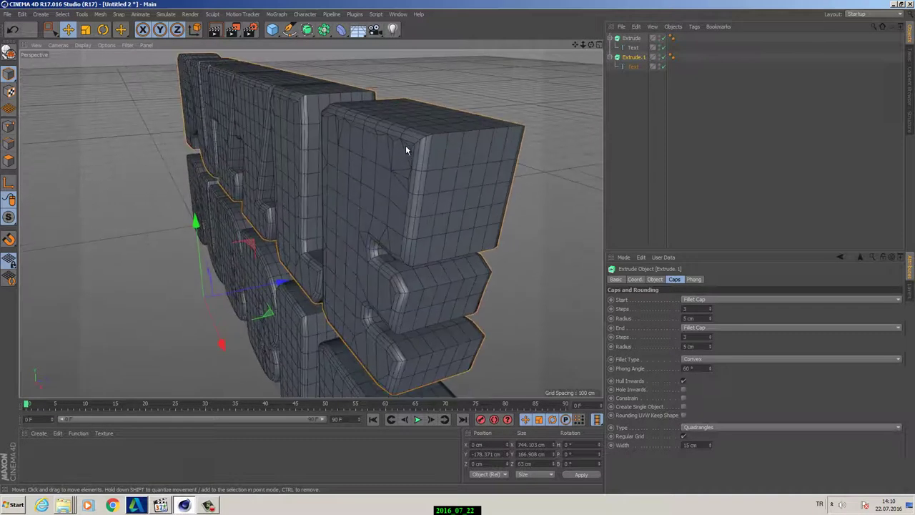
pyautogui.moveTo(391, 167)
pyautogui.keyDown('alt'); pyautogui.mouseDown()
pyautogui.moveTo(400, 188)
pyautogui.moveTo(390, 166)
pyautogui.moveTo(351, 174)
pyautogui.moveTo(386, 150)
pyautogui.mouseUp(); pyautogui.keyUp('alt')
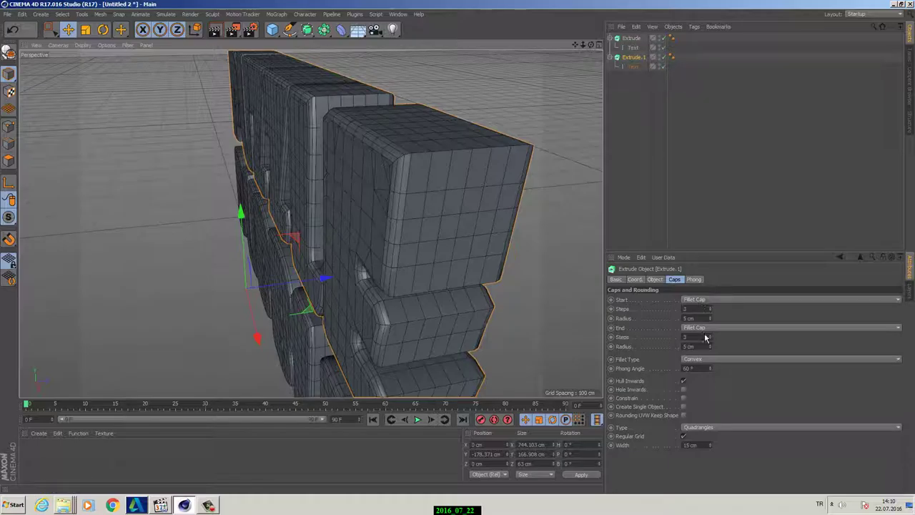
# - Enable Create Single Object in the cap settings of both the PUZZLE and BUBBLE extrusions
pyautogui.click(683, 407)
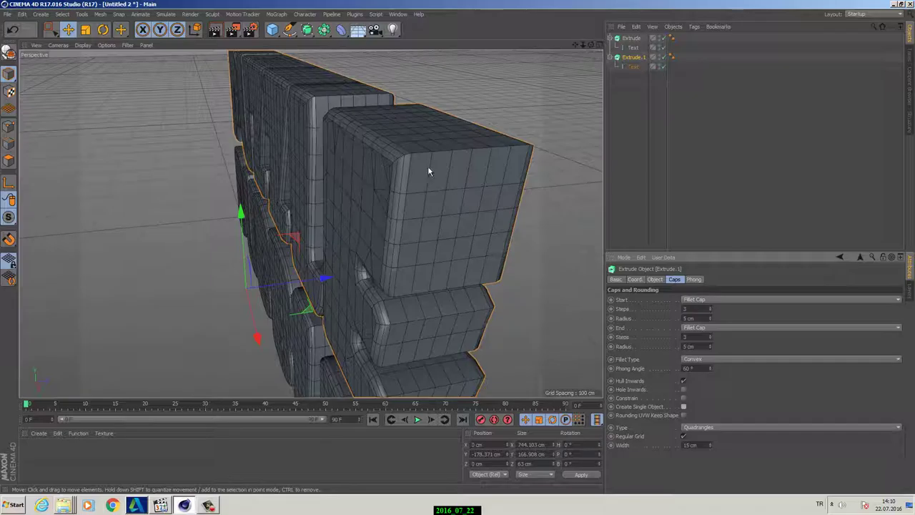
pyautogui.click(684, 407)
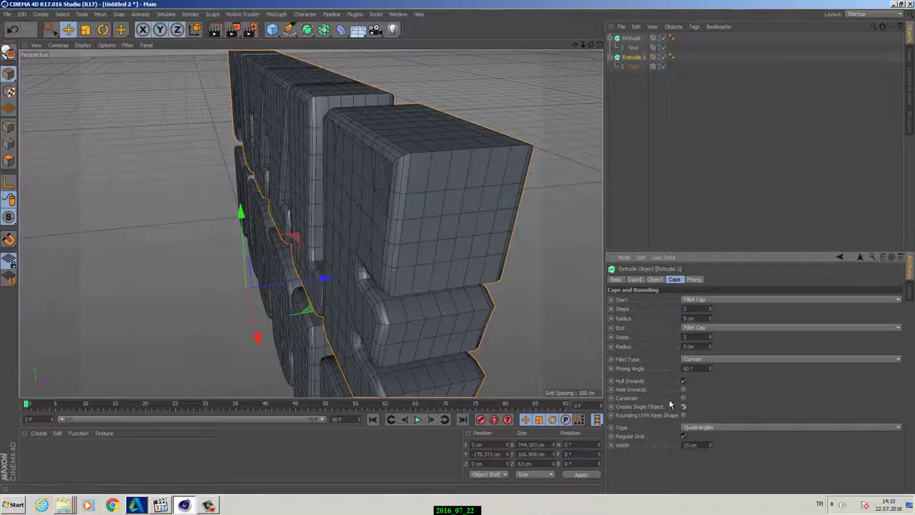
pyautogui.click(632, 38)
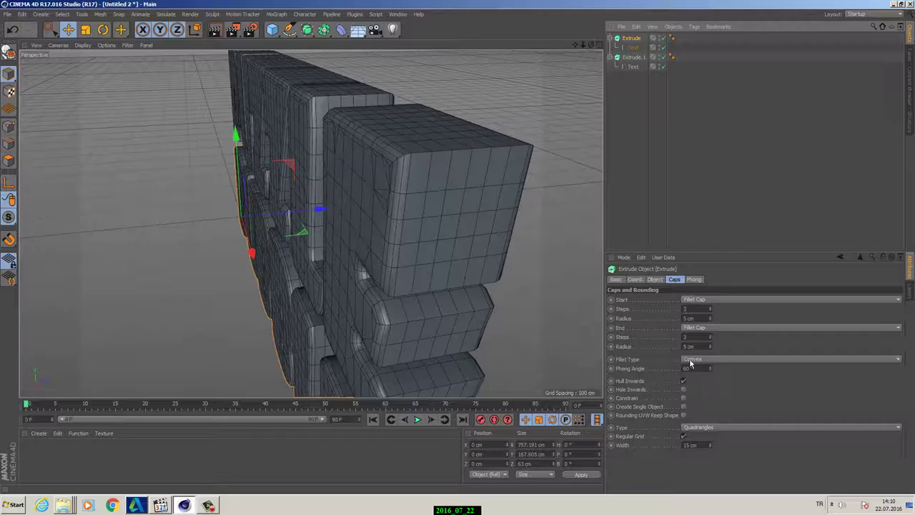
pyautogui.click(684, 407)
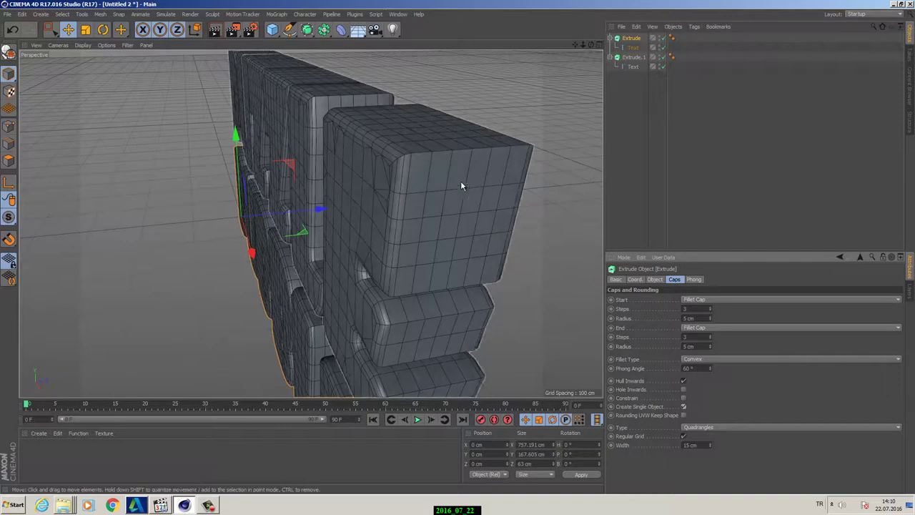
# - Examine the mesh of the PUZZLE and BUBBLE lettering from the front and from slightly angled views
pyautogui.scroll(-4, 400, 204)
pyautogui.keyDown('alt'); pyautogui.moveTo(362, 216); pyautogui.dragTo(441, 179); pyautogui.keyUp('alt')
pyautogui.keyDown('alt'); pyautogui.moveTo(441, 178); pyautogui.dragTo(403, 192, button='middle'); pyautogui.keyUp('alt')
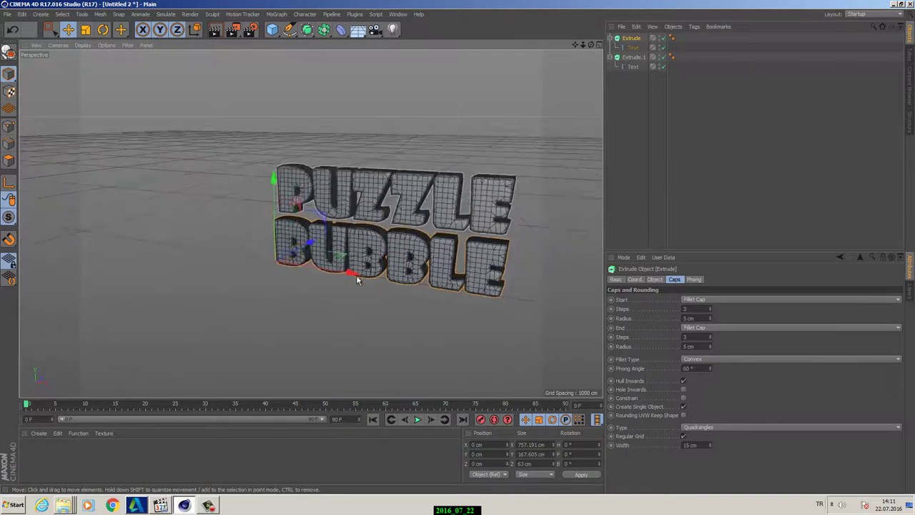
pyautogui.keyDown('alt'); pyautogui.moveTo(356, 275); pyautogui.dragTo(424, 290, button='right'); pyautogui.keyUp('alt')
pyautogui.keyDown('alt'); pyautogui.moveTo(425, 290); pyautogui.dragTo(338, 279); pyautogui.keyUp('alt')
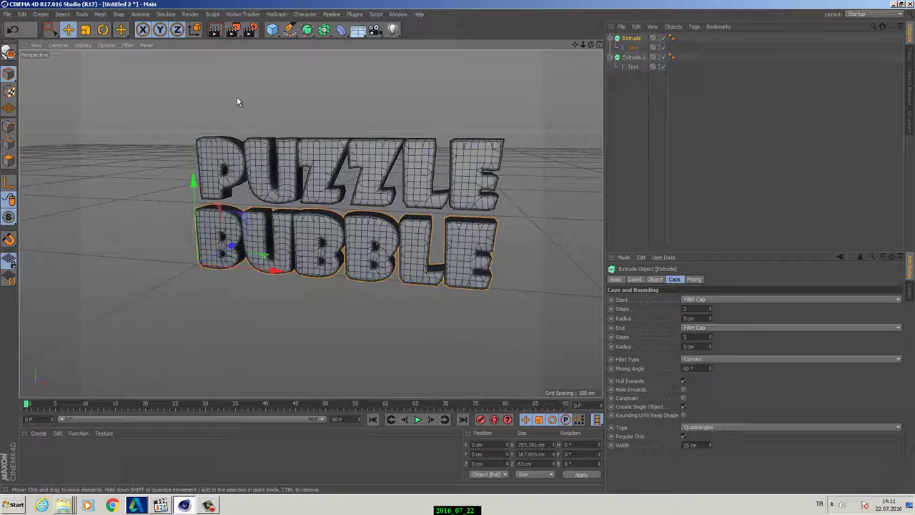
pyautogui.keyDown('alt'); pyautogui.moveTo(387, 226); pyautogui.dragTo(413, 227); pyautogui.keyUp('alt')
pyautogui.keyDown('alt'); pyautogui.moveTo(311, 224); pyautogui.dragTo(420, 244, button='right'); pyautogui.keyUp('alt')
pyautogui.keyDown('alt'); pyautogui.moveTo(420, 245); pyautogui.dragTo(369, 240); pyautogui.keyUp('alt')
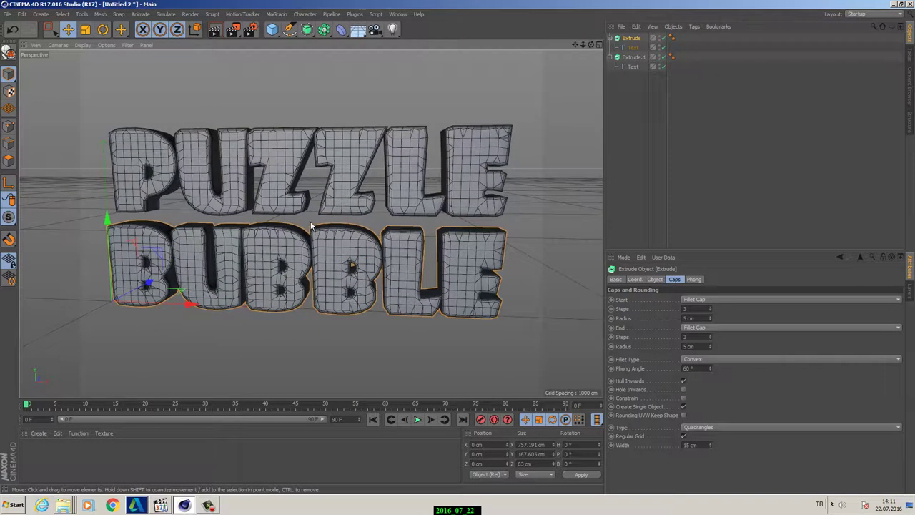
pyautogui.keyDown('alt'); pyautogui.moveTo(315, 219); pyautogui.dragTo(354, 222); pyautogui.keyUp('alt')
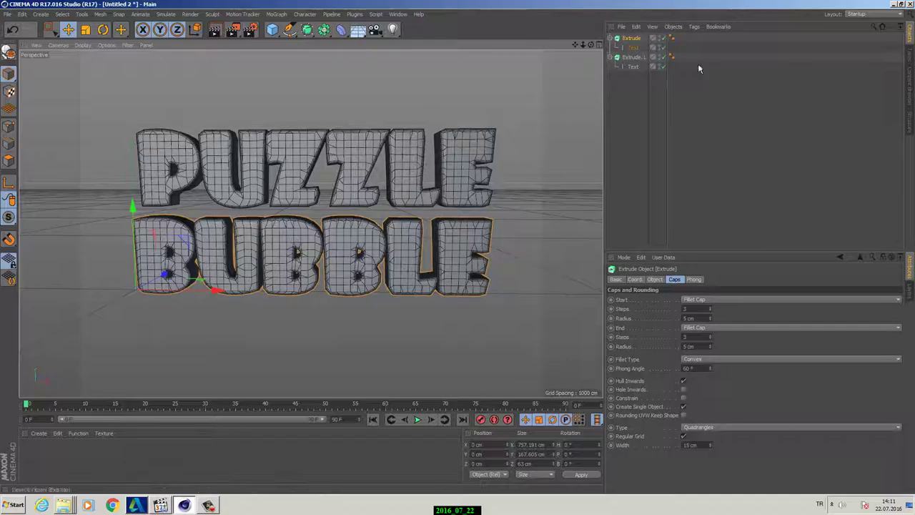
# - Add the Softbox.c4d light preset to the scene and check its placement relative to the lettering
pyautogui.click(907, 95)
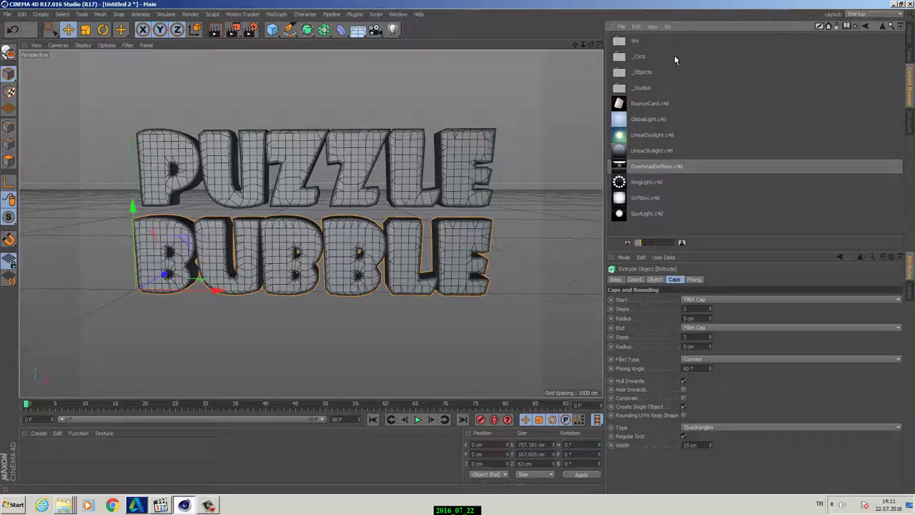
pyautogui.doubleClick(642, 198)
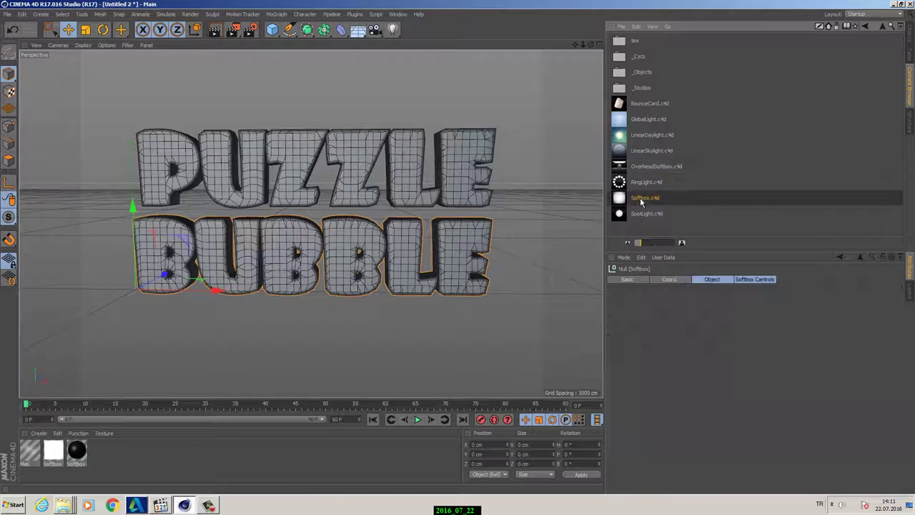
pyautogui.keyDown('alt'); pyautogui.moveTo(358, 226); pyautogui.dragTo(300, 221, button='right'); pyautogui.keyUp('alt')
pyautogui.keyDown('alt'); pyautogui.moveTo(300, 221); pyautogui.dragTo(324, 272); pyautogui.keyUp('alt')
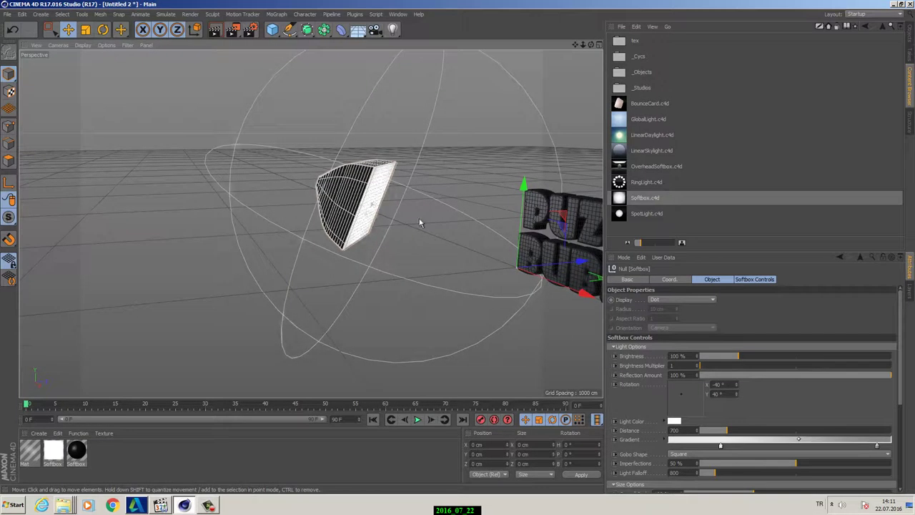
pyautogui.keyDown('alt'); pyautogui.moveTo(419, 221); pyautogui.dragTo(307, 246); pyautogui.keyUp('alt')
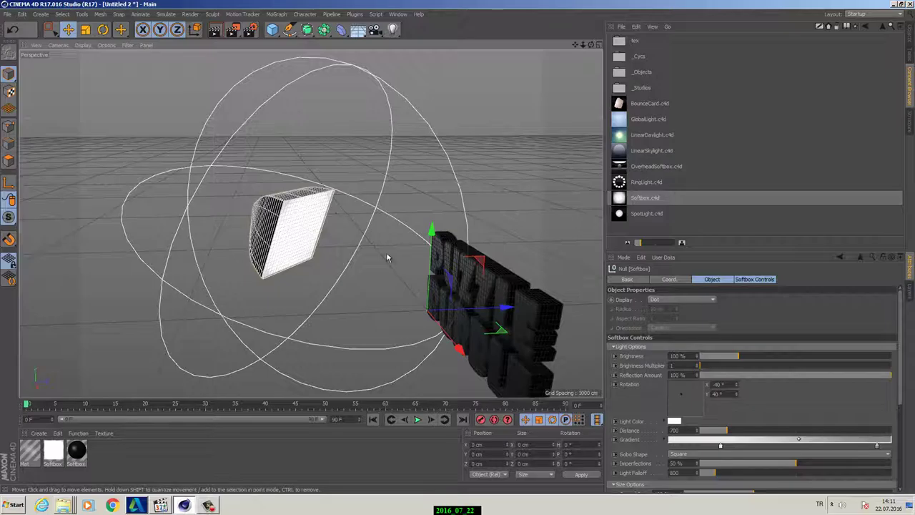
# - Rotate the Softbox light to about X -31.2°, Y 108°, and undo the accidental move along X
pyautogui.moveTo(900, 352); pyautogui.dragTo(900, 357)
pyautogui.scroll(1, 901, 362)
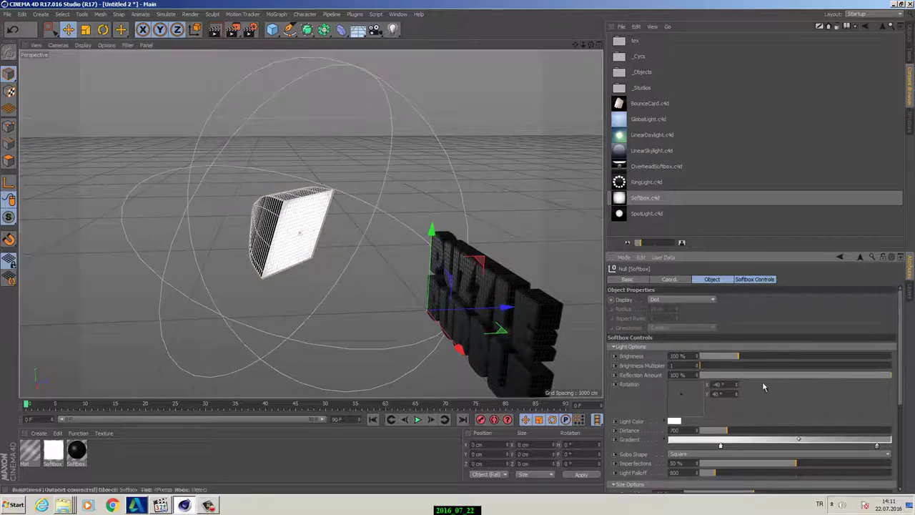
pyautogui.moveTo(681, 390)
pyautogui.mouseDown()
pyautogui.moveTo(688, 399)
pyautogui.moveTo(682, 388)
pyautogui.mouseUp()
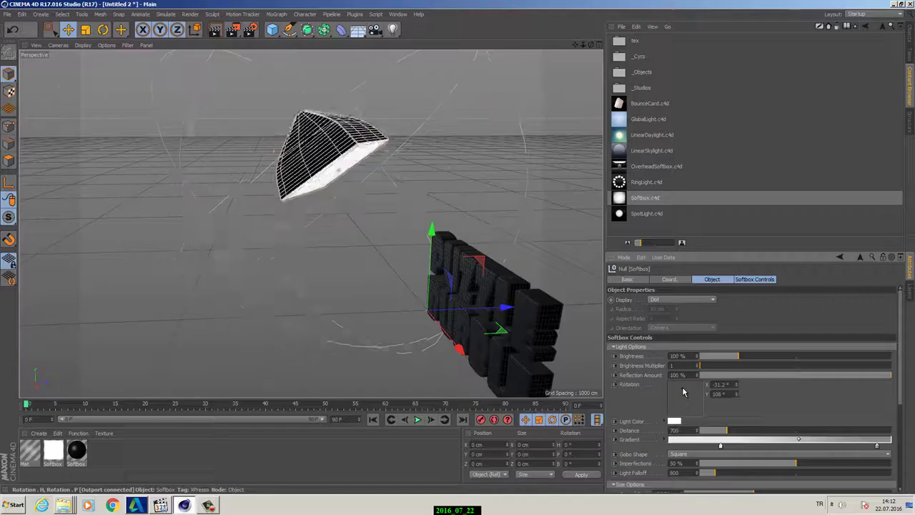
pyautogui.moveTo(495, 330)
pyautogui.keyDown('alt'); pyautogui.mouseDown()
pyautogui.moveTo(515, 316)
pyautogui.moveTo(492, 290)
pyautogui.moveTo(486, 322)
pyautogui.moveTo(501, 340)
pyautogui.moveTo(494, 350)
pyautogui.moveTo(594, 365)
pyautogui.moveTo(498, 347)
pyautogui.mouseUp(); pyautogui.keyUp('alt')
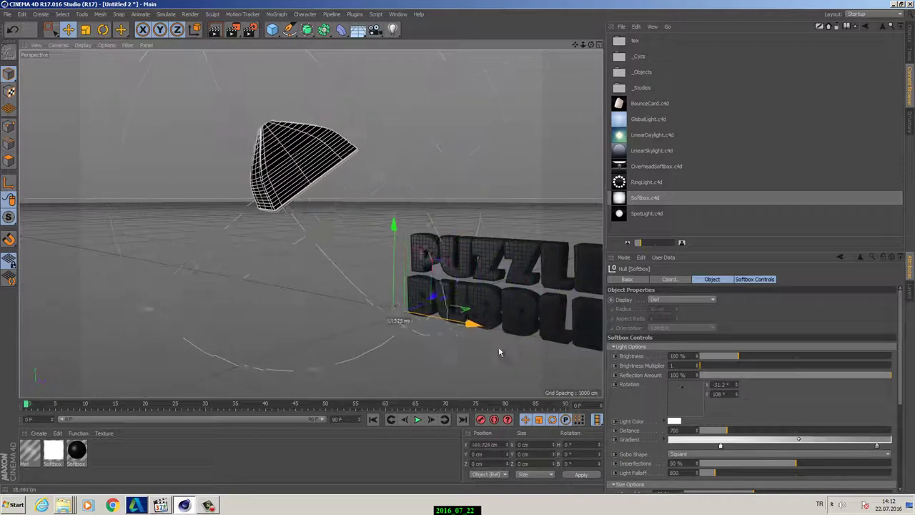
pyautogui.hotkey('ctrl', 'z')
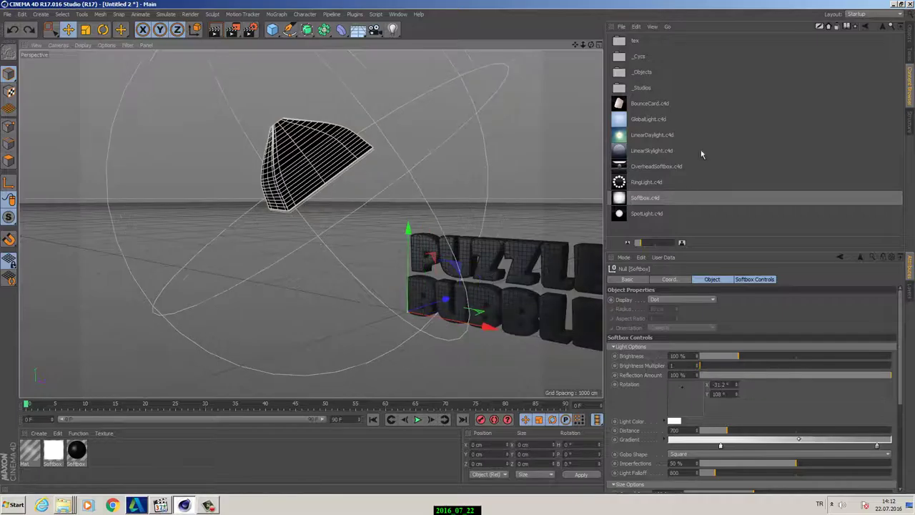
# - Select both text extrusions and move them together along X by about -406 cm to centre them on the Softbox axis
pyautogui.click(911, 40)
pyautogui.click(633, 47)
pyautogui.keyDown('shift'); pyautogui.click(634, 66); pyautogui.keyUp('shift')
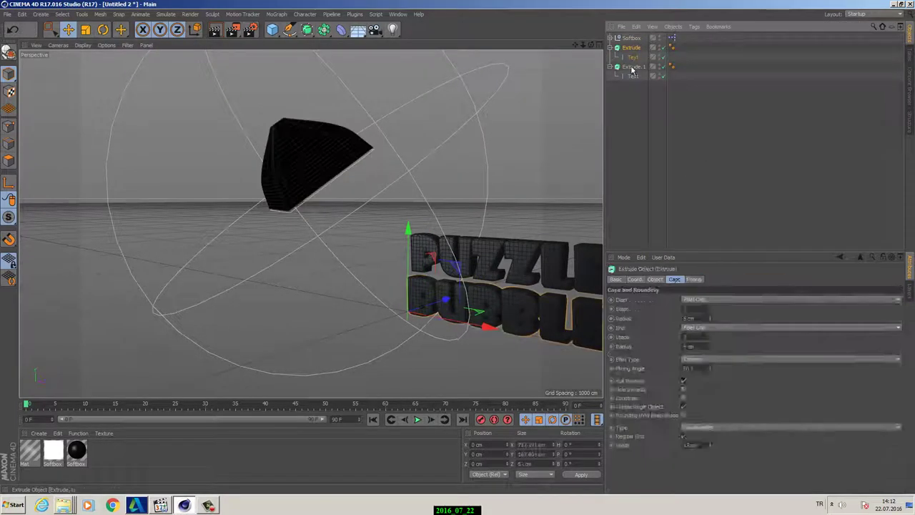
pyautogui.moveTo(482, 344); pyautogui.dragTo(404, 339)
pyautogui.keyDown('alt'); pyautogui.moveTo(390, 298); pyautogui.dragTo(365, 309); pyautogui.keyUp('alt')
pyautogui.keyDown('alt'); pyautogui.moveTo(364, 309); pyautogui.dragTo(381, 312, button='right'); pyautogui.keyUp('alt')
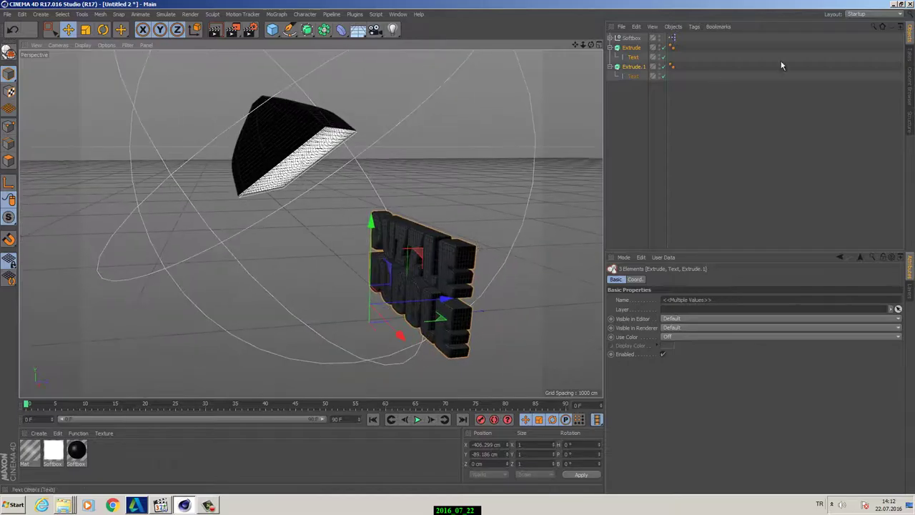
# - Set the Softbox light's distance to about 1343 and aim it with a rotation of about X -50.4°, Y 64.8°
pyautogui.click(907, 94)
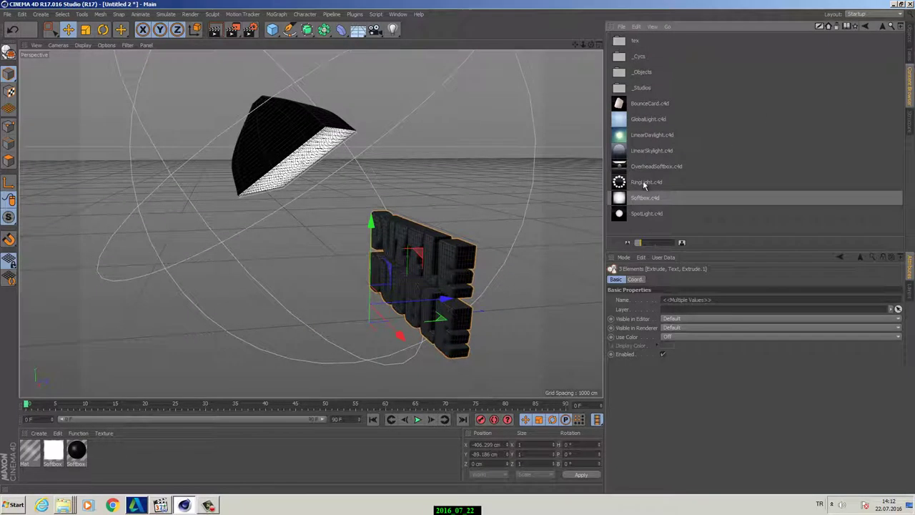
pyautogui.click(910, 37)
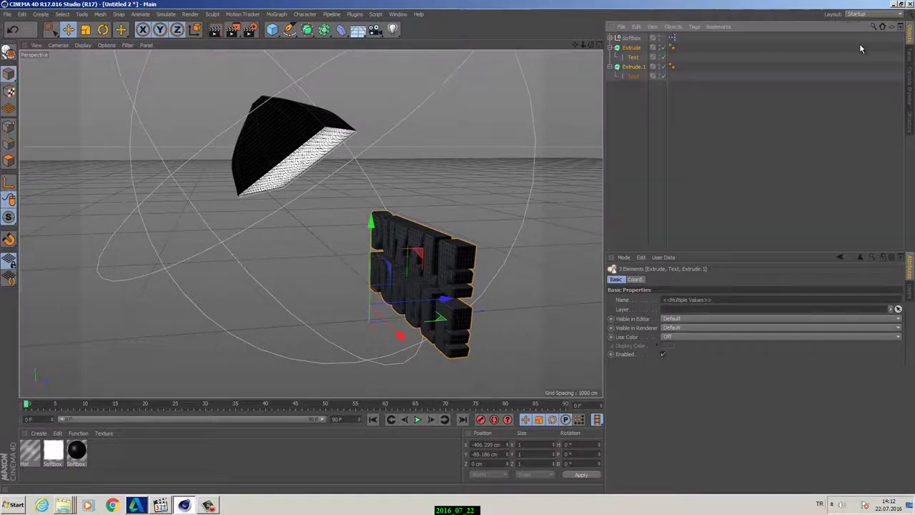
pyautogui.click(631, 38)
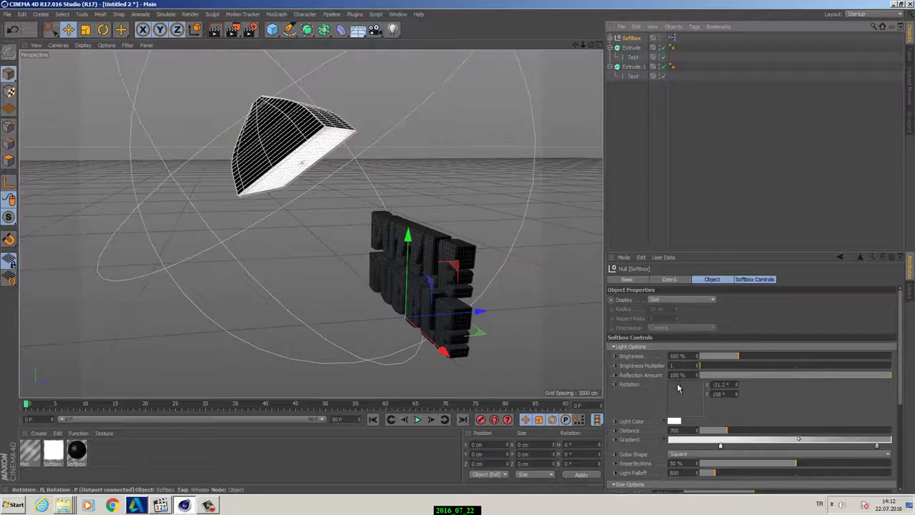
pyautogui.moveTo(682, 387); pyautogui.dragTo(682, 392)
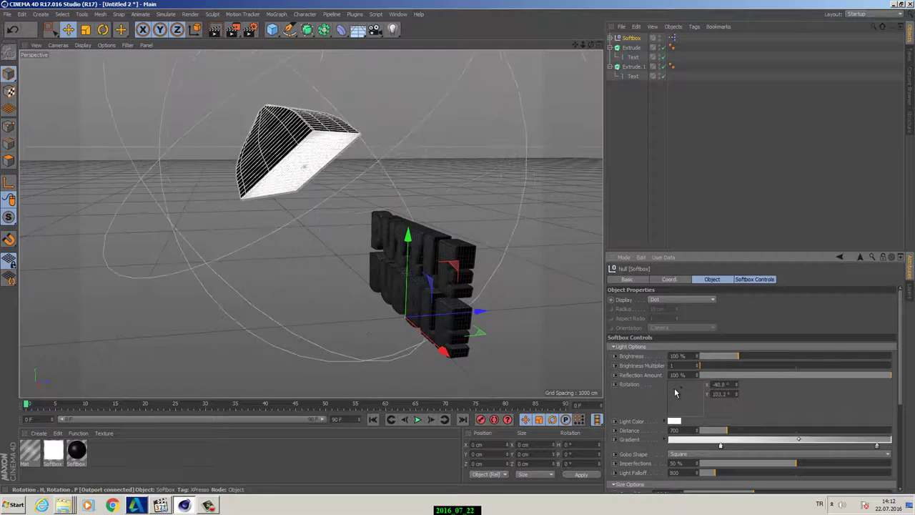
pyautogui.keyDown('alt'); pyautogui.moveTo(420, 296); pyautogui.dragTo(573, 313); pyautogui.keyUp('alt')
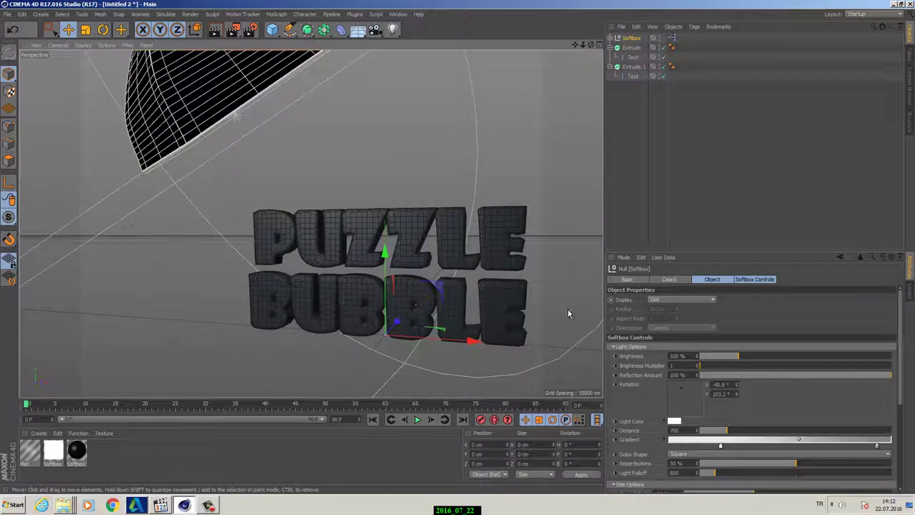
pyautogui.moveTo(728, 435); pyautogui.dragTo(742, 431)
pyautogui.scroll(-5, 379, 279)
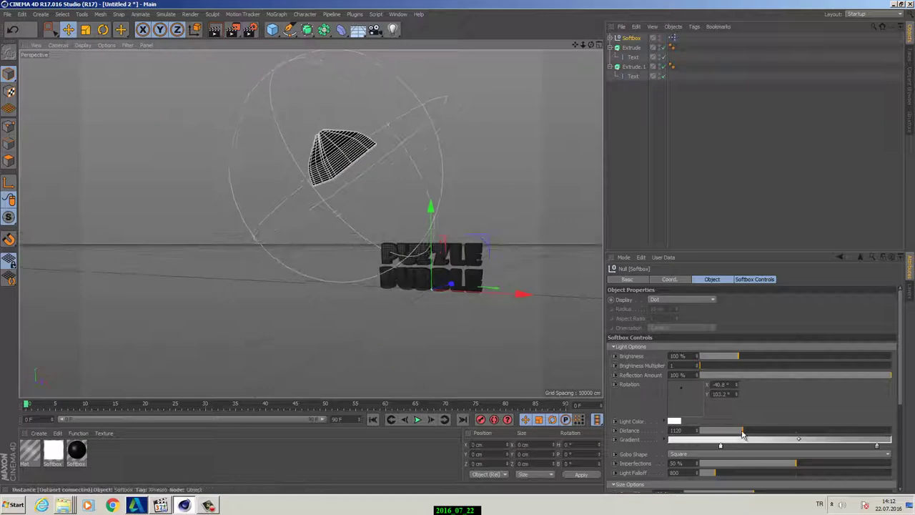
pyautogui.moveTo(742, 432); pyautogui.dragTo(751, 431)
pyautogui.moveTo(686, 393); pyautogui.dragTo(681, 395)
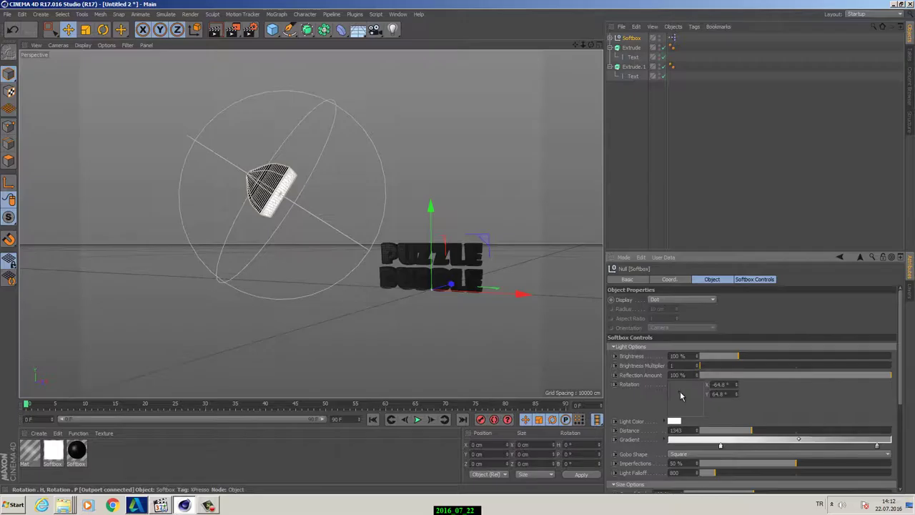
pyautogui.keyDown('alt'); pyautogui.moveTo(494, 301); pyautogui.dragTo(516, 310); pyautogui.keyUp('alt')
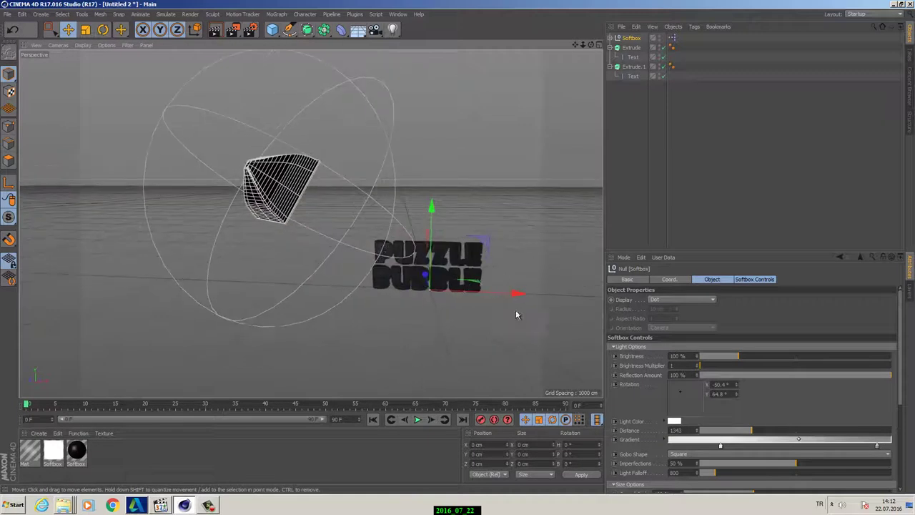
# - Raise the Softbox light's brightness to about 143% and its overall scale to about 151%
pyautogui.moveTo(737, 356); pyautogui.dragTo(754, 356)
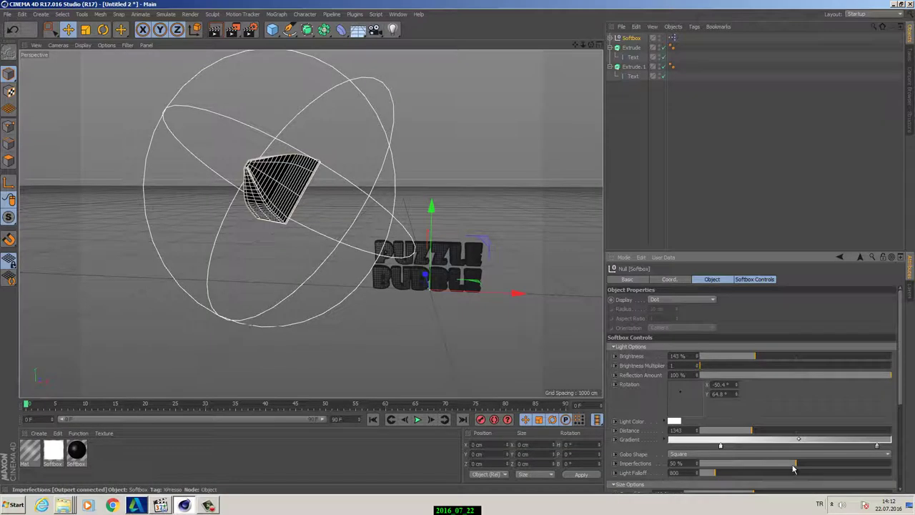
pyautogui.scroll(-3, 903, 398)
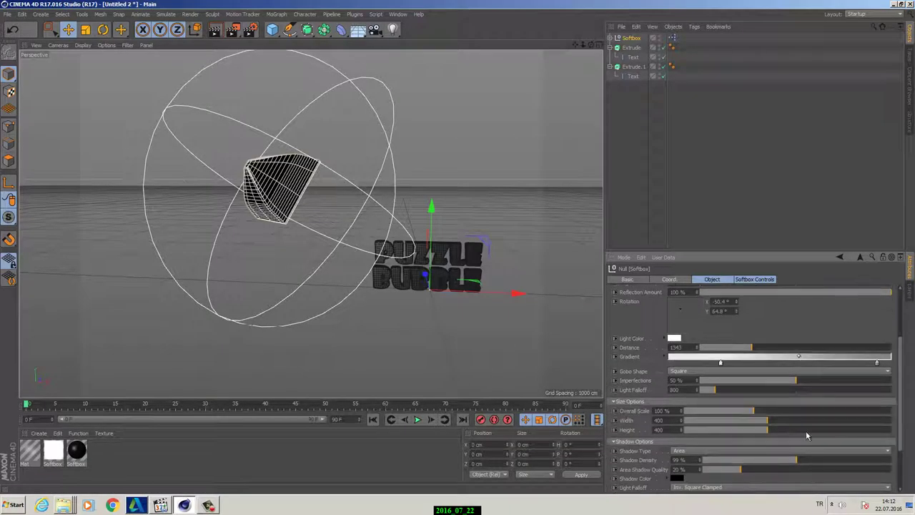
pyautogui.moveTo(756, 414); pyautogui.dragTo(791, 414)
pyautogui.keyDown('alt'); pyautogui.moveTo(411, 253); pyautogui.dragTo(462, 339); pyautogui.keyUp('alt')
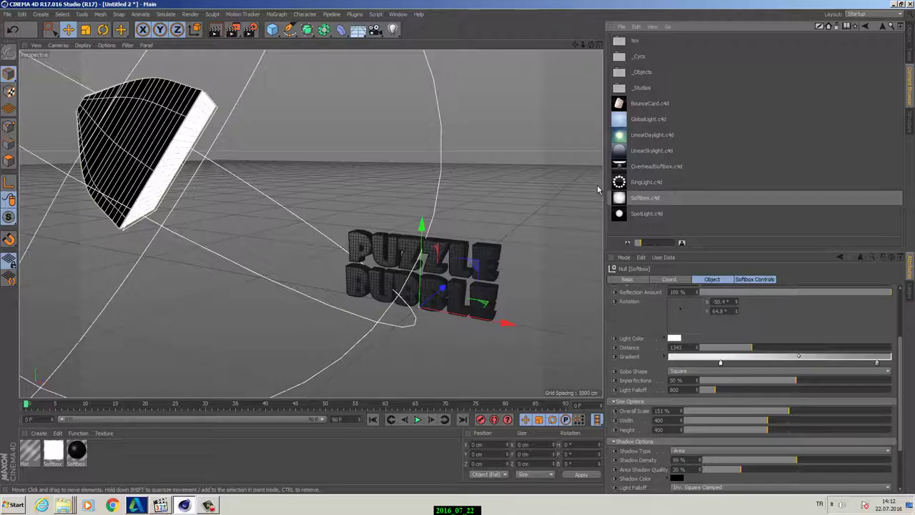
# - Add the OverheadSoftbox.c4d light preset above the text at about Y 987 cm
pyautogui.click(652, 169)
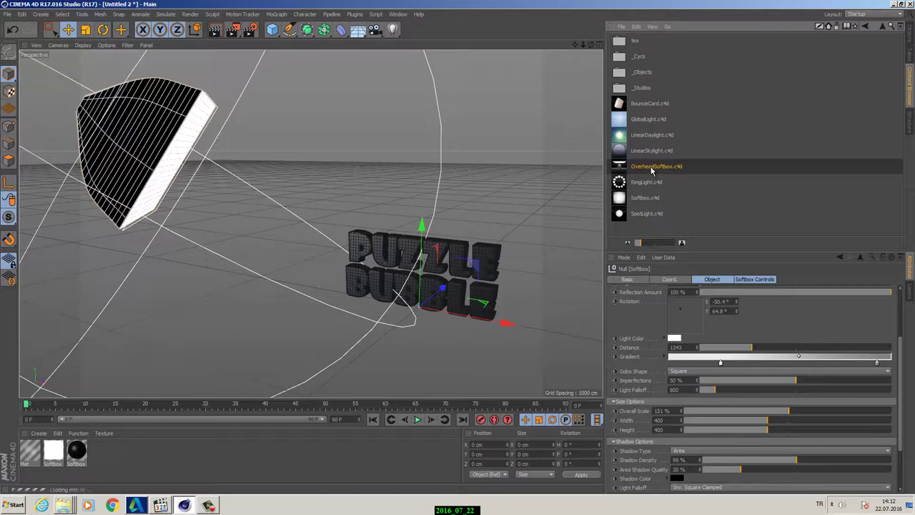
pyautogui.keyDown('alt'); pyautogui.moveTo(440, 226); pyautogui.dragTo(448, 252); pyautogui.keyUp('alt')
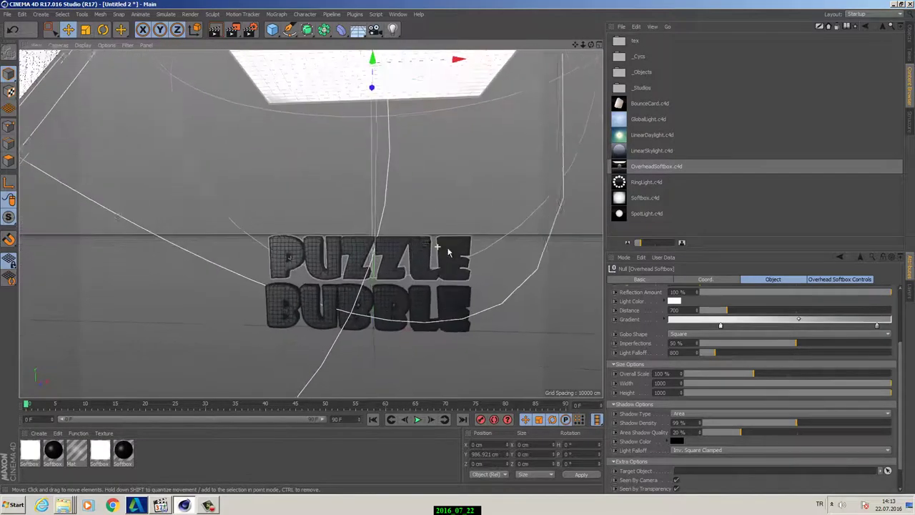
# - Frame the whole PUZZLE BUBBLE text and render a test image in the Picture Viewer to check the lighting
pyautogui.keyDown('alt'); pyautogui.moveTo(448, 252); pyautogui.dragTo(448, 206, button='middle'); pyautogui.keyUp('alt')
pyautogui.keyDown('alt'); pyautogui.moveTo(448, 206); pyautogui.dragTo(470, 259, button='right'); pyautogui.keyUp('alt')
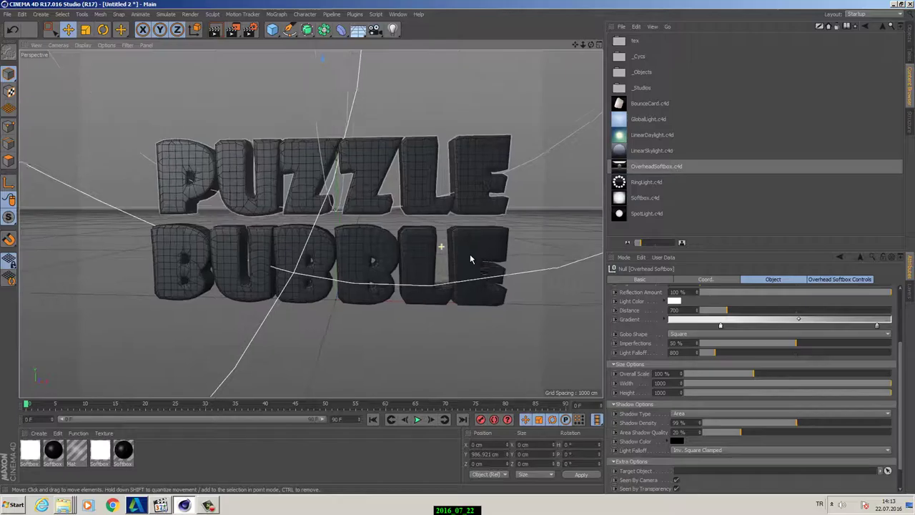
pyautogui.keyDown('alt'); pyautogui.moveTo(471, 259); pyautogui.dragTo(436, 215); pyautogui.keyUp('alt')
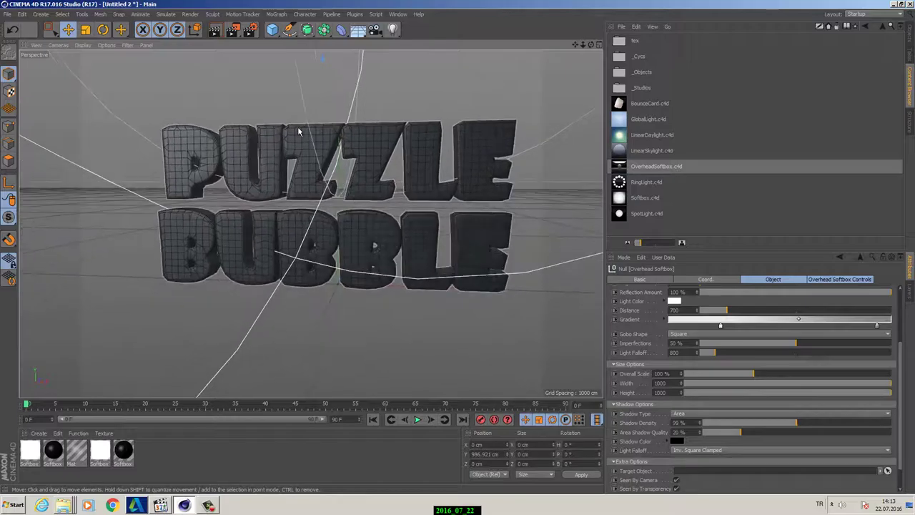
pyautogui.click(235, 30)
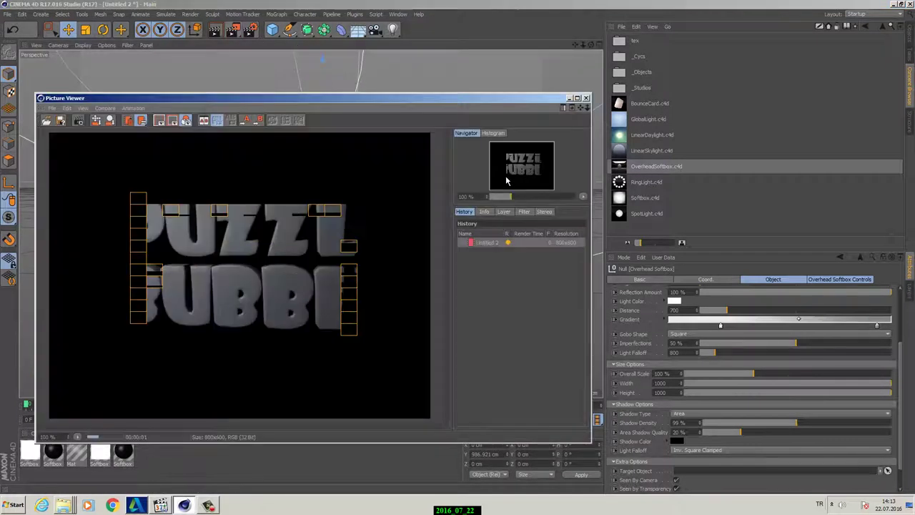
pyautogui.click(585, 97)
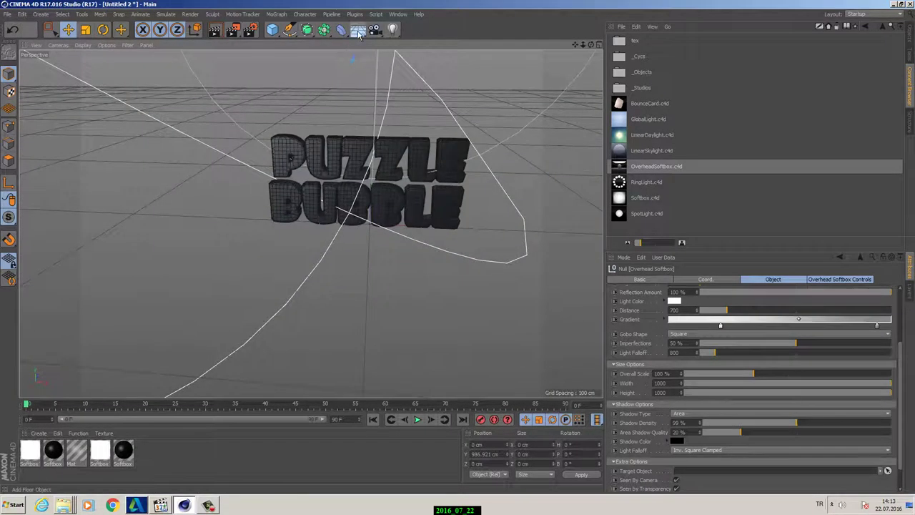
# - Add a Floor object and lower it beneath the PUZZLE BUBBLE text to about Y -118 cm
pyautogui.moveTo(361, 35); pyautogui.dragTo(379, 45)
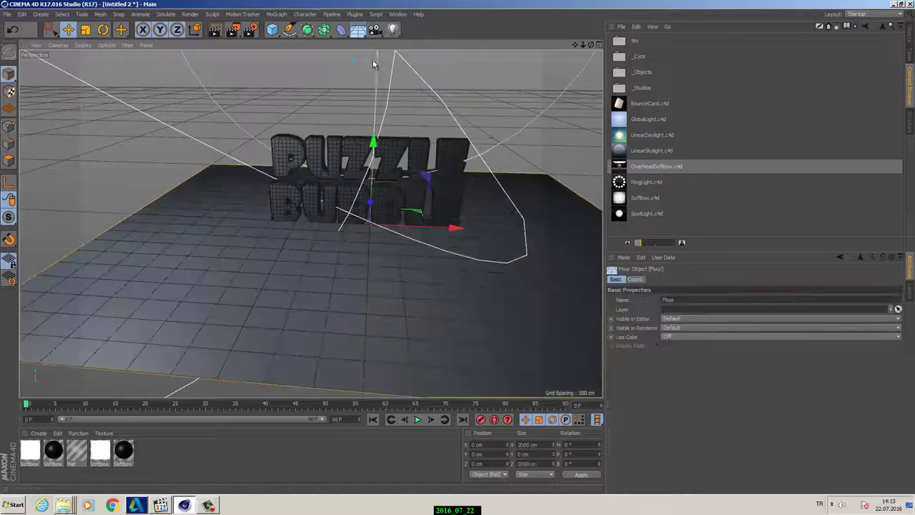
pyautogui.moveTo(374, 144); pyautogui.dragTo(378, 176)
pyautogui.keyDown('alt'); pyautogui.moveTo(377, 272); pyautogui.dragTo(376, 233); pyautogui.keyUp('alt')
pyautogui.scroll(5, 403, 207)
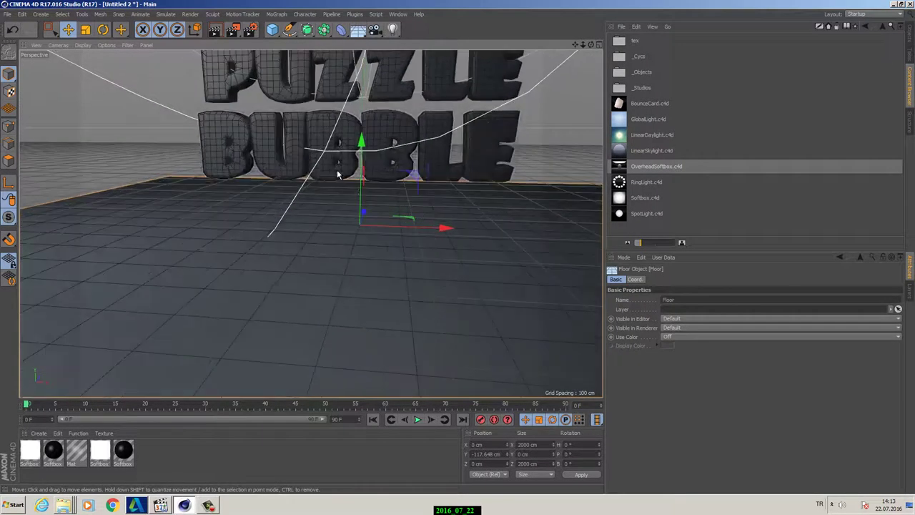
pyautogui.keyDown('alt'); pyautogui.moveTo(343, 161); pyautogui.dragTo(269, 156); pyautogui.keyUp('alt')
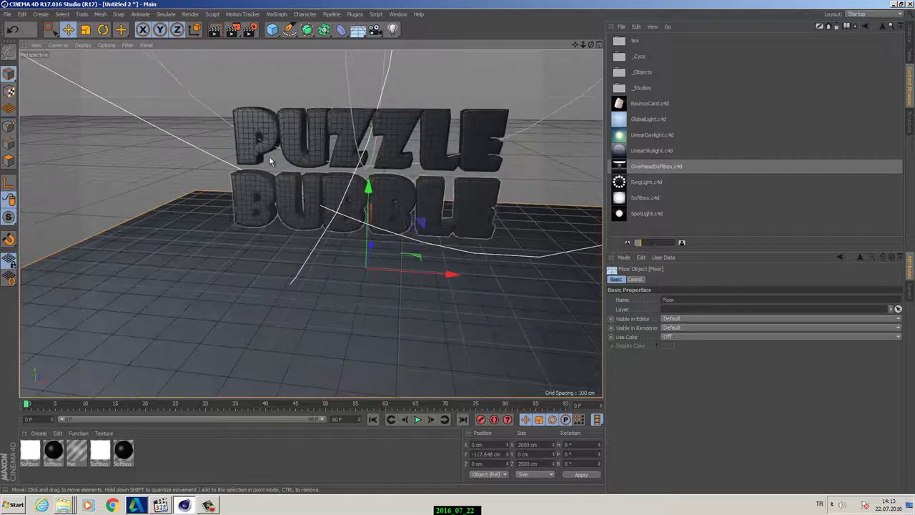
# - Switch the renderer to Physical and render a test image of the text above the floor in the Picture Viewer
pyautogui.click(250, 30)
pyautogui.moveTo(290, 17); pyautogui.dragTo(449, 78)
pyautogui.click(407, 84)
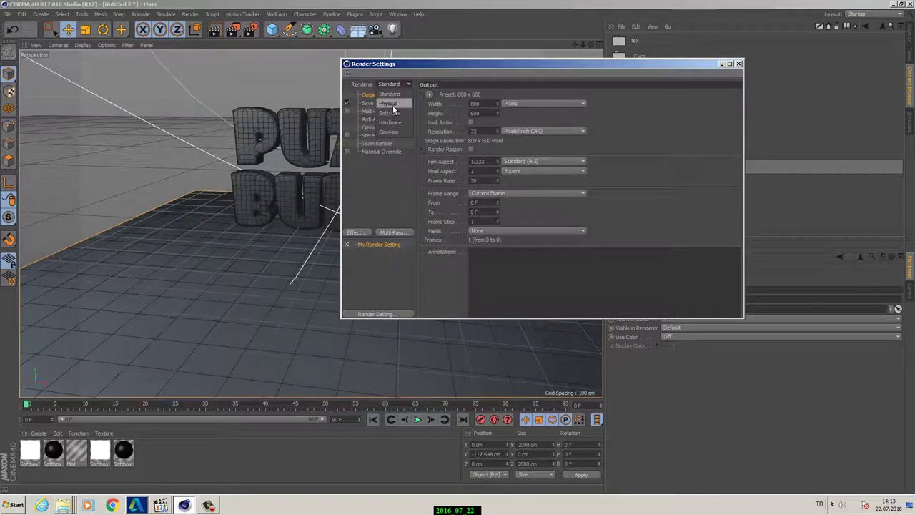
pyautogui.click(388, 103)
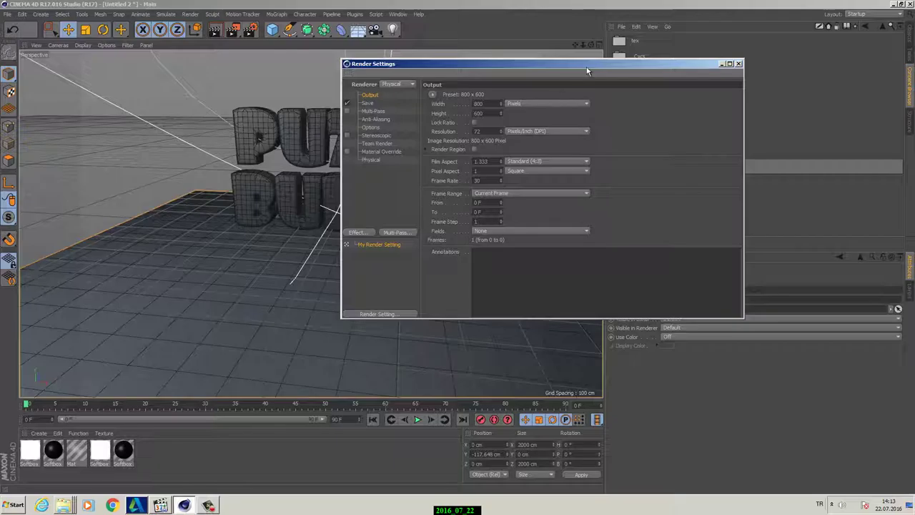
pyautogui.moveTo(603, 74); pyautogui.dragTo(692, 220)
pyautogui.click(828, 211)
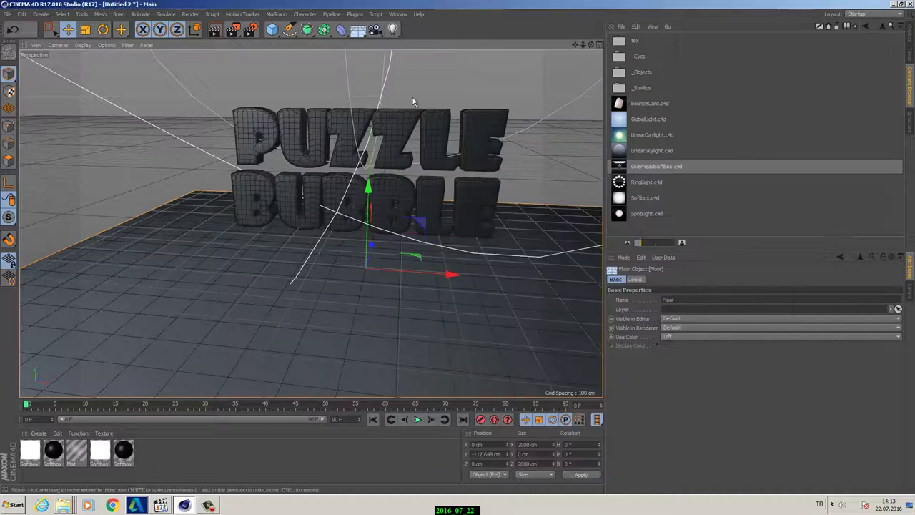
pyautogui.click(233, 30)
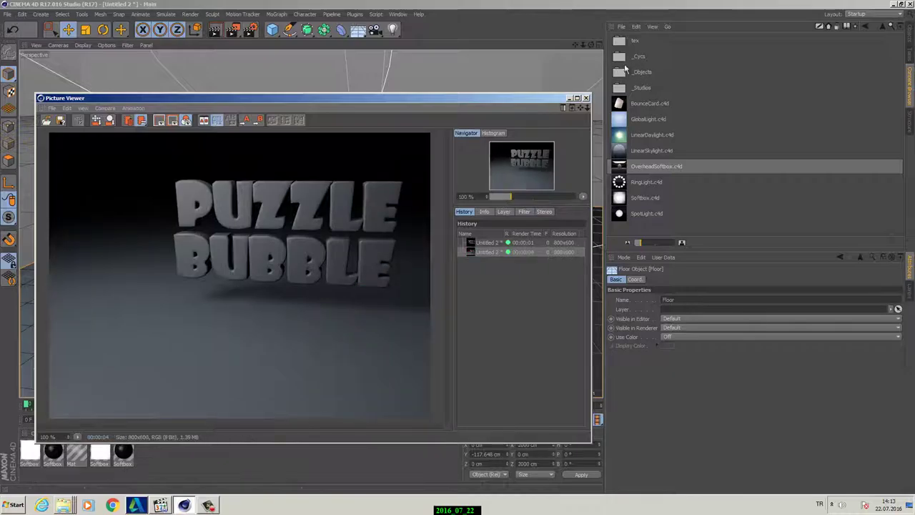
pyautogui.click(586, 98)
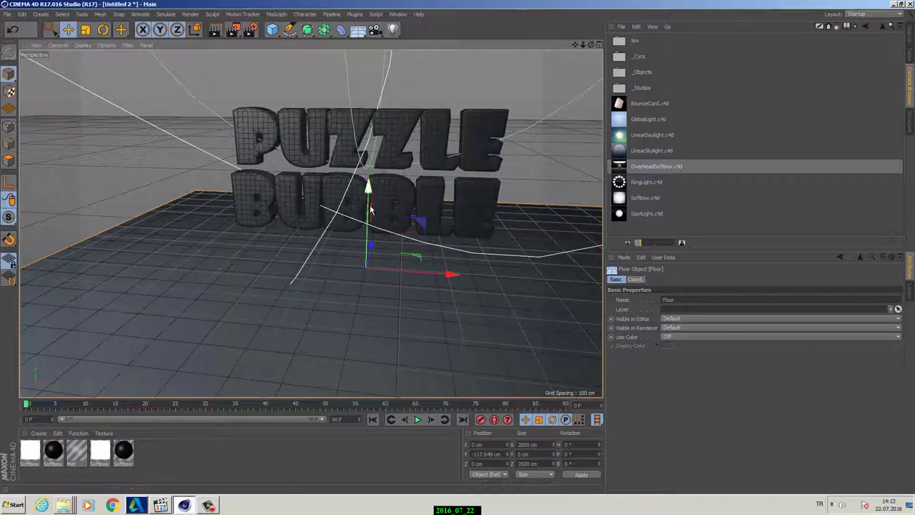
# - Create a new material and apply it to both Extrude objects of the text
pyautogui.doubleClick(194, 461)
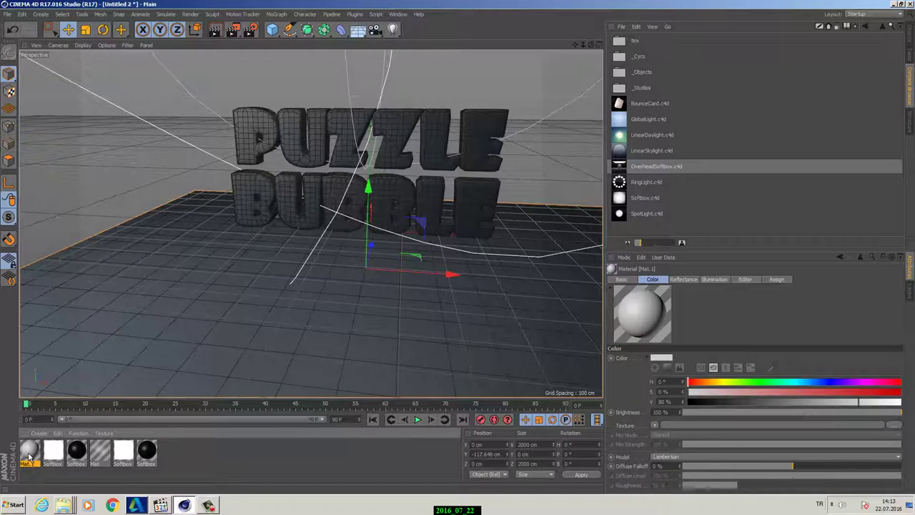
pyautogui.click(910, 34)
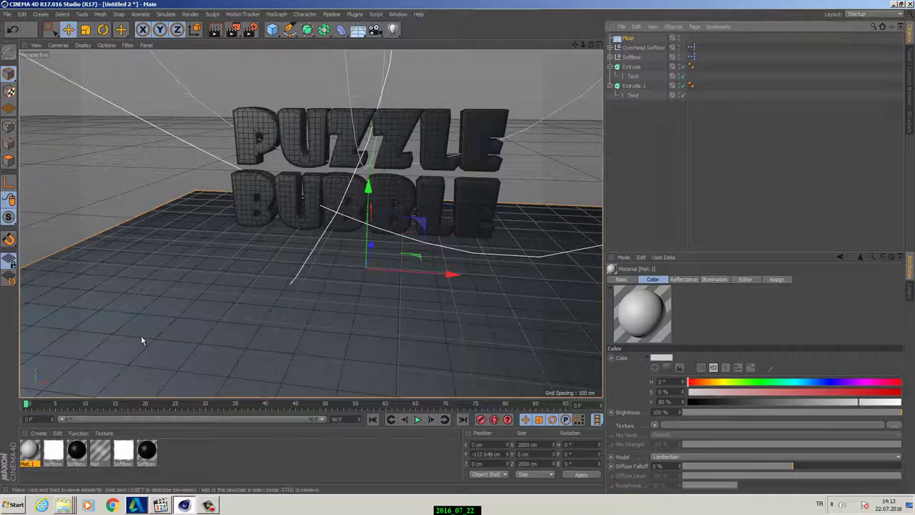
pyautogui.moveTo(31, 447); pyautogui.dragTo(633, 68)
pyautogui.moveTo(34, 452); pyautogui.dragTo(643, 86)
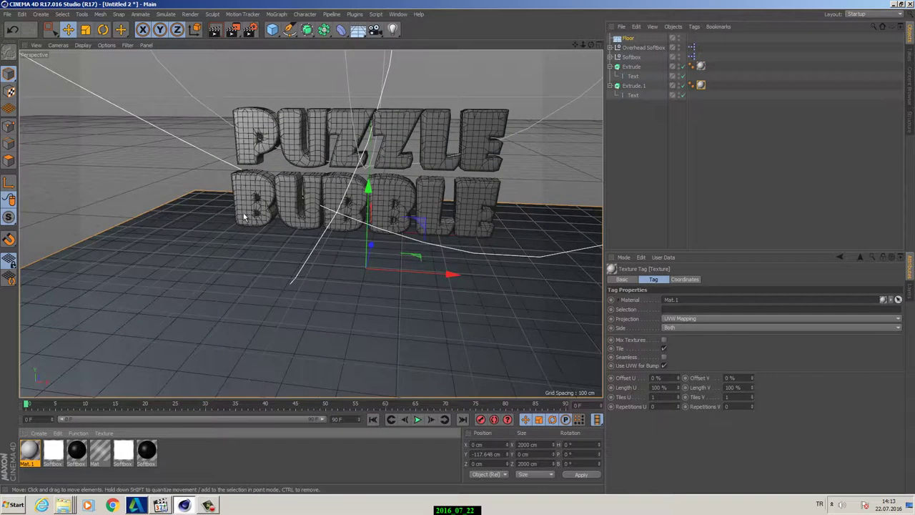
# - Turn off the Color and Reflectance channels of the text's material, Mat.1
pyautogui.keyDown('alt'); pyautogui.moveTo(386, 245); pyautogui.dragTo(389, 227); pyautogui.keyUp('alt')
pyautogui.scroll(2, 388, 227)
pyautogui.keyDown('alt'); pyautogui.moveTo(388, 227); pyautogui.dragTo(402, 271, button='middle'); pyautogui.keyUp('alt')
pyautogui.scroll(1, 393, 280)
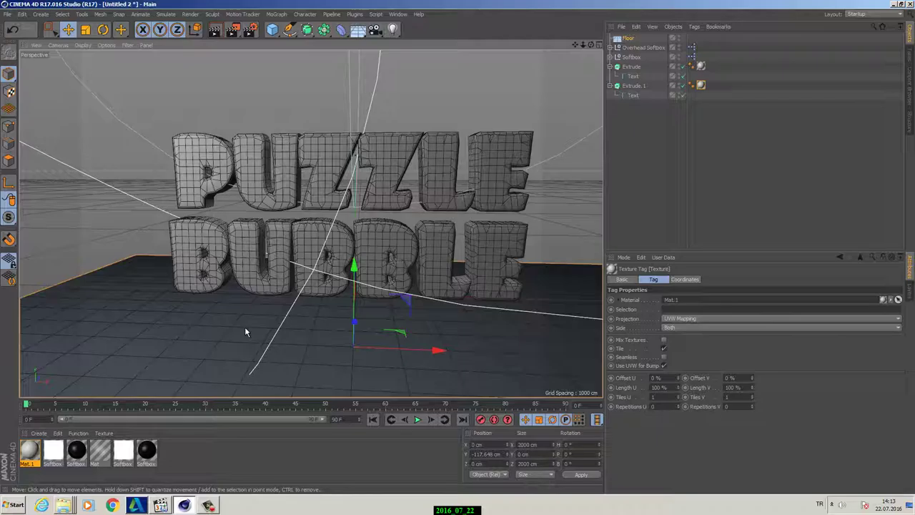
pyautogui.doubleClick(30, 450)
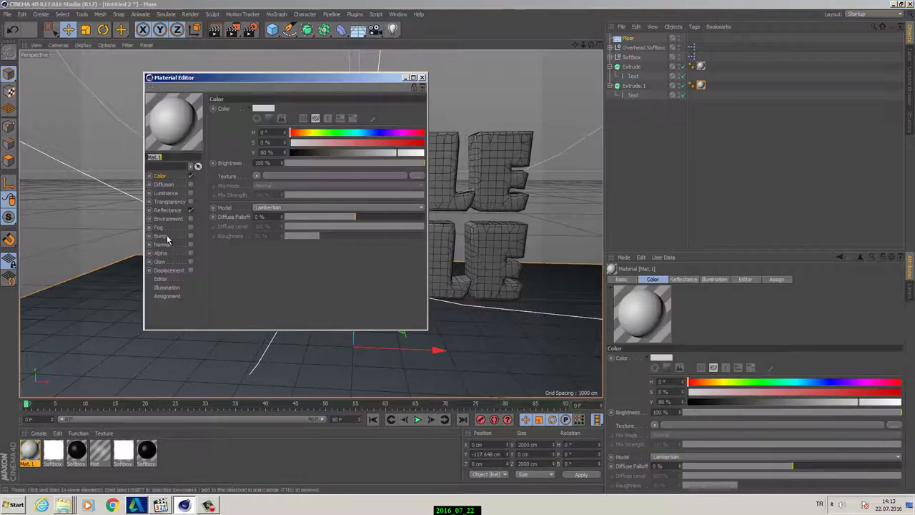
pyautogui.moveTo(269, 80); pyautogui.dragTo(643, 185)
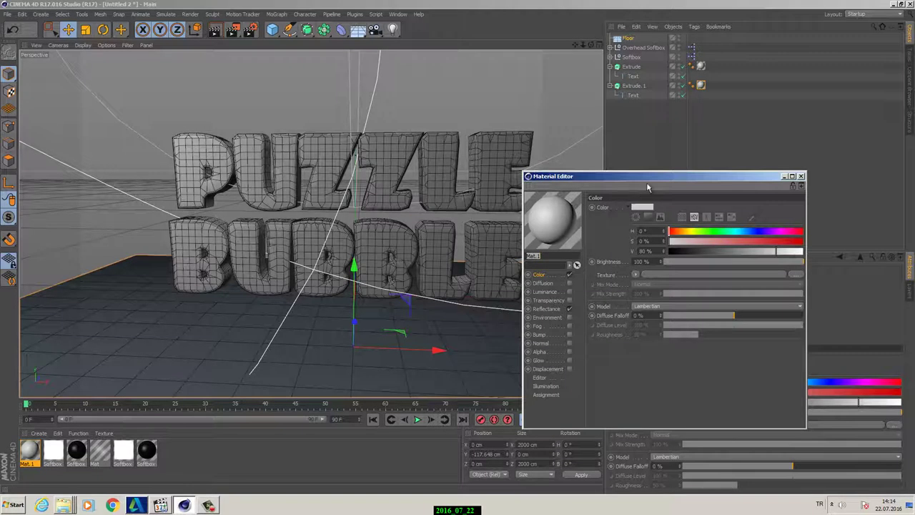
pyautogui.moveTo(649, 178); pyautogui.dragTo(719, 146)
pyautogui.click(639, 242)
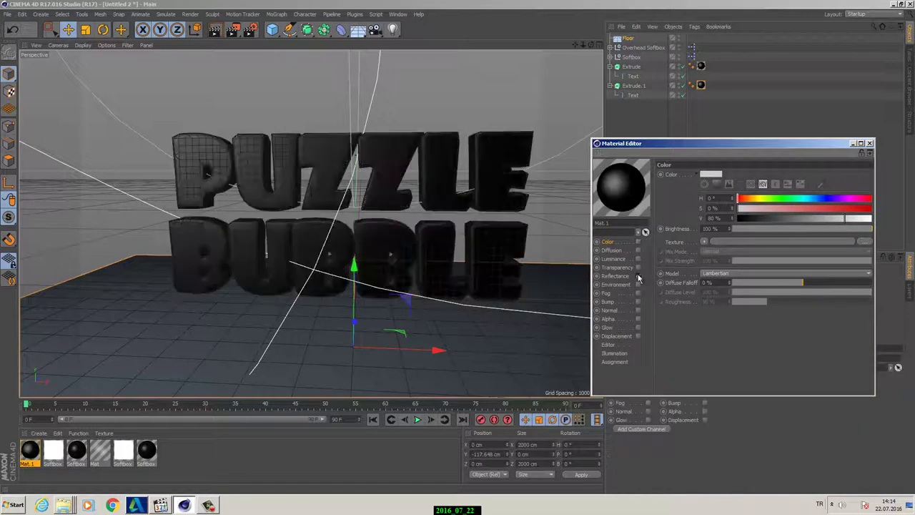
pyautogui.click(638, 276)
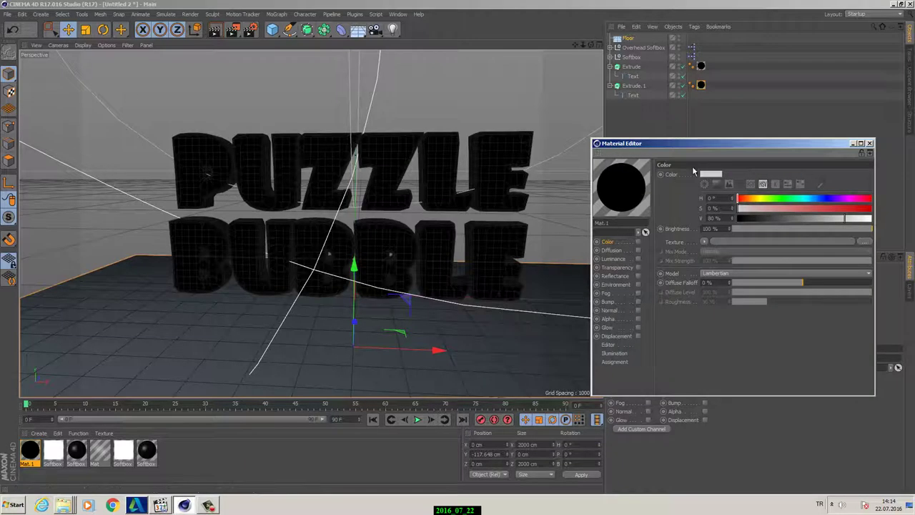
pyautogui.moveTo(705, 146); pyautogui.dragTo(643, 124)
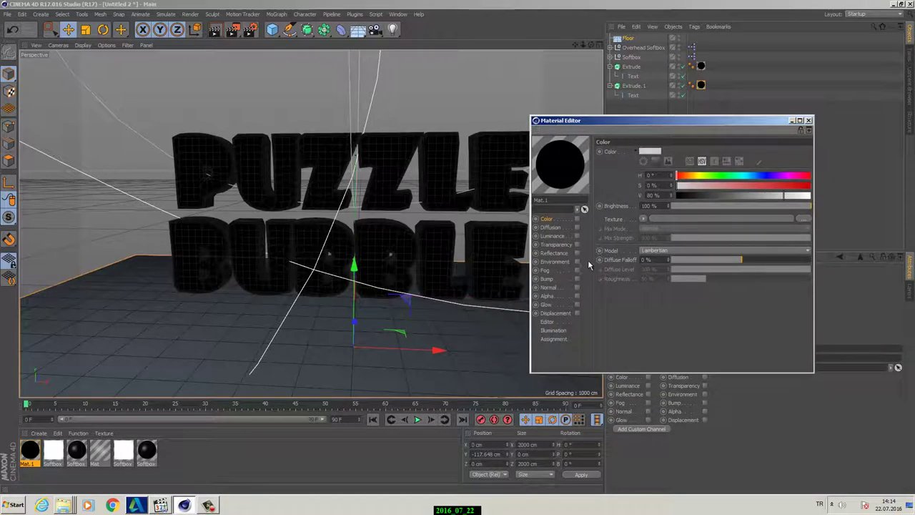
# - Enable only the Luminance channel in the text's material and render a test image in the Picture Viewer
pyautogui.click(554, 236)
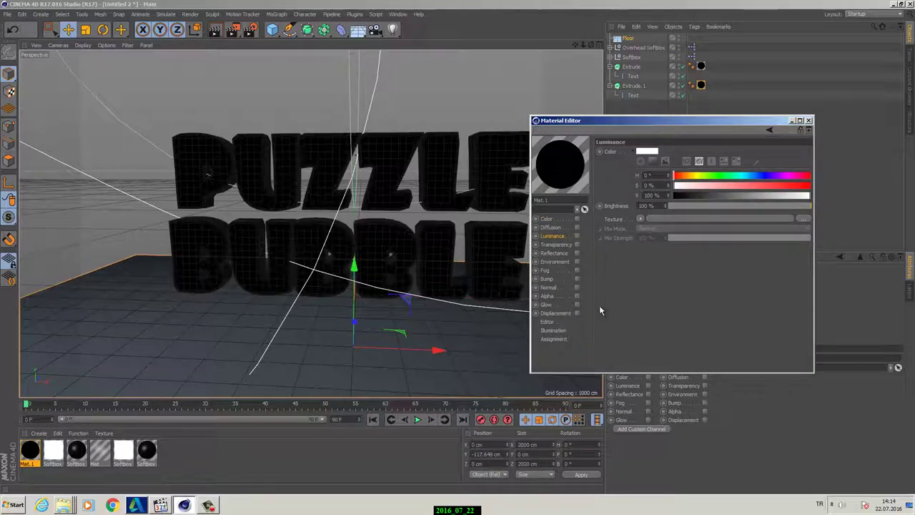
pyautogui.moveTo(697, 126); pyautogui.dragTo(761, 159)
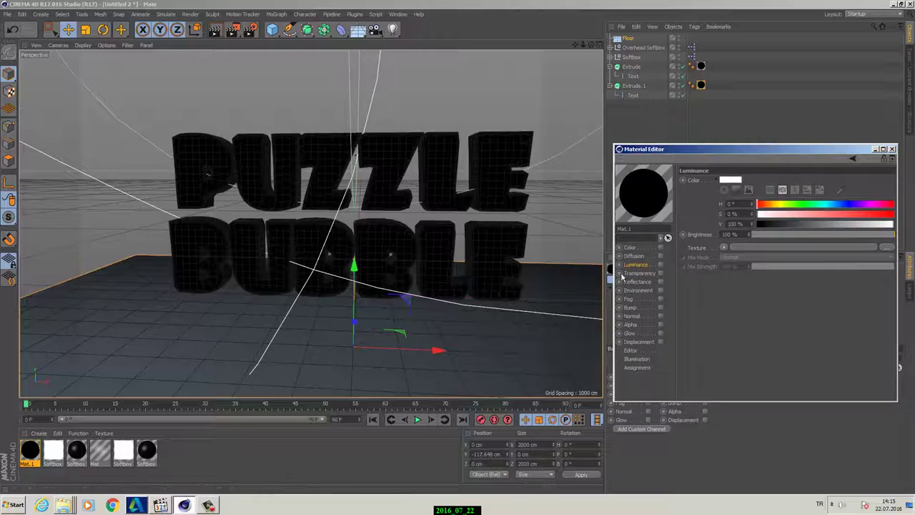
pyautogui.click(660, 274)
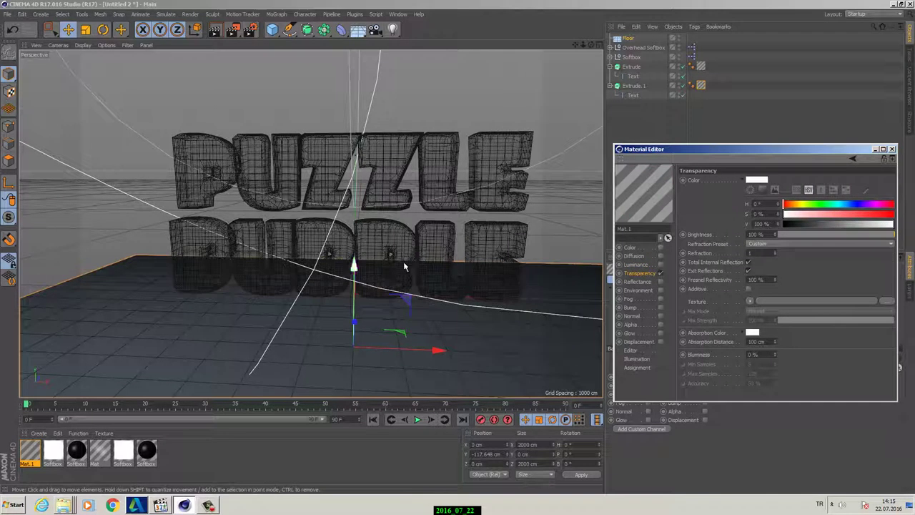
pyautogui.click(660, 274)
pyautogui.click(660, 264)
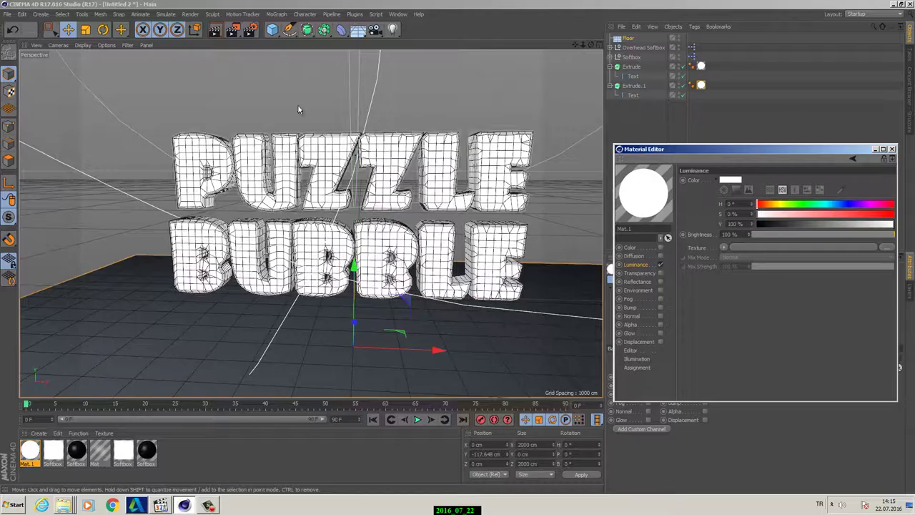
pyautogui.click(233, 30)
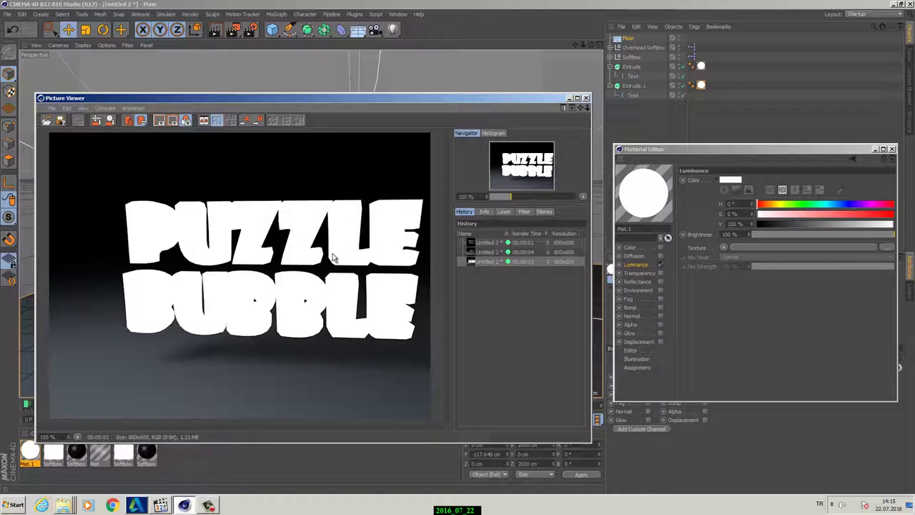
pyautogui.click(585, 97)
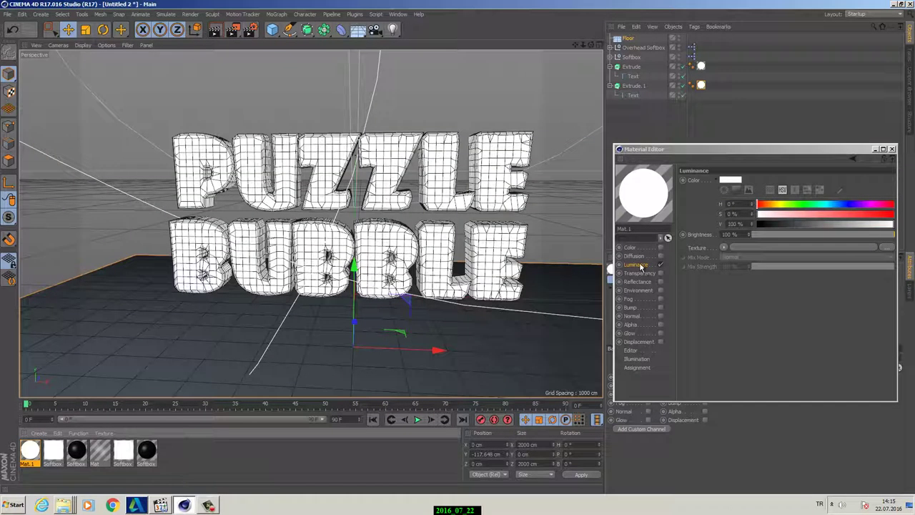
# - Load the Subsurface Scattering effect as the Luminance texture and render an angled test view of the text
pyautogui.click(725, 247)
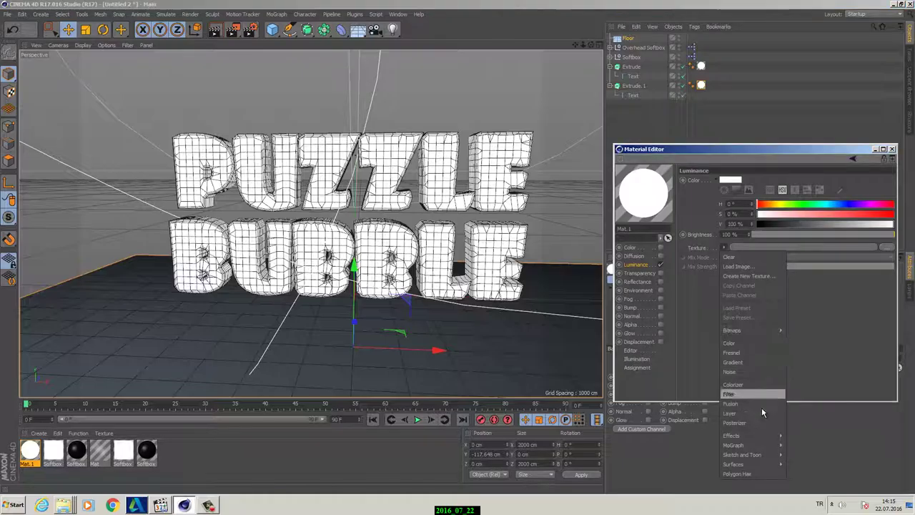
pyautogui.moveTo(764, 434)
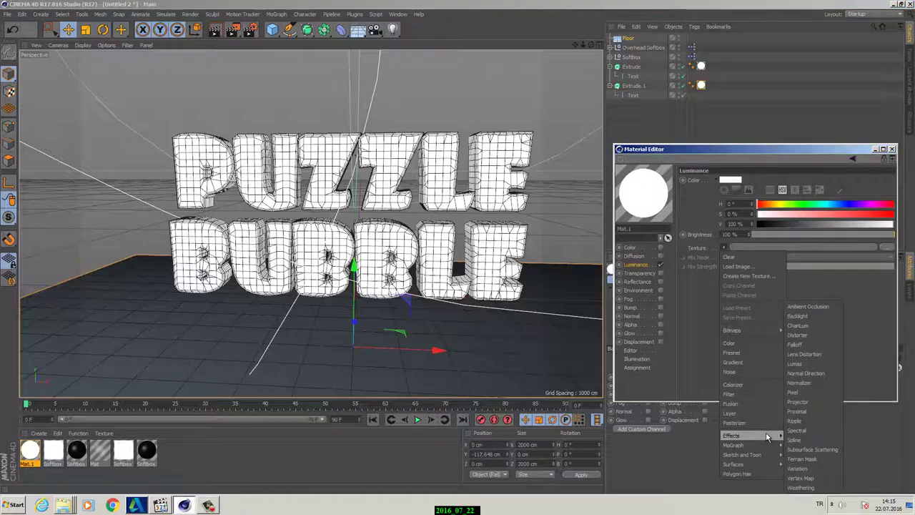
pyautogui.click(829, 450)
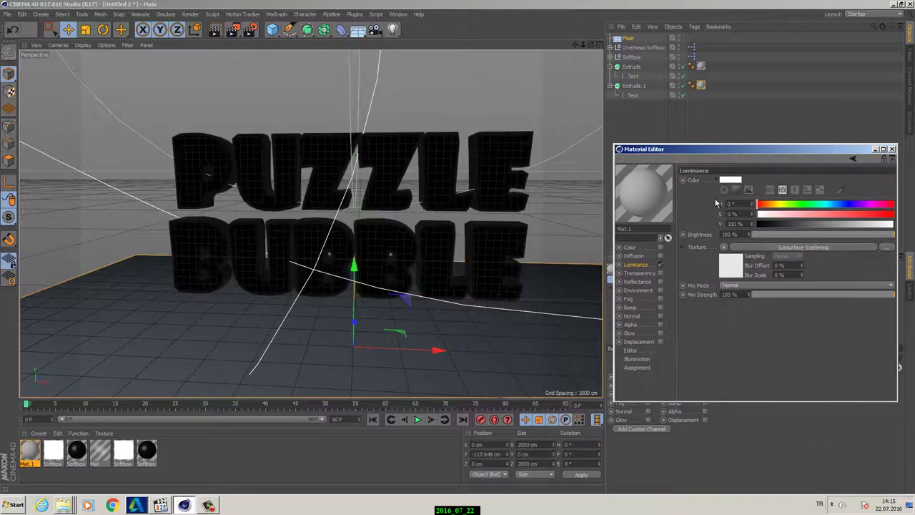
pyautogui.moveTo(726, 153); pyautogui.dragTo(629, 171)
pyautogui.keyDown('alt'); pyautogui.moveTo(364, 188); pyautogui.dragTo(287, 197); pyautogui.keyUp('alt')
pyautogui.click(233, 31)
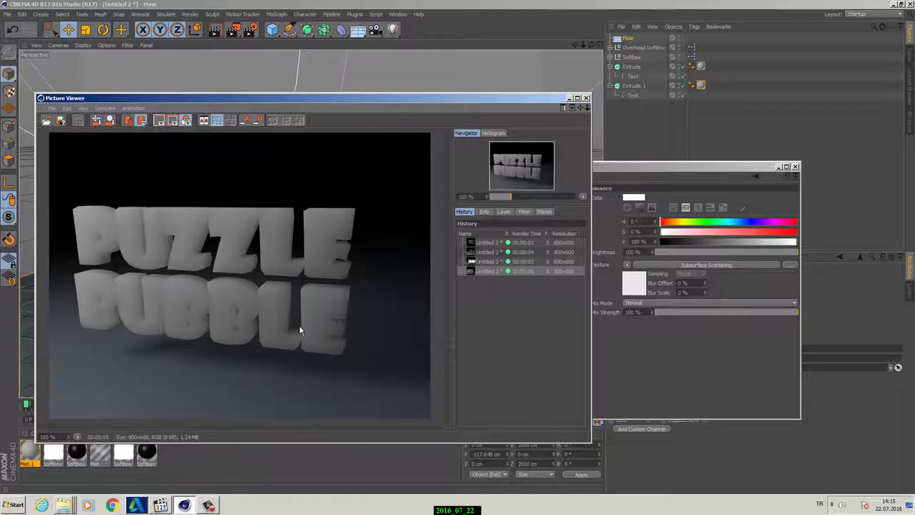
pyautogui.click(577, 98)
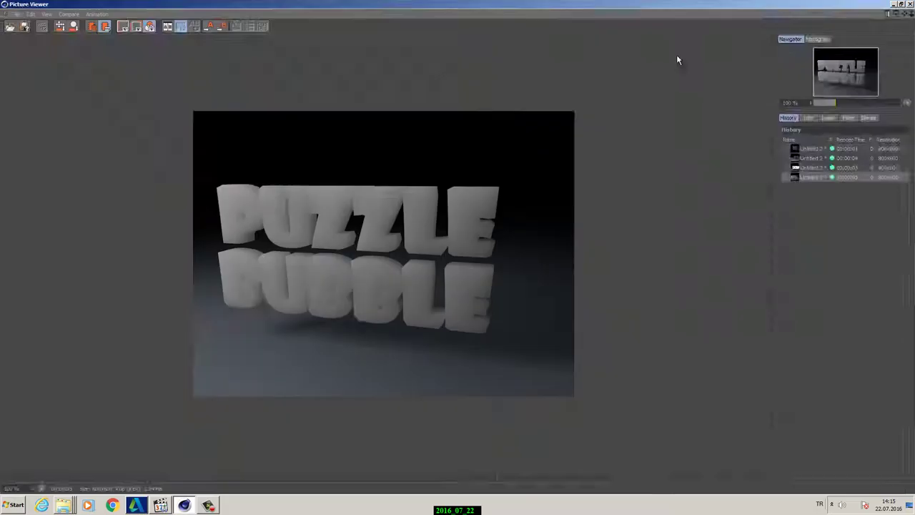
pyautogui.click(911, 5)
# - Examine the extruded letters up close, checking the edges and mesh of BUBBLE from several angles
pyautogui.moveTo(715, 167); pyautogui.dragTo(739, 270)
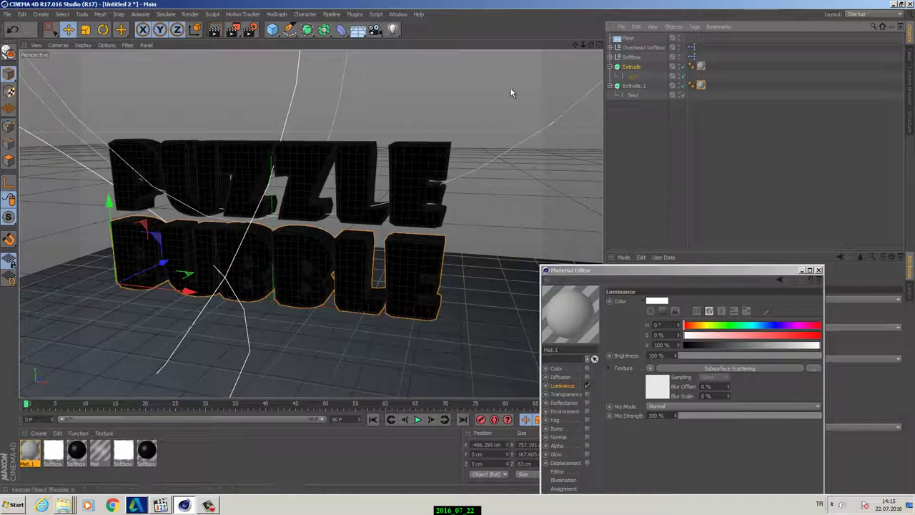
pyautogui.click(635, 87)
pyautogui.keyDown('ctrl'); pyautogui.click(632, 67); pyautogui.keyUp('ctrl')
pyautogui.scroll(6, 408, 237)
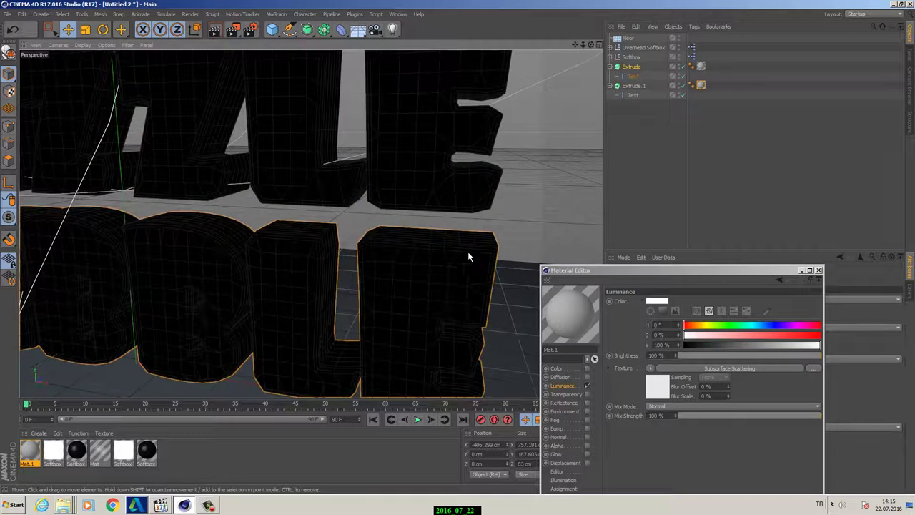
pyautogui.keyDown('alt'); pyautogui.moveTo(471, 280); pyautogui.dragTo(425, 239); pyautogui.keyUp('alt')
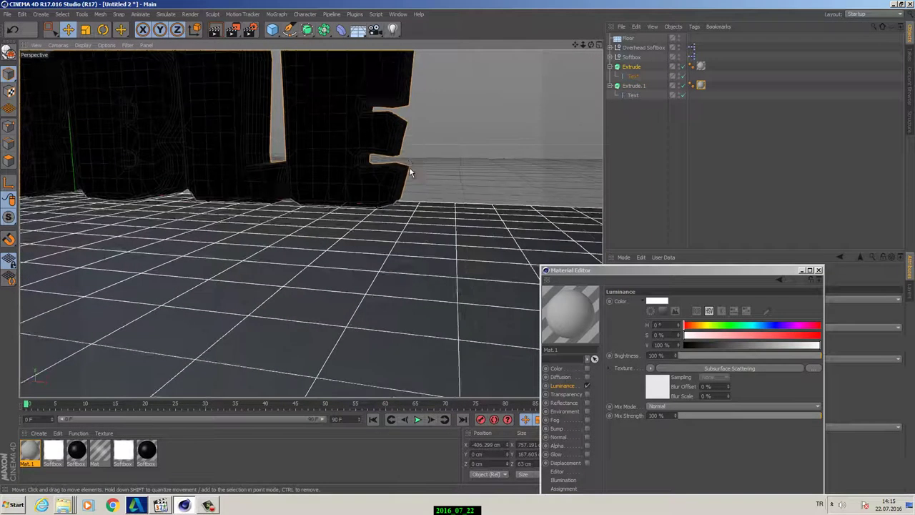
pyautogui.keyDown('alt'); pyautogui.moveTo(410, 168); pyautogui.dragTo(443, 201); pyautogui.keyUp('alt')
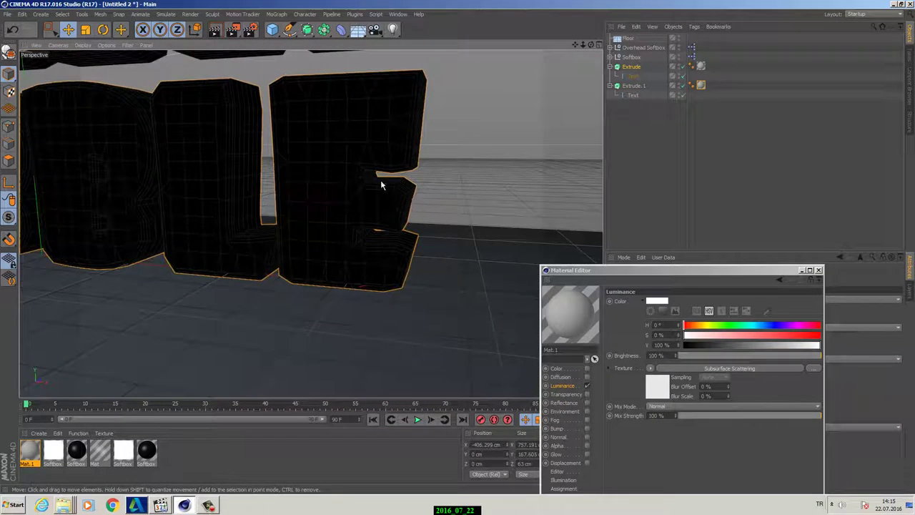
pyautogui.keyDown('alt'); pyautogui.moveTo(447, 189); pyautogui.dragTo(382, 157, button='right'); pyautogui.keyUp('alt')
pyautogui.keyDown('alt'); pyautogui.moveTo(382, 158); pyautogui.dragTo(441, 239, button='middle'); pyautogui.keyUp('alt')
pyautogui.keyDown('alt'); pyautogui.moveTo(441, 239); pyautogui.dragTo(361, 238); pyautogui.keyUp('alt')
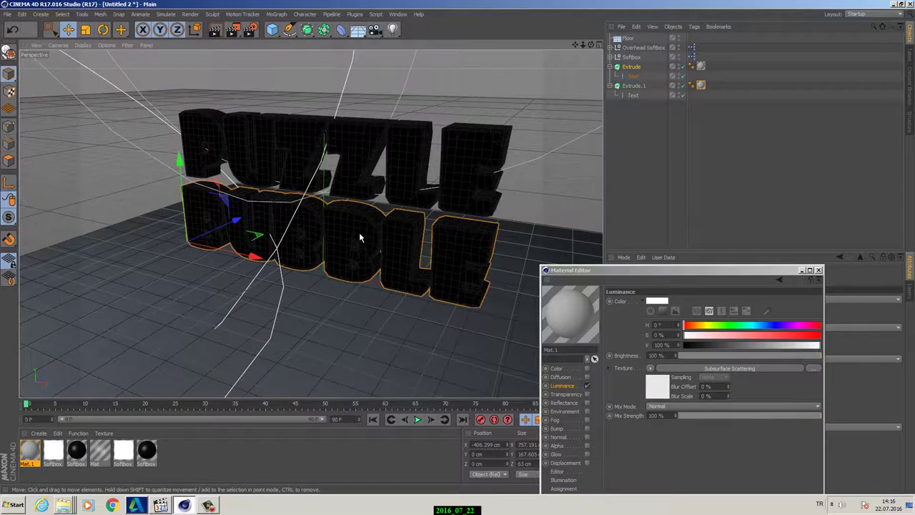
# - Add a Subdivision Surface object and nest the BUBBLE text's Extrude object inside it
pyautogui.click(633, 76)
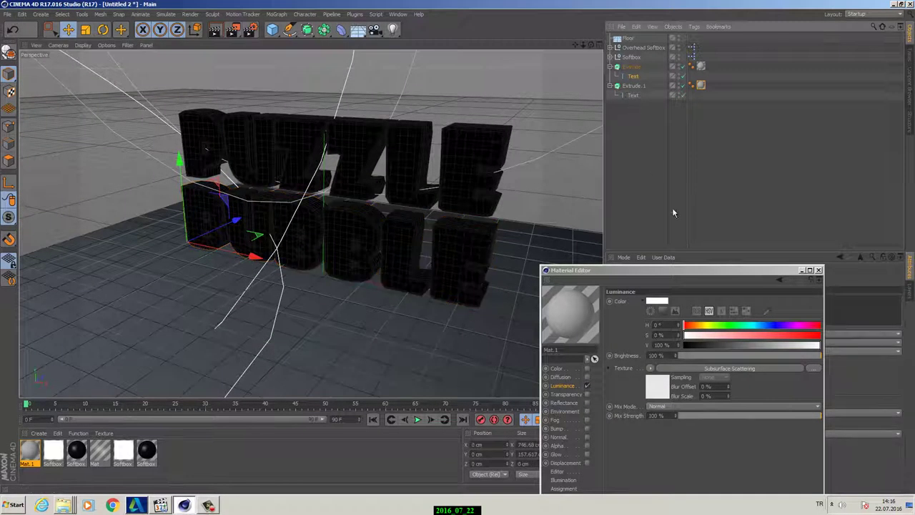
pyautogui.moveTo(679, 277); pyautogui.dragTo(355, 308)
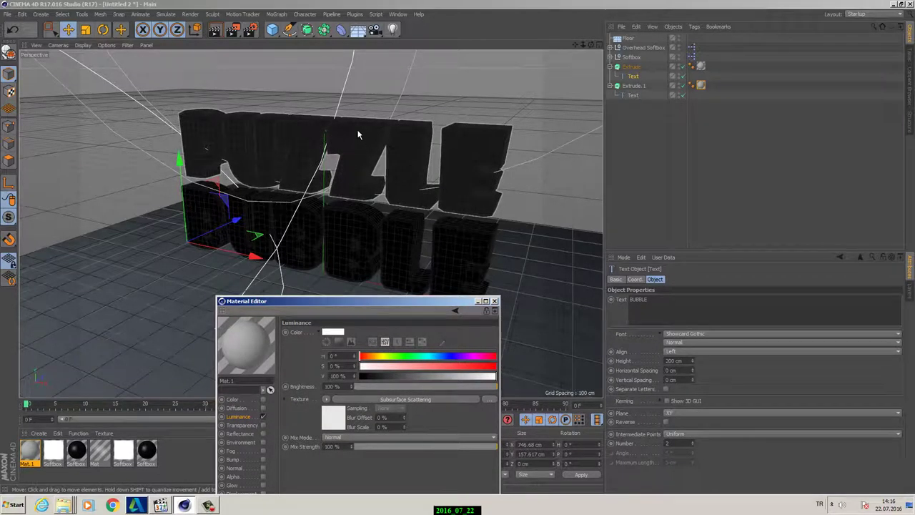
pyautogui.click(417, 145)
pyautogui.keyDown('alt'); pyautogui.moveTo(547, 191); pyautogui.dragTo(497, 198, button='right'); pyautogui.keyUp('alt')
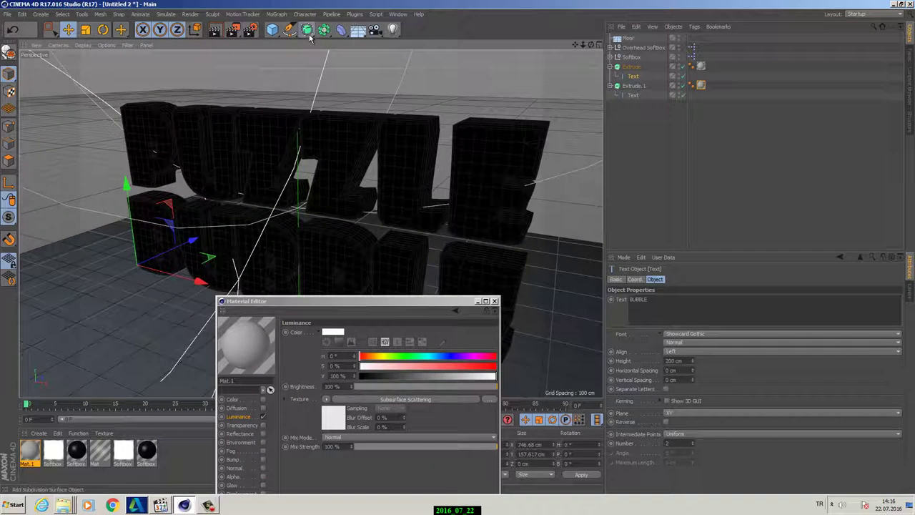
pyautogui.click(307, 29)
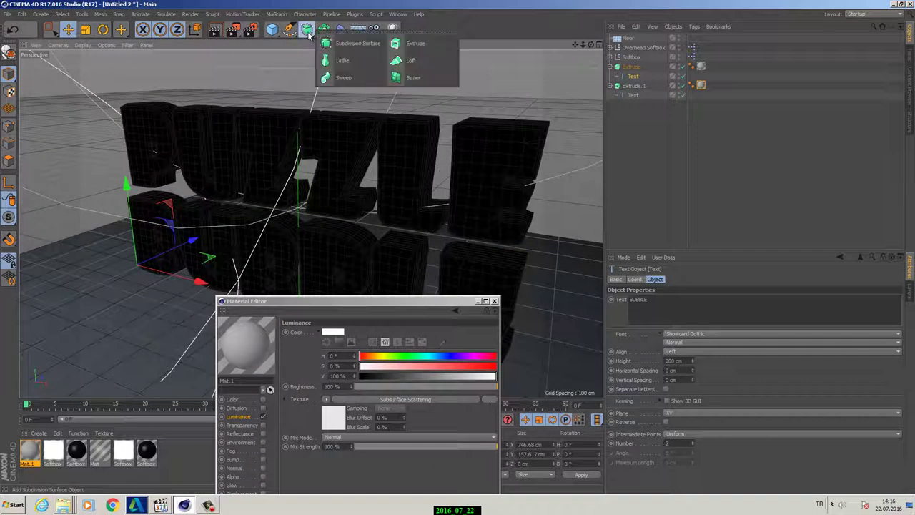
pyautogui.click(358, 43)
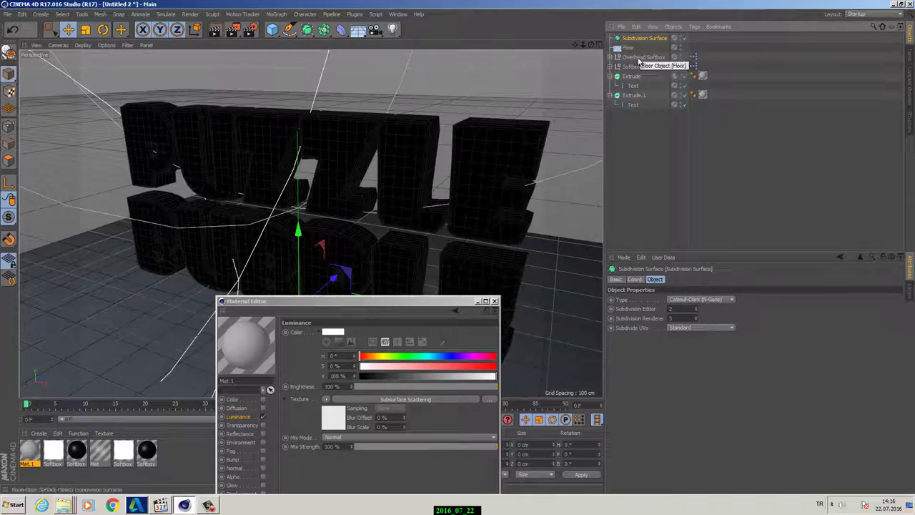
pyautogui.moveTo(632, 81); pyautogui.dragTo(647, 41)
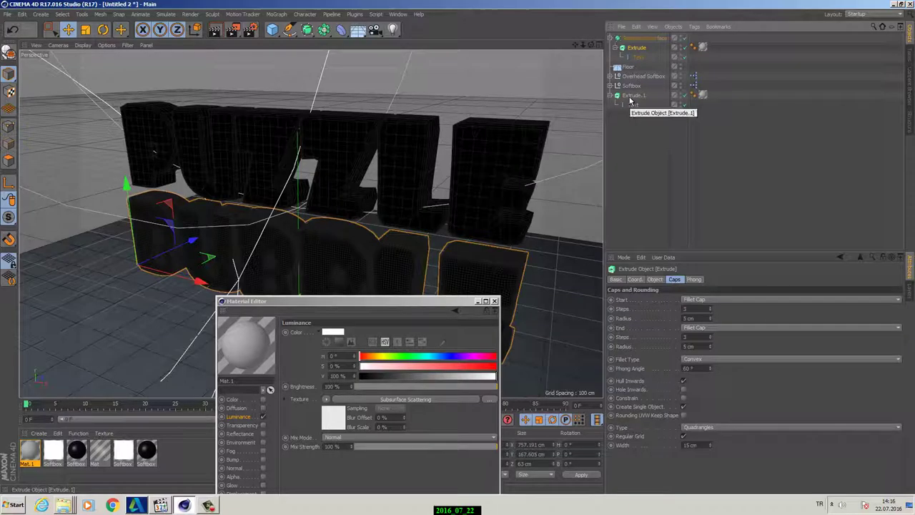
# - Nest the PUZZLE text's Extrude.1 inside a second, separate Subdivision Surface and collapse both hierarchies
pyautogui.moveTo(632, 95); pyautogui.dragTo(632, 45)
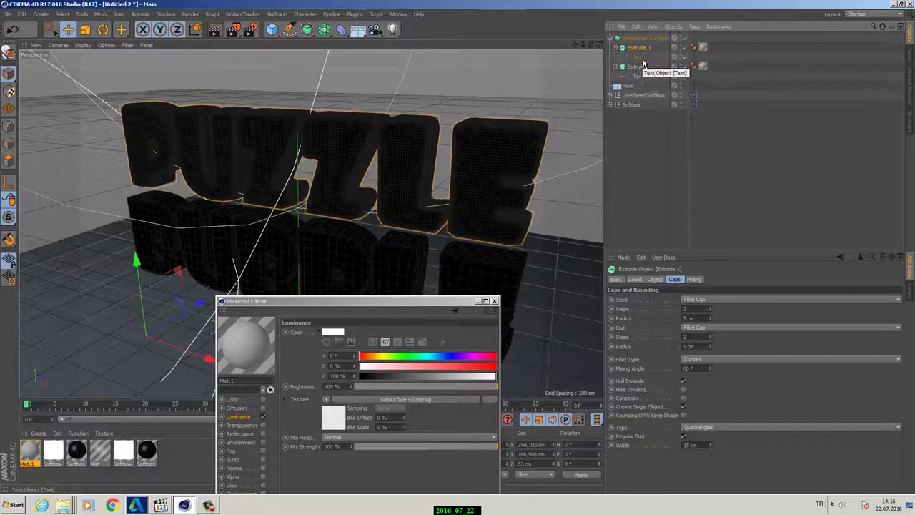
pyautogui.hotkey('ctrl', 'z')
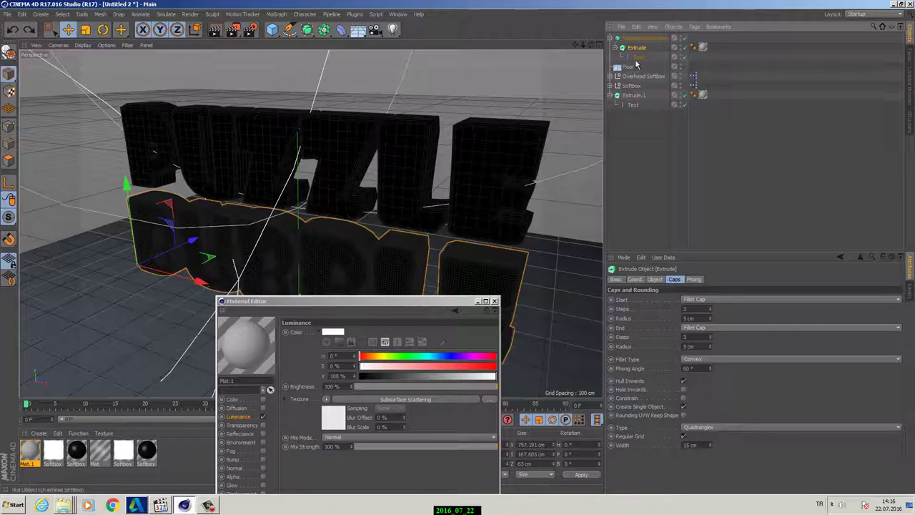
pyautogui.click(307, 31)
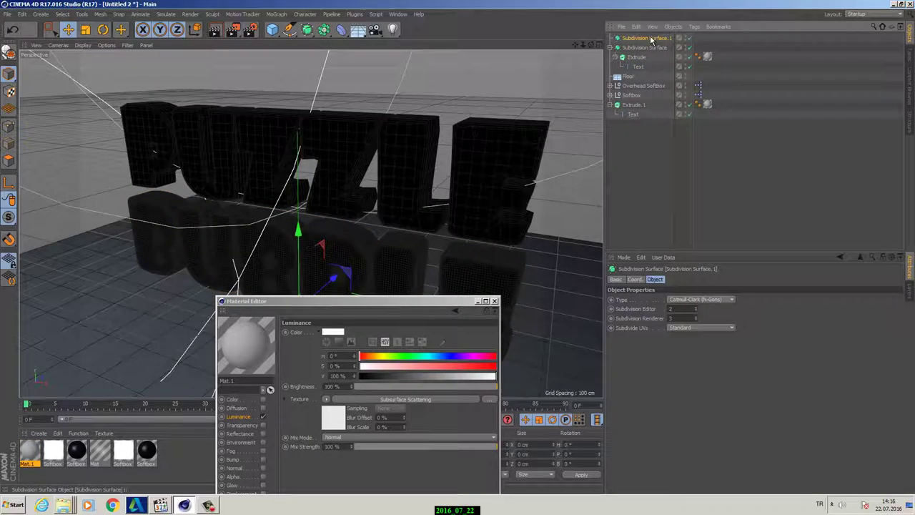
pyautogui.moveTo(637, 110); pyautogui.dragTo(642, 39)
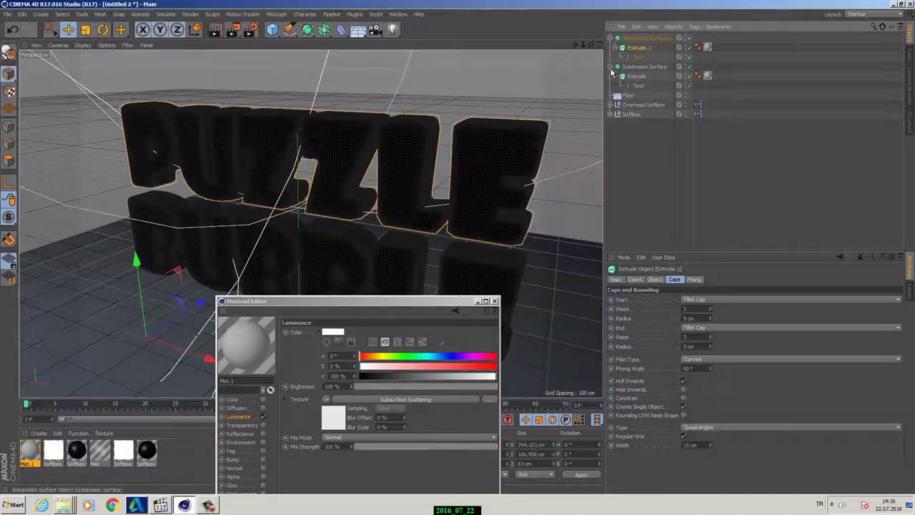
pyautogui.click(610, 67)
pyautogui.click(610, 38)
pyautogui.click(642, 39)
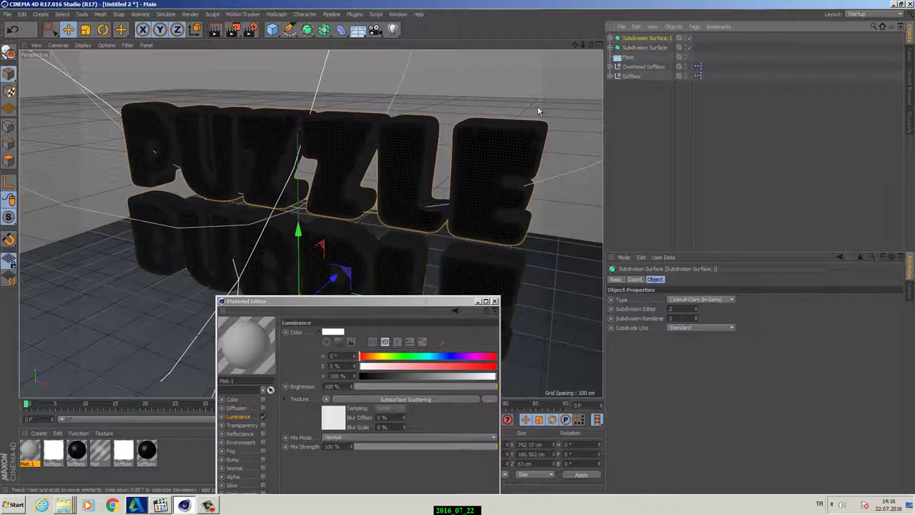
# - Render an angled test view of the smoothed PUZZLE BUBBLE text in the Picture Viewer
pyautogui.moveTo(429, 302); pyautogui.dragTo(726, 333)
pyautogui.keyDown('alt'); pyautogui.moveTo(493, 232); pyautogui.dragTo(412, 195); pyautogui.keyUp('alt')
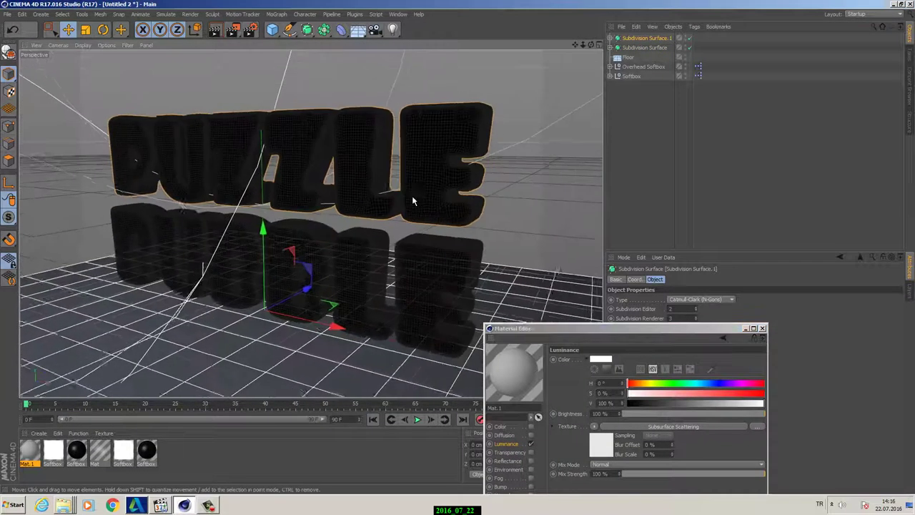
pyautogui.click(233, 30)
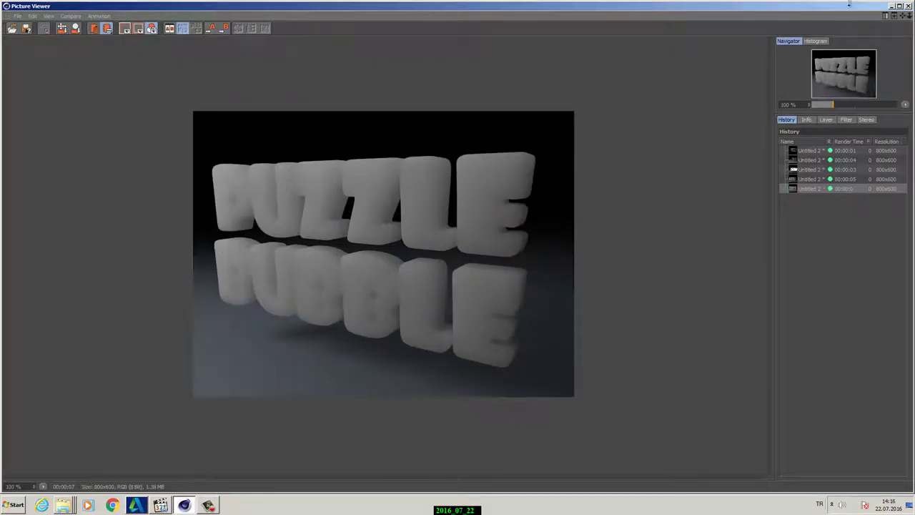
pyautogui.click(909, 6)
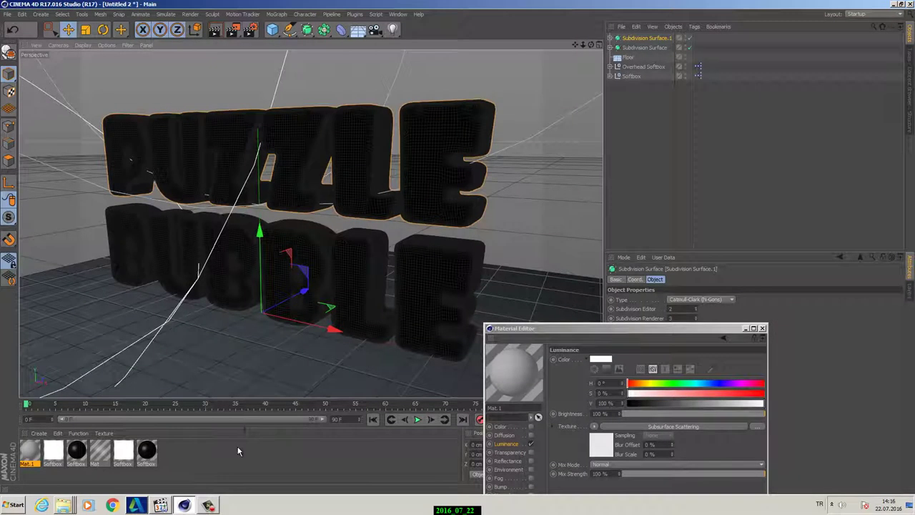
# - Create a new default material and apply it to the Floor object
pyautogui.moveTo(620, 329); pyautogui.dragTo(427, 450)
pyautogui.moveTo(27, 455); pyautogui.dragTo(632, 62)
pyautogui.click(632, 62)
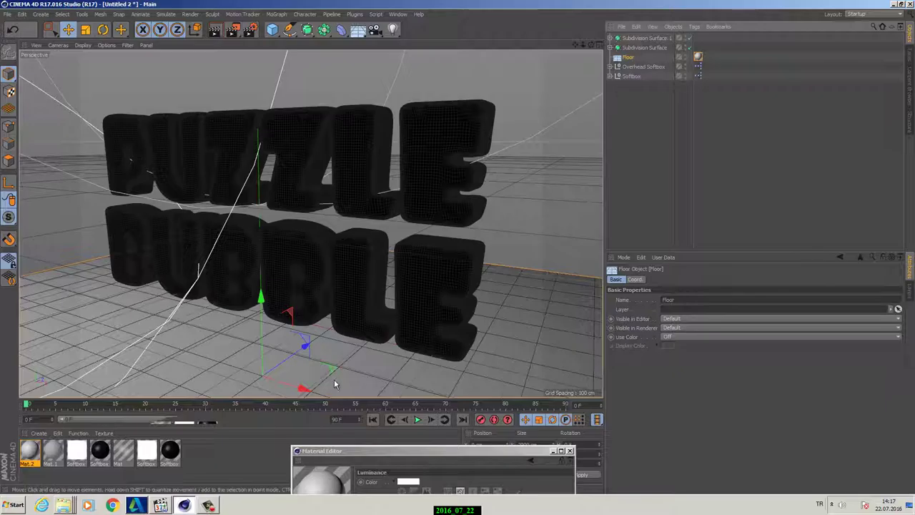
pyautogui.keyDown('alt'); pyautogui.moveTo(334, 384); pyautogui.dragTo(540, 134); pyautogui.keyUp('alt')
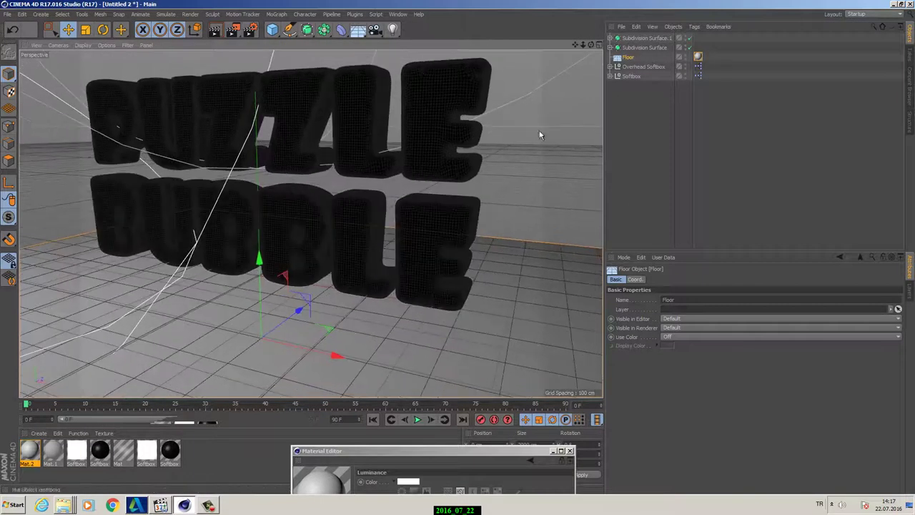
# - Turn off the Reflectance channel of the floor's material, Mat.2, and render a test image in the Picture Viewer
pyautogui.doubleClick(37, 455)
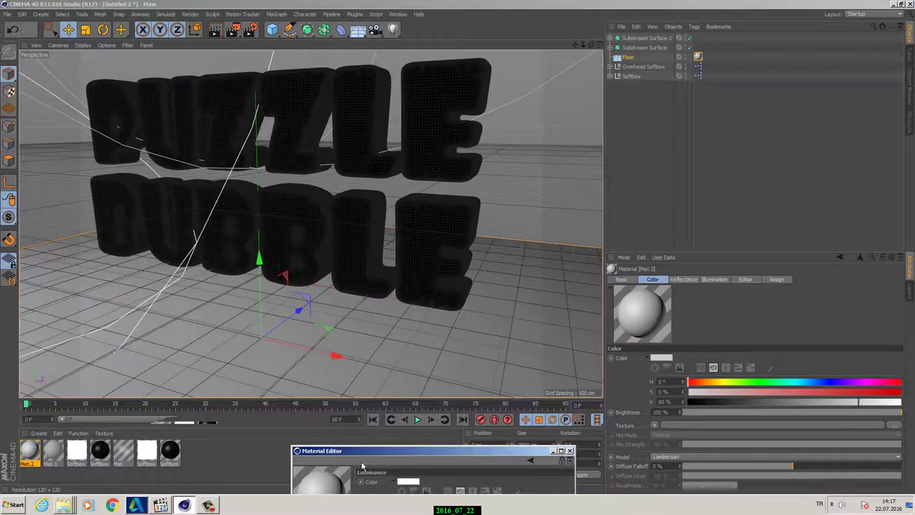
pyautogui.moveTo(380, 451); pyautogui.dragTo(545, 158)
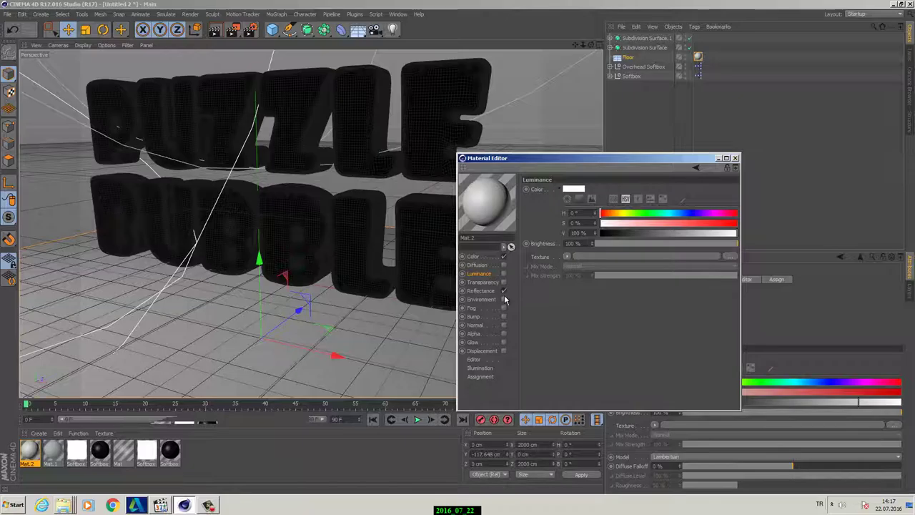
pyautogui.click(477, 257)
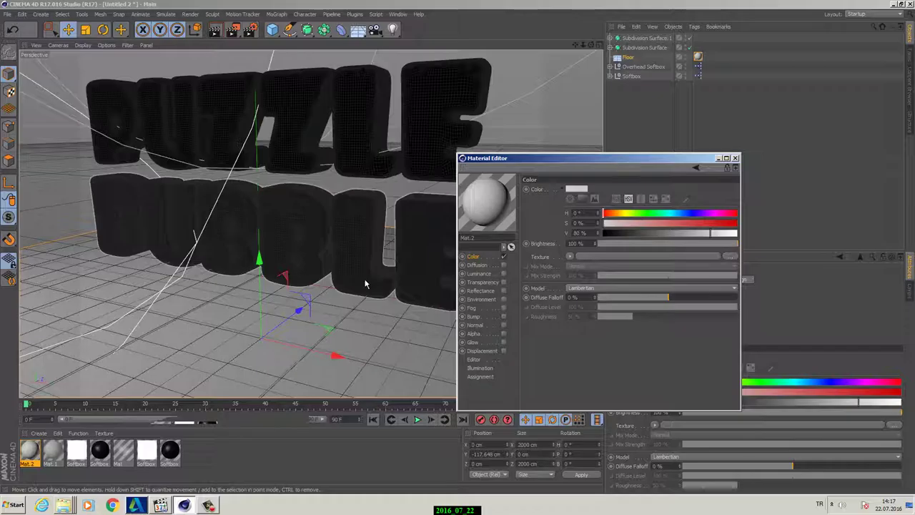
pyautogui.click(236, 32)
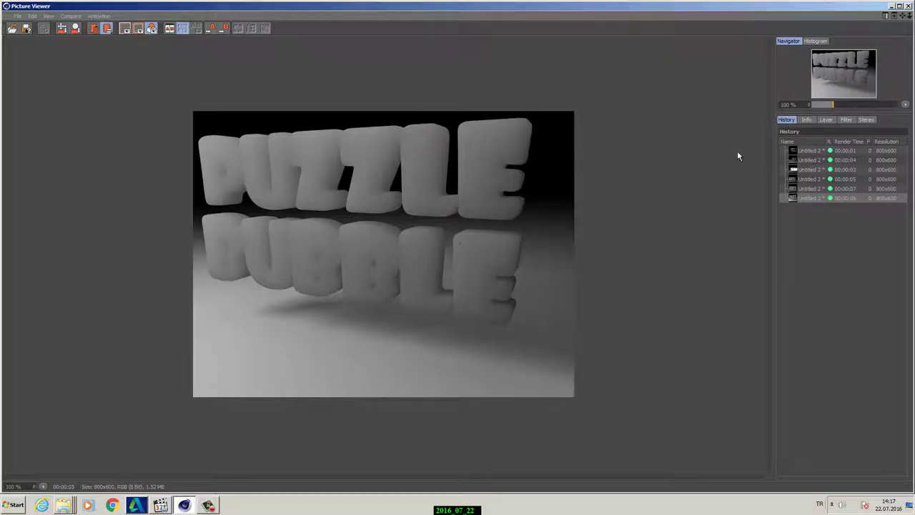
pyautogui.click(911, 6)
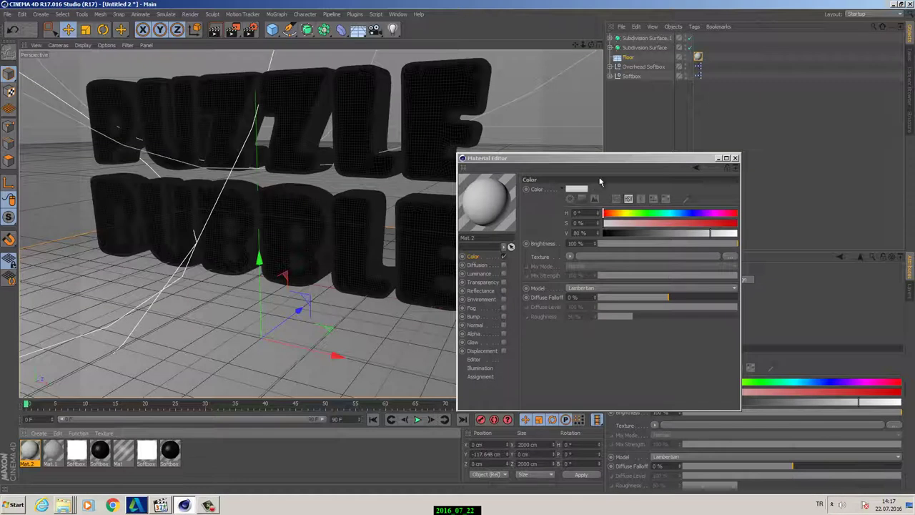
# - Load a Gradient as the Color texture of Mat.2 and render a wider test view of the floor and text
pyautogui.moveTo(670, 158); pyautogui.dragTo(800, 155)
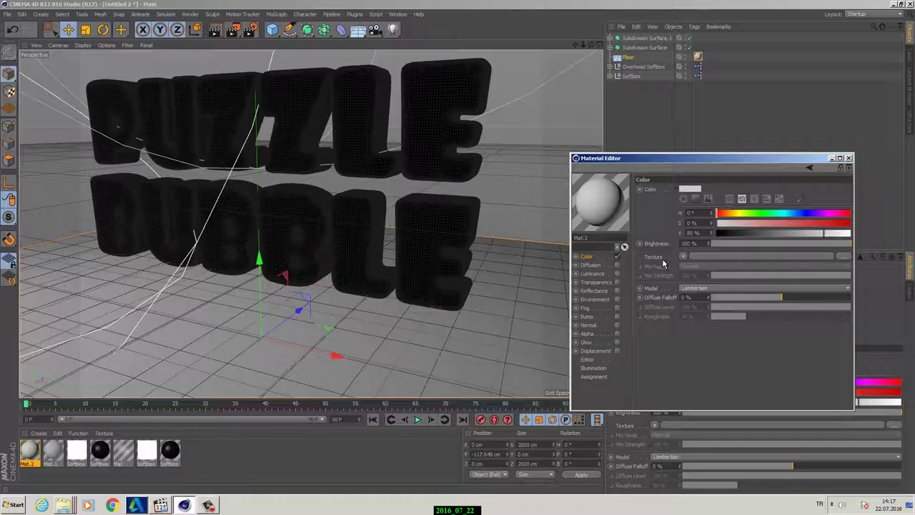
pyautogui.click(683, 258)
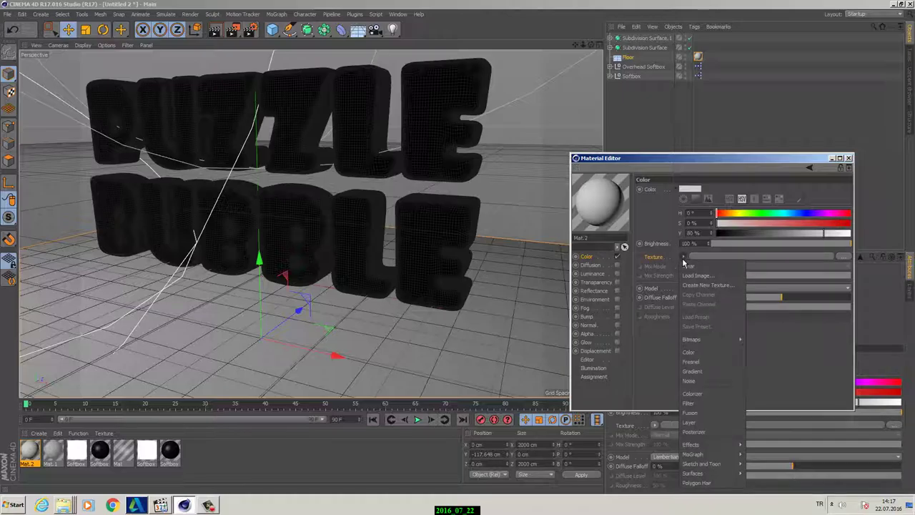
pyautogui.click(693, 372)
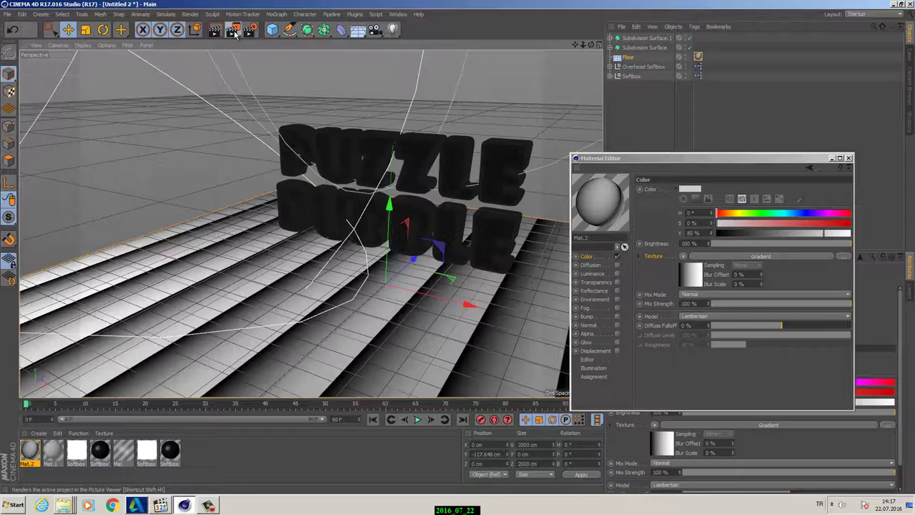
pyautogui.hotkey('shift', 'r')
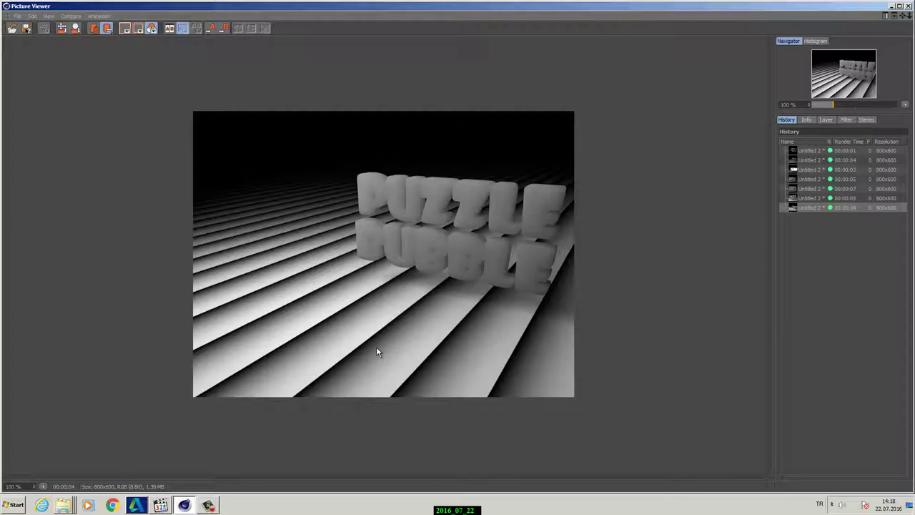
pyautogui.click(908, 6)
# - Select the floor's texture tag and keep its Projection set to Flat
pyautogui.keyDown('alt'); pyautogui.moveTo(364, 272); pyautogui.dragTo(583, 199); pyautogui.keyUp('alt')
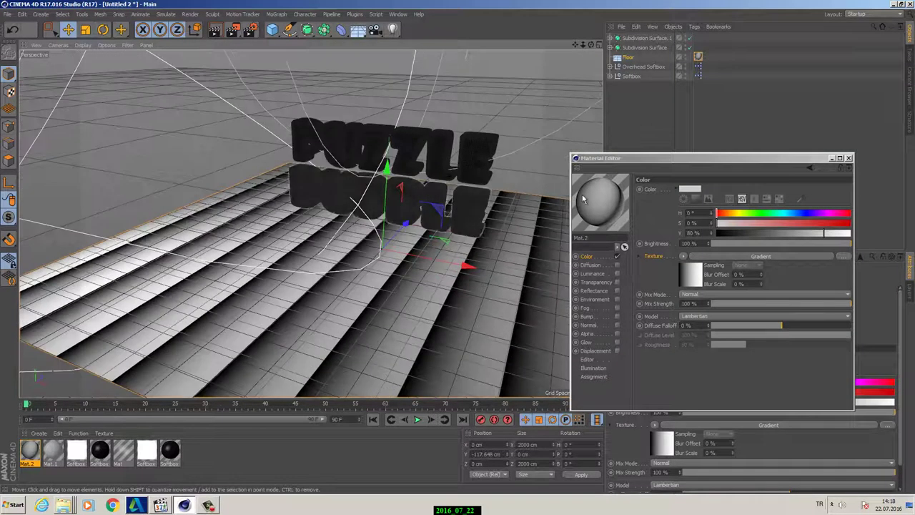
pyautogui.moveTo(608, 158); pyautogui.dragTo(601, 345)
pyautogui.keyDown('alt'); pyautogui.moveTo(422, 208); pyautogui.dragTo(387, 238); pyautogui.keyUp('alt')
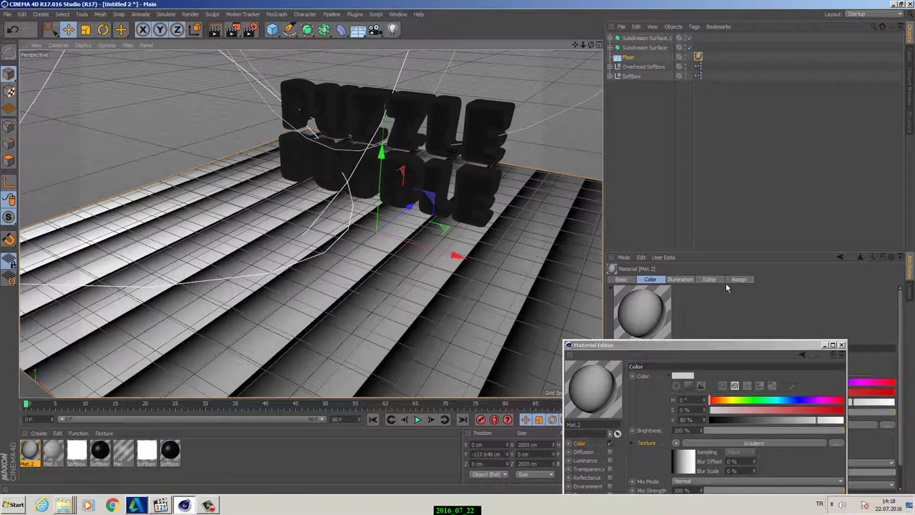
pyautogui.moveTo(693, 351); pyautogui.dragTo(426, 309)
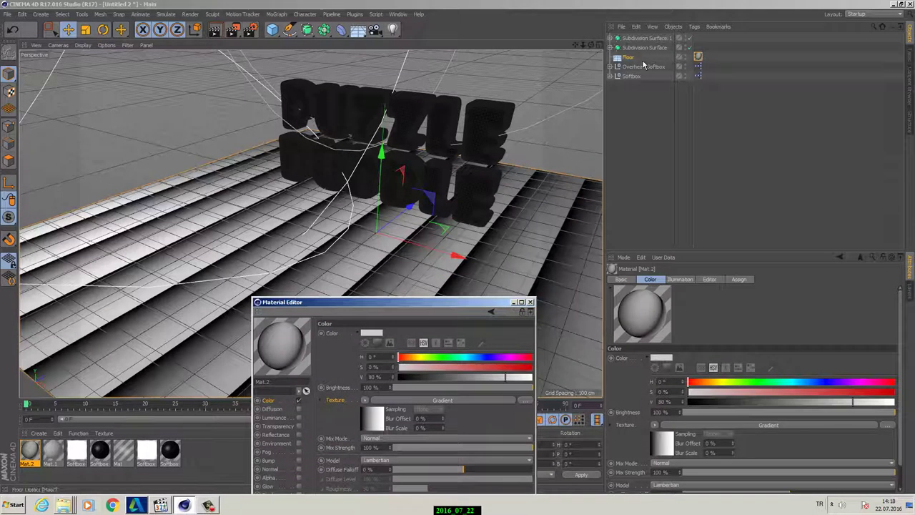
pyautogui.click(698, 57)
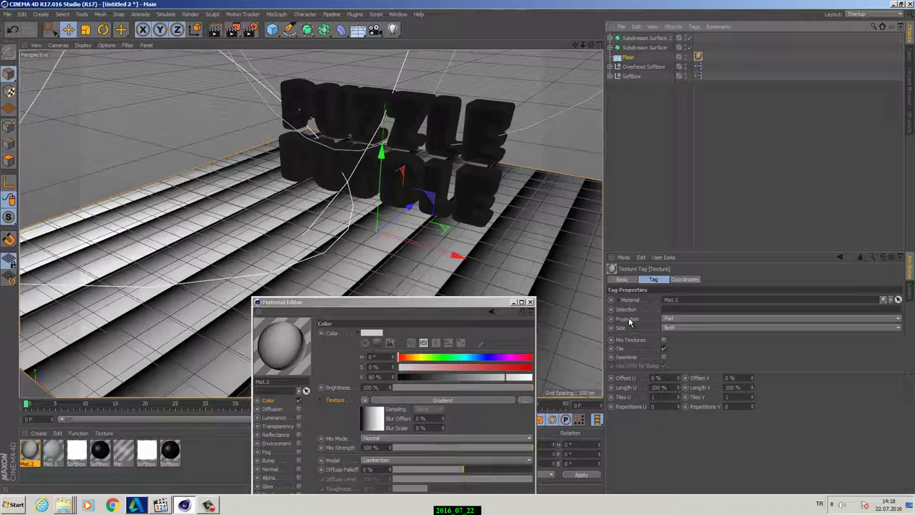
pyautogui.click(672, 318)
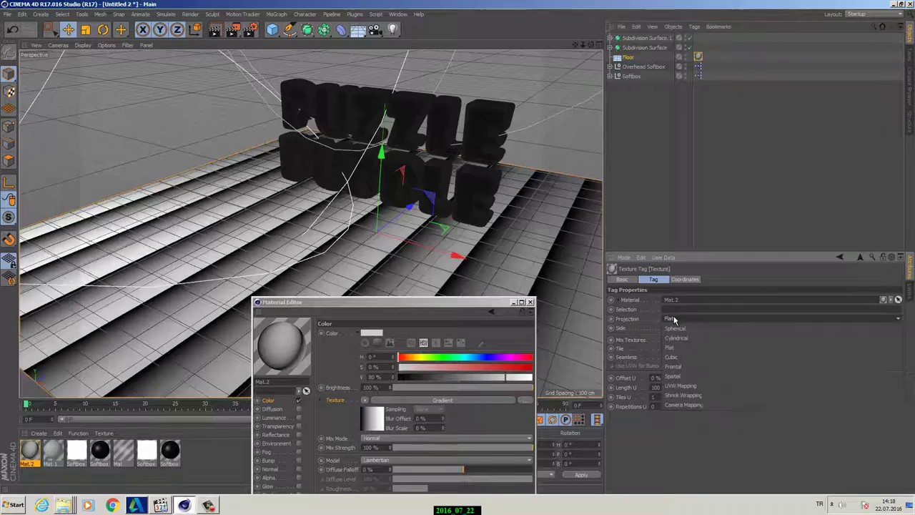
pyautogui.click(673, 319)
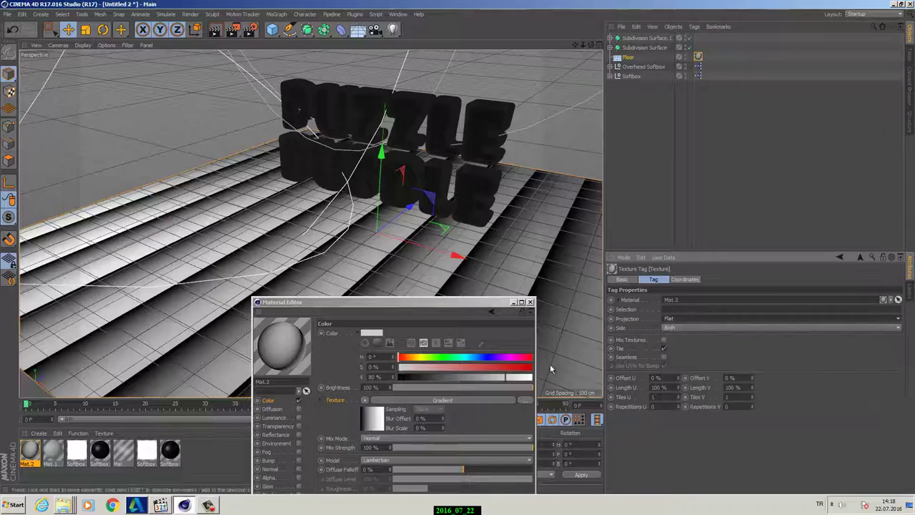
# - Enable Texture mode and axis modification for the floor's Mat.2 texture projection
pyautogui.moveTo(440, 303); pyautogui.dragTo(756, 454)
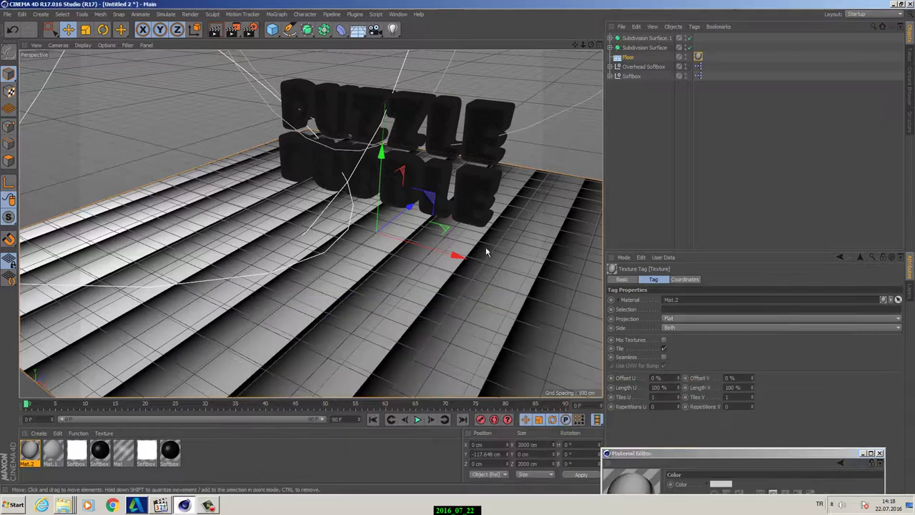
pyautogui.keyDown('alt'); pyautogui.moveTo(485, 247); pyautogui.dragTo(422, 247, button='right'); pyautogui.keyUp('alt')
pyautogui.keyDown('alt'); pyautogui.moveTo(421, 248); pyautogui.dragTo(410, 292); pyautogui.keyUp('alt')
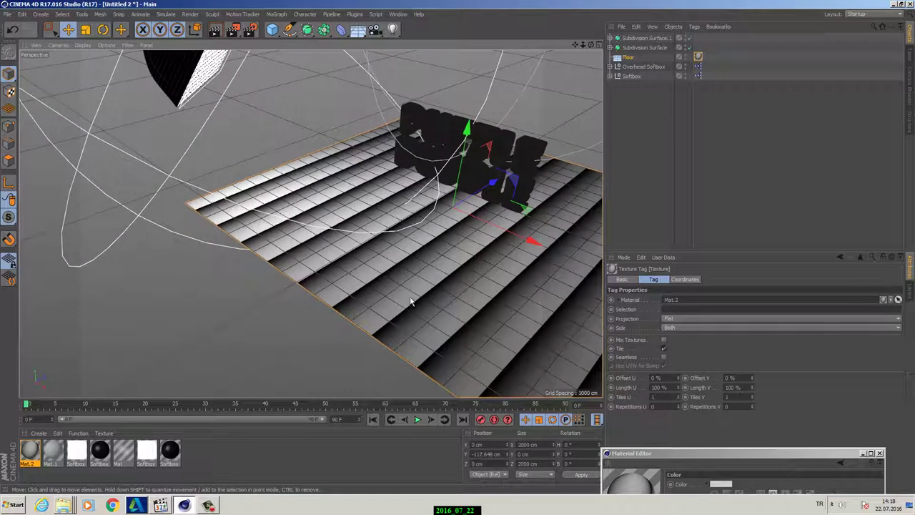
pyautogui.keyDown('alt'); pyautogui.moveTo(131, 163); pyautogui.dragTo(67, 162); pyautogui.keyUp('alt')
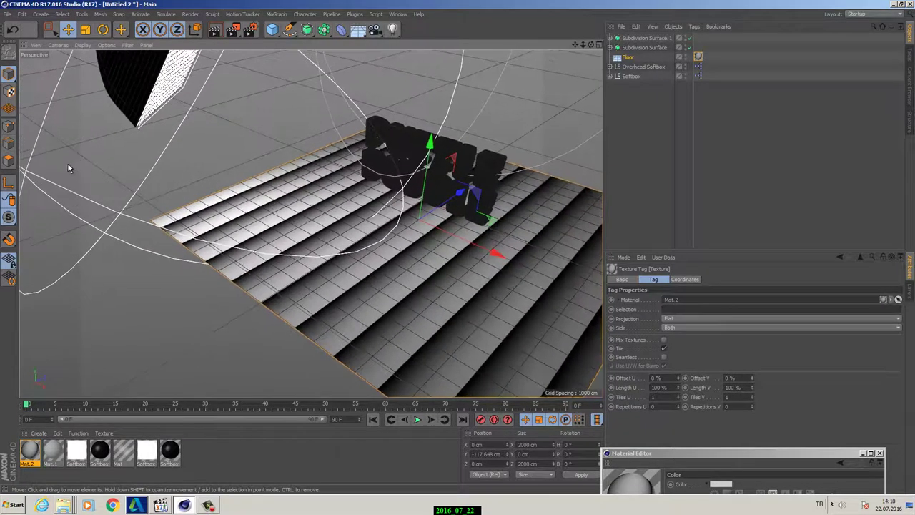
pyautogui.click(9, 92)
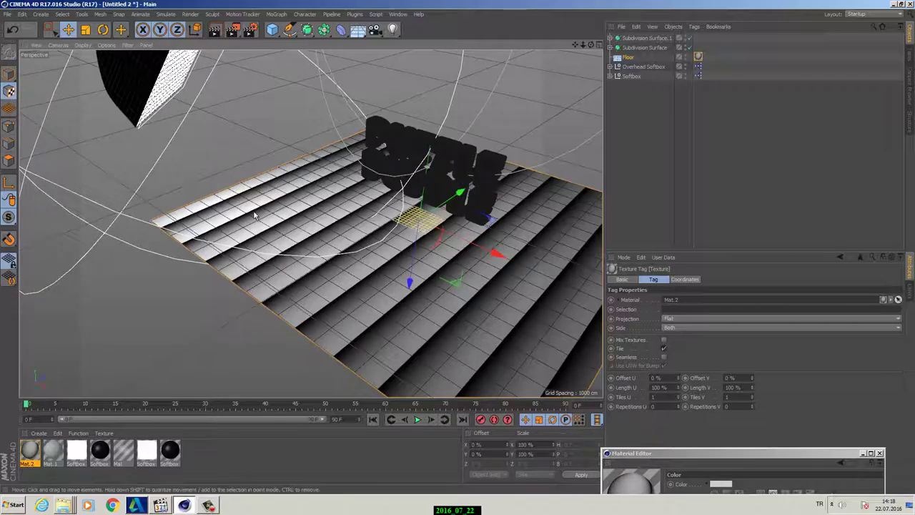
pyautogui.click(9, 185)
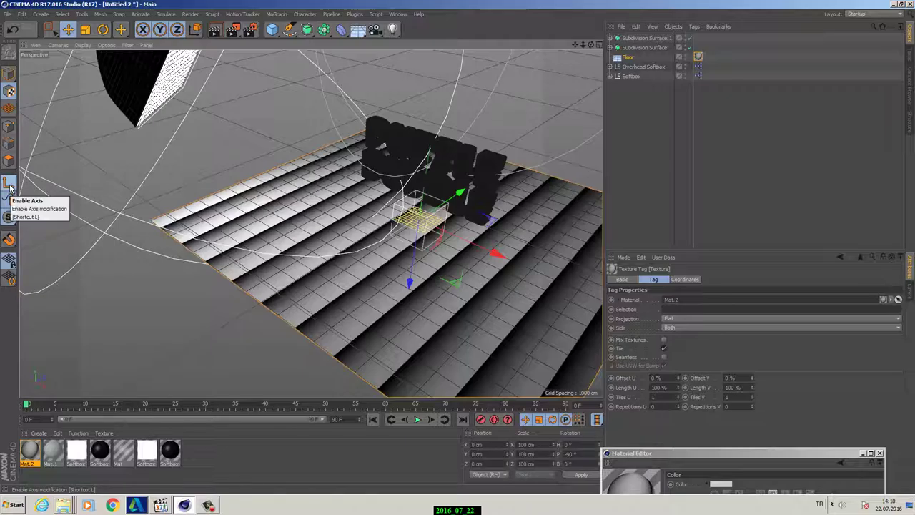
pyautogui.scroll(3, 430, 218)
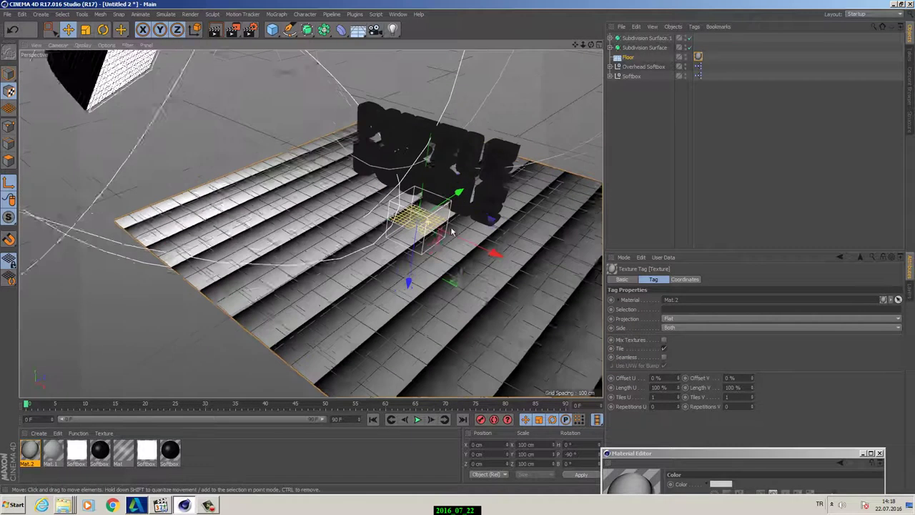
# - Scale the floor's texture projection uniformly to about 2542 cm
pyautogui.click(85, 30)
pyautogui.moveTo(457, 254); pyautogui.dragTo(501, 253)
pyautogui.moveTo(272, 172); pyautogui.dragTo(543, 273)
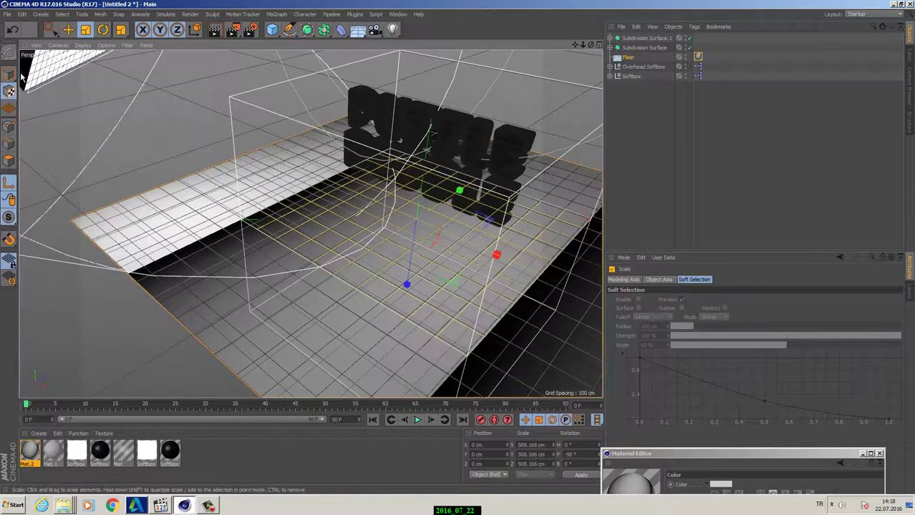
pyautogui.moveTo(281, 130); pyautogui.dragTo(126, 132)
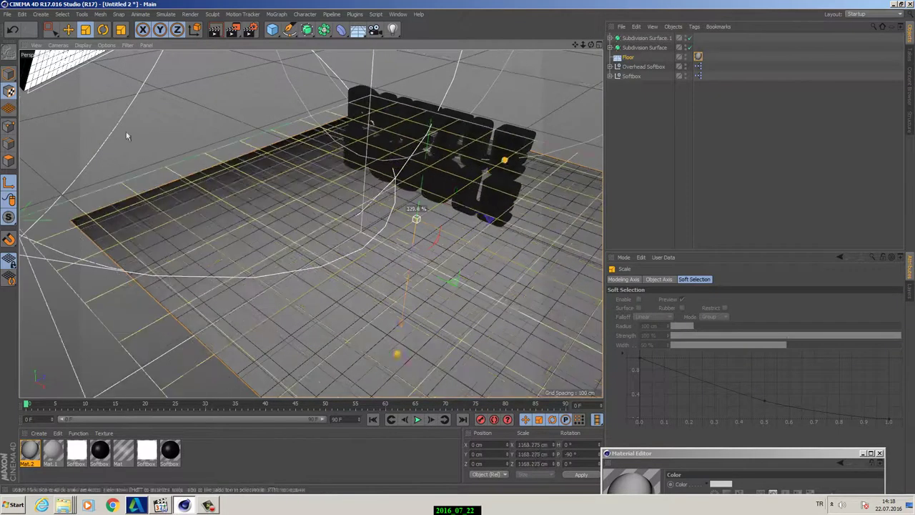
pyautogui.moveTo(256, 98); pyautogui.dragTo(460, 252)
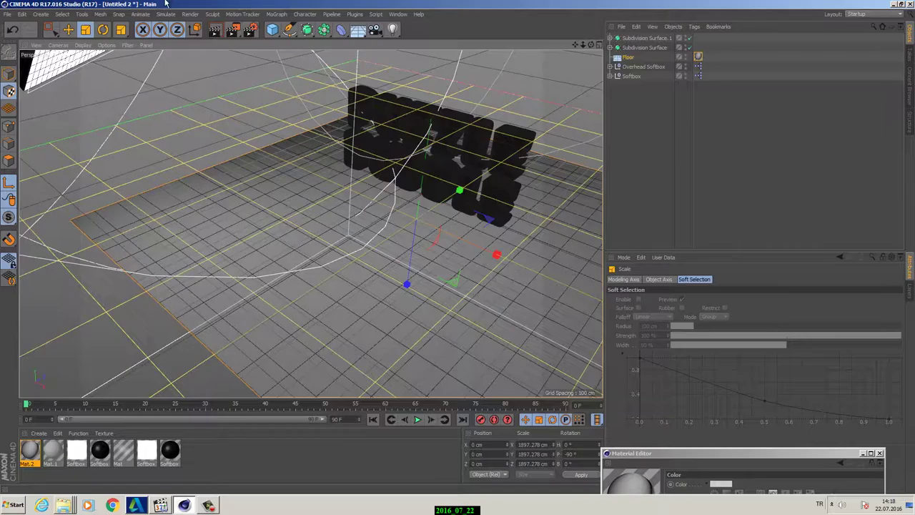
pyautogui.moveTo(213, 123); pyautogui.dragTo(505, 259)
pyautogui.keyDown('alt'); pyautogui.moveTo(422, 227); pyautogui.dragTo(343, 229, button='right'); pyautogui.keyUp('alt')
pyautogui.keyDown('alt'); pyautogui.moveTo(343, 229); pyautogui.dragTo(353, 207); pyautogui.keyUp('alt')
pyautogui.keyDown('alt'); pyautogui.moveTo(353, 206); pyautogui.dragTo(434, 207, button='right'); pyautogui.keyUp('alt')
pyautogui.keyDown('alt'); pyautogui.moveTo(433, 206); pyautogui.dragTo(421, 216); pyautogui.keyUp('alt')
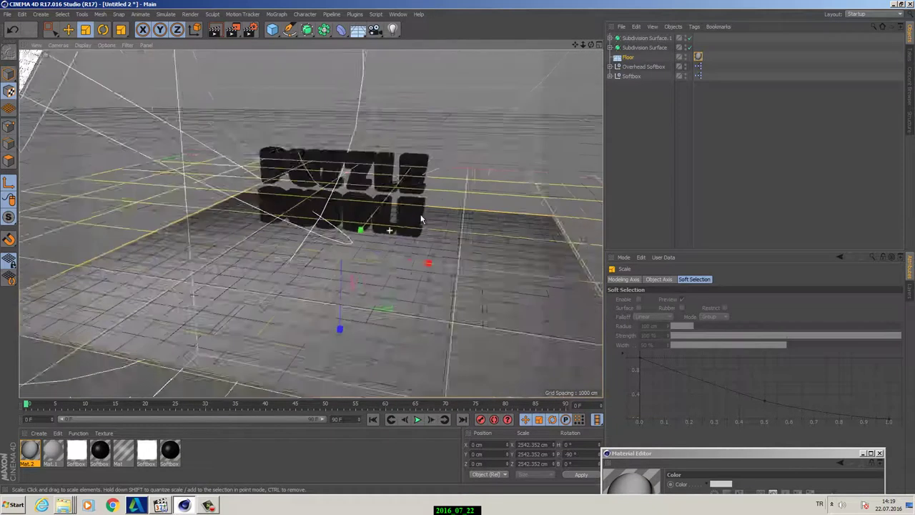
pyautogui.keyDown('alt'); pyautogui.moveTo(421, 216); pyautogui.dragTo(472, 261, button='right'); pyautogui.keyUp('alt')
pyautogui.keyDown('alt'); pyautogui.moveTo(470, 261); pyautogui.dragTo(493, 268); pyautogui.keyUp('alt')
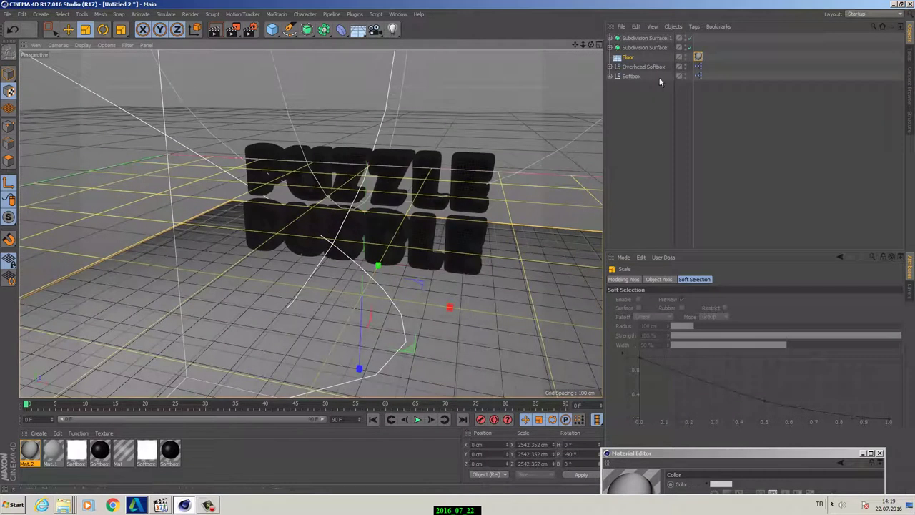
# - Open the Gradient shader in Mat.2's Color channel and set its type to 2D - Circular
pyautogui.click(698, 57)
pyautogui.doubleClick(32, 452)
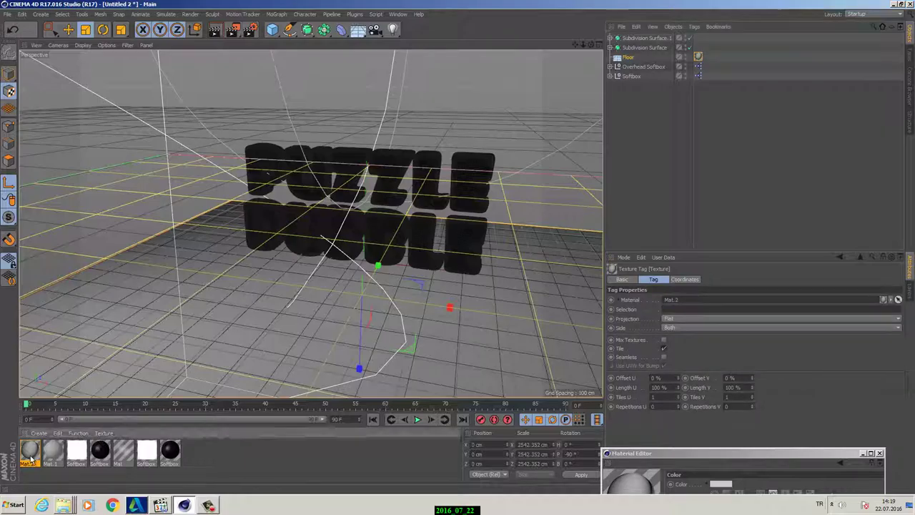
pyautogui.moveTo(665, 454); pyautogui.dragTo(525, 189)
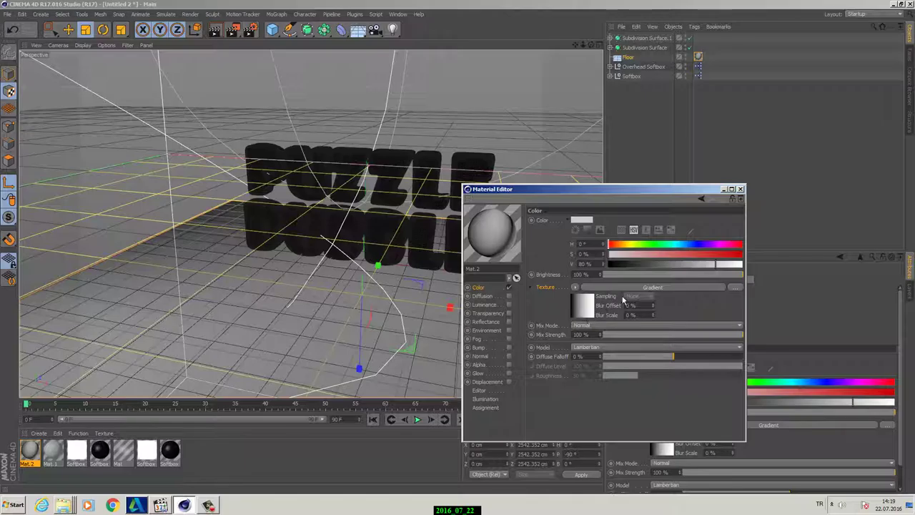
pyautogui.click(582, 312)
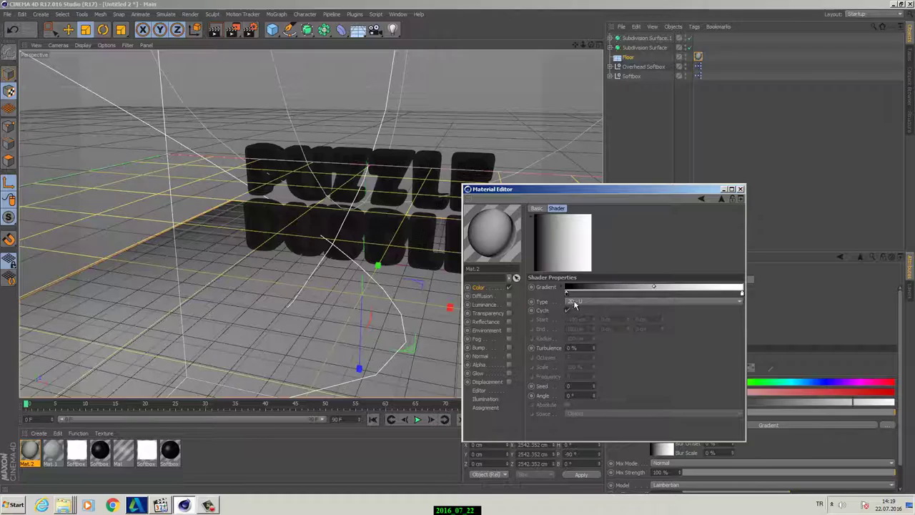
pyautogui.click(584, 303)
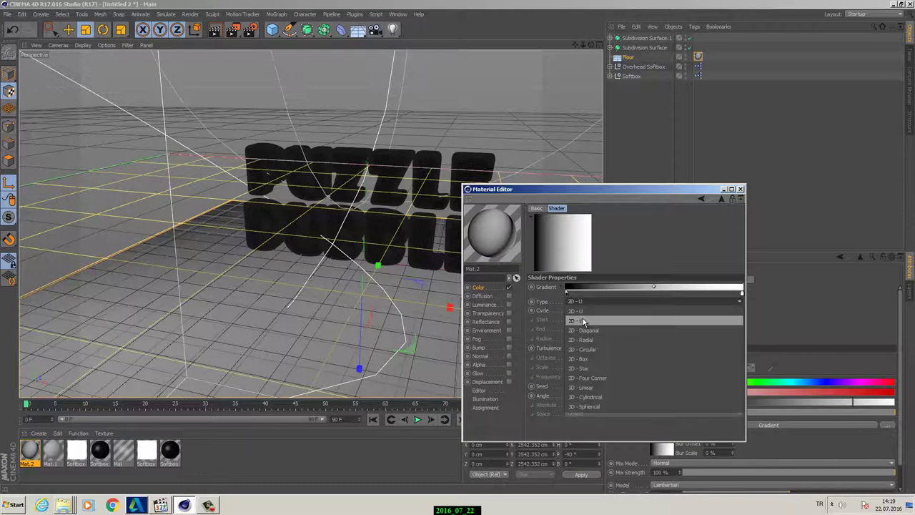
pyautogui.click(577, 318)
pyautogui.click(599, 302)
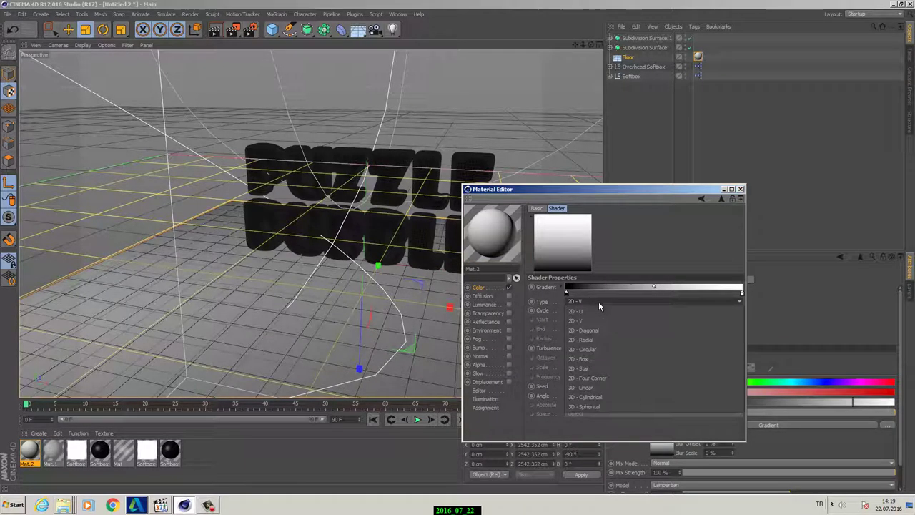
pyautogui.click(600, 351)
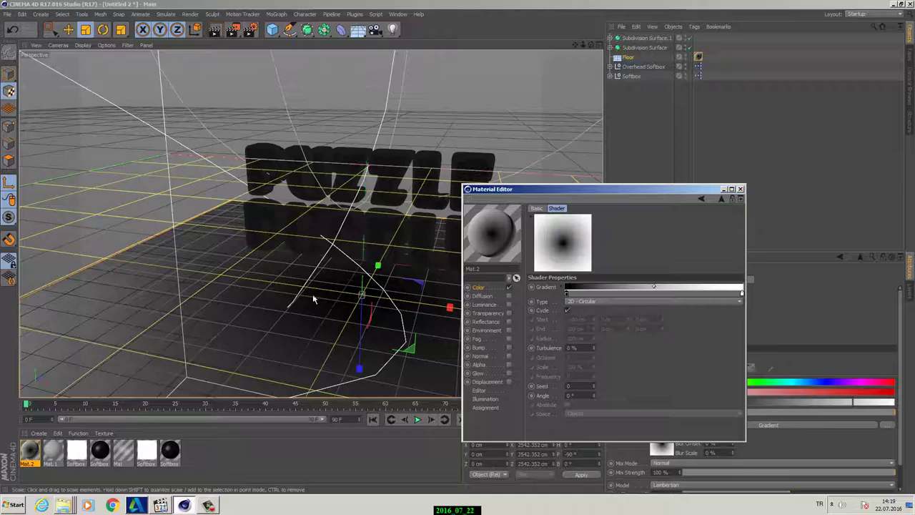
# - Color the circular gradient dark red at its start knot and black at its end knot
pyautogui.doubleClick(566, 294)
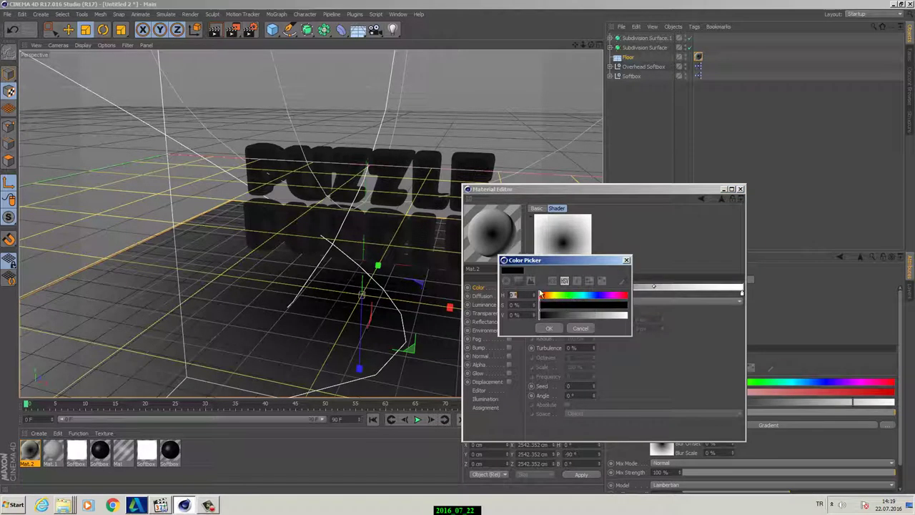
pyautogui.click(519, 280)
pyautogui.click(609, 302)
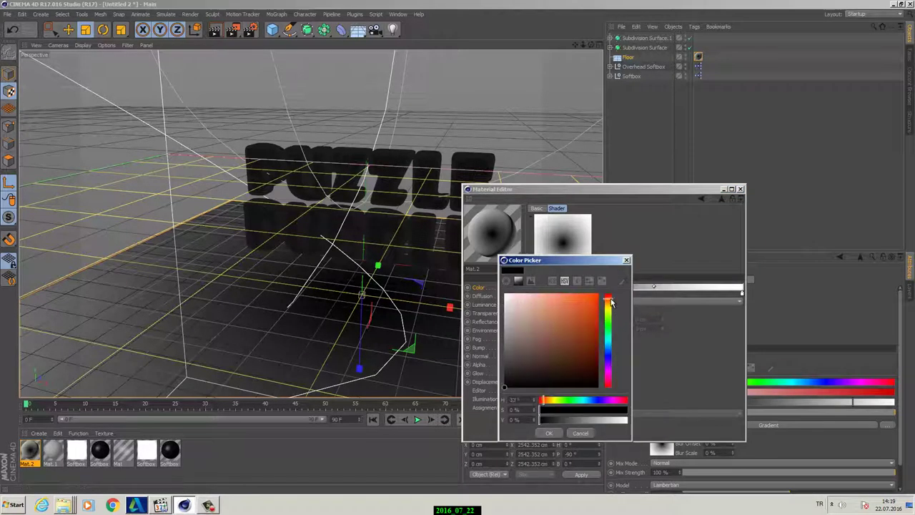
pyautogui.click(609, 298)
pyautogui.moveTo(594, 301)
pyautogui.mouseDown()
pyautogui.moveTo(576, 333)
pyautogui.moveTo(601, 292)
pyautogui.moveTo(609, 295)
pyautogui.moveTo(608, 334)
pyautogui.moveTo(608, 325)
pyautogui.mouseUp()
pyautogui.click(557, 434)
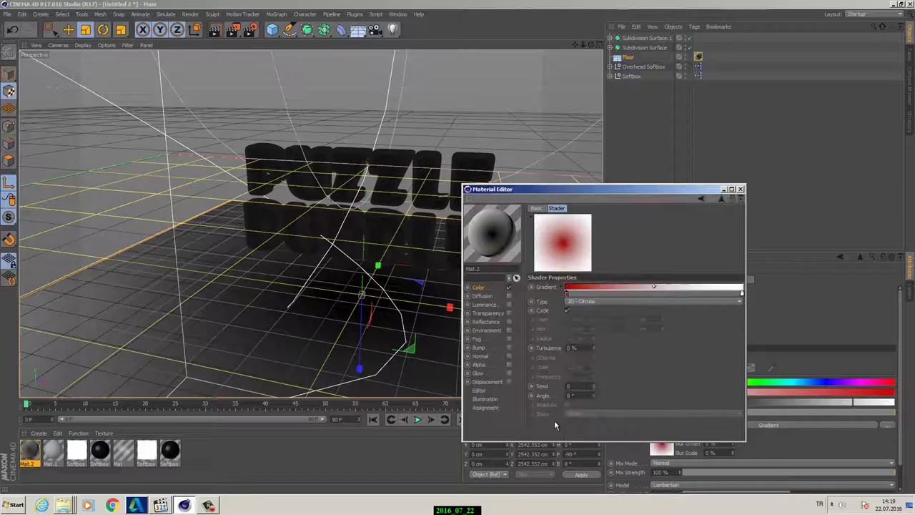
pyautogui.doubleClick(742, 294)
pyautogui.click(726, 326)
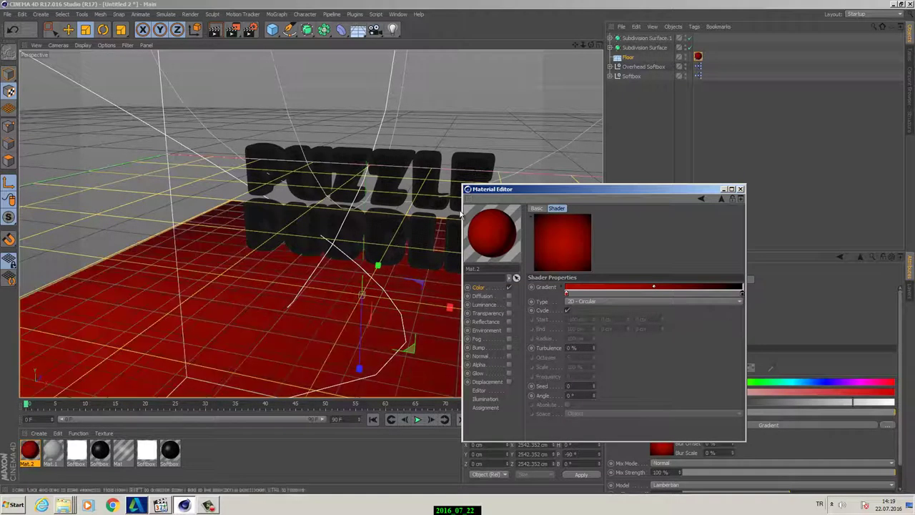
# - Render the text on the red gradient floor in the Picture Viewer, and close the viewer after checking it
pyautogui.moveTo(573, 188); pyautogui.dragTo(742, 241)
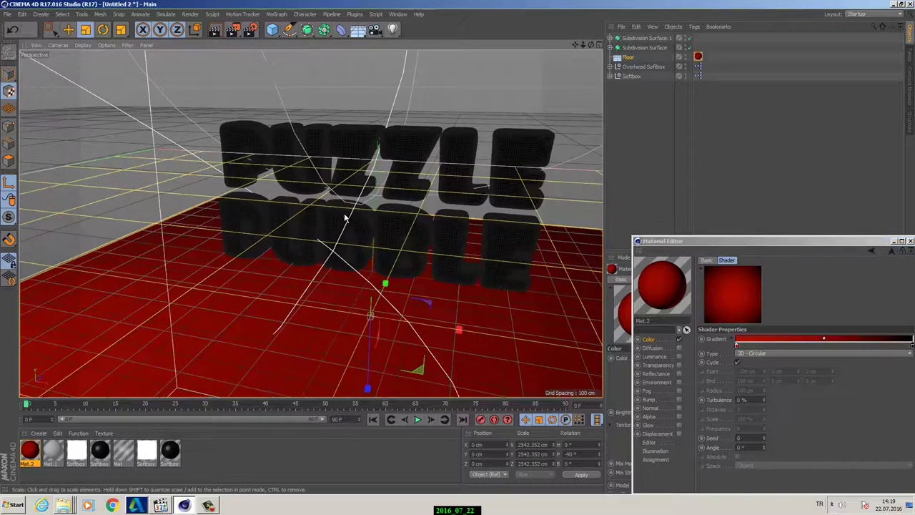
pyautogui.click(232, 29)
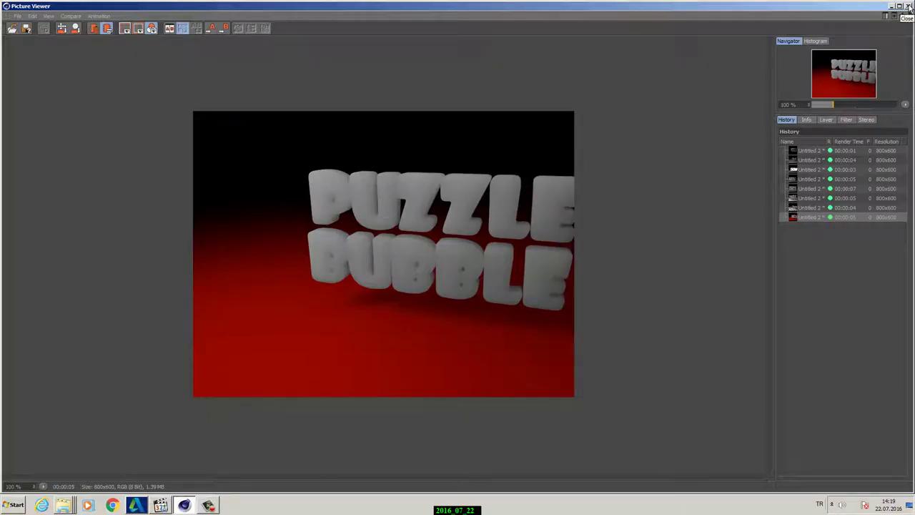
pyautogui.click(909, 6)
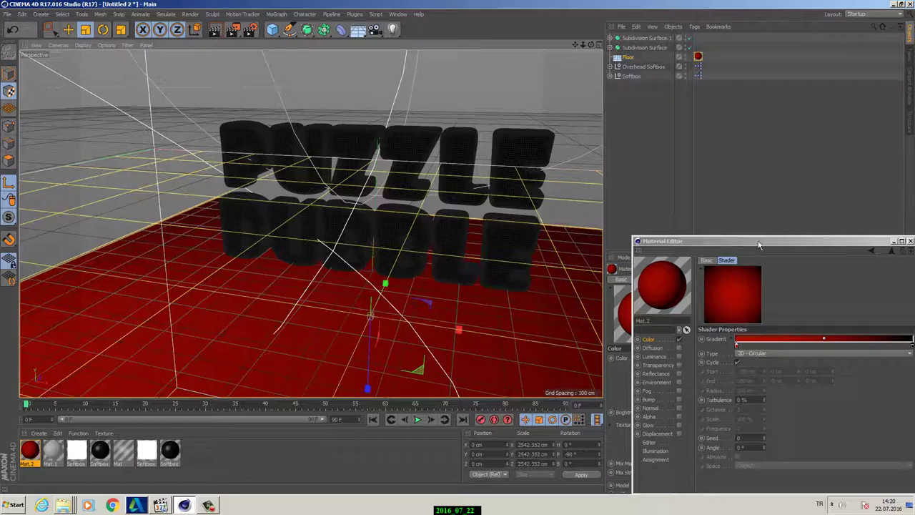
# - Darken the red start knot of the floor's gradient by lowering its brightness value
pyautogui.doubleClick(737, 346)
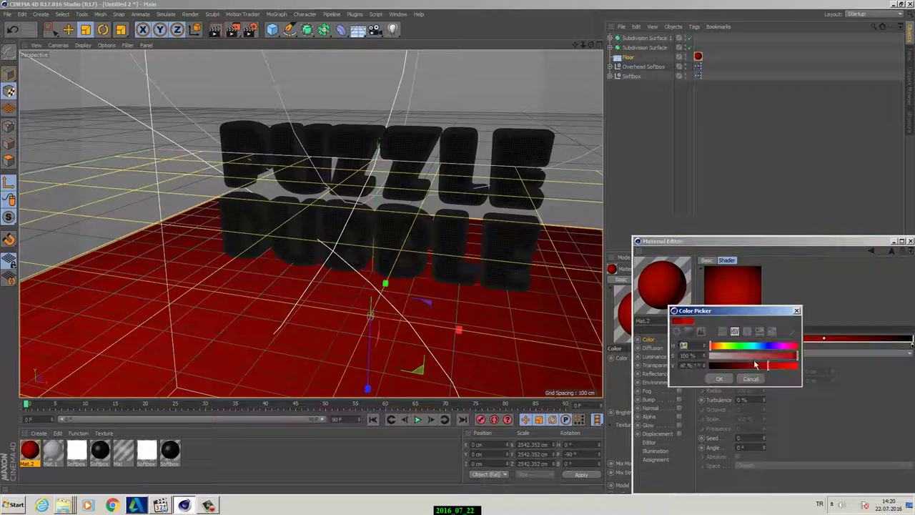
pyautogui.moveTo(763, 364); pyautogui.dragTo(747, 366)
pyautogui.click(728, 380)
pyautogui.keyDown('alt'); pyautogui.moveTo(411, 251); pyautogui.dragTo(368, 221, button='middle'); pyautogui.keyUp('alt')
# - Open the Subsurface Scattering shader in Mat.1's Luminance channel and review its preset, color and path length settings
pyautogui.click(52, 449)
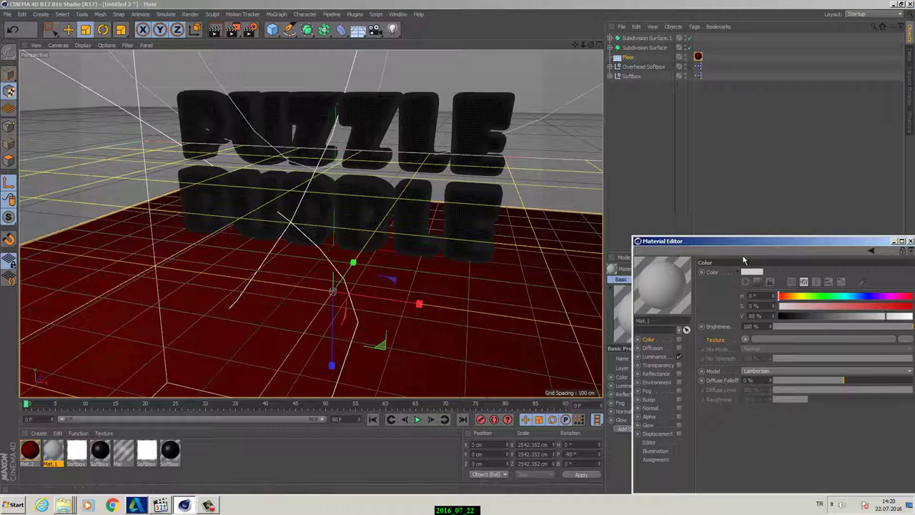
pyautogui.moveTo(748, 242); pyautogui.dragTo(519, 180)
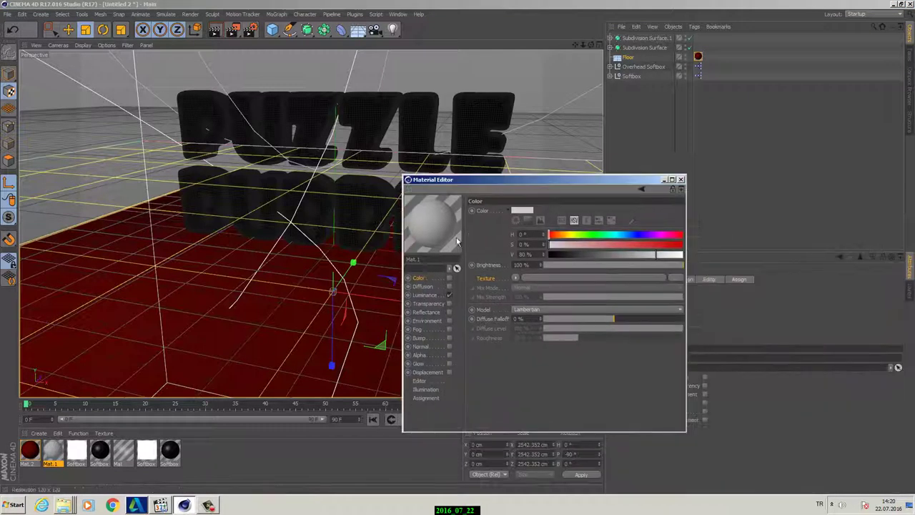
pyautogui.click(425, 297)
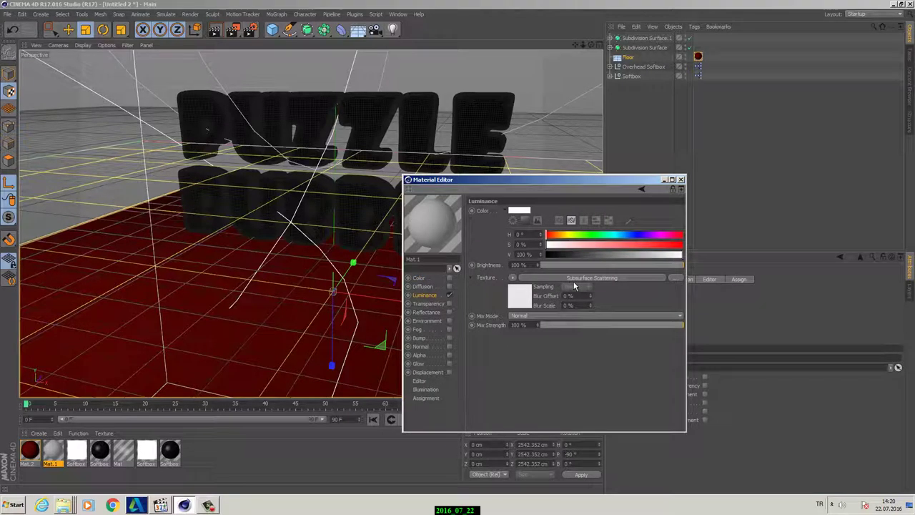
pyautogui.click(615, 278)
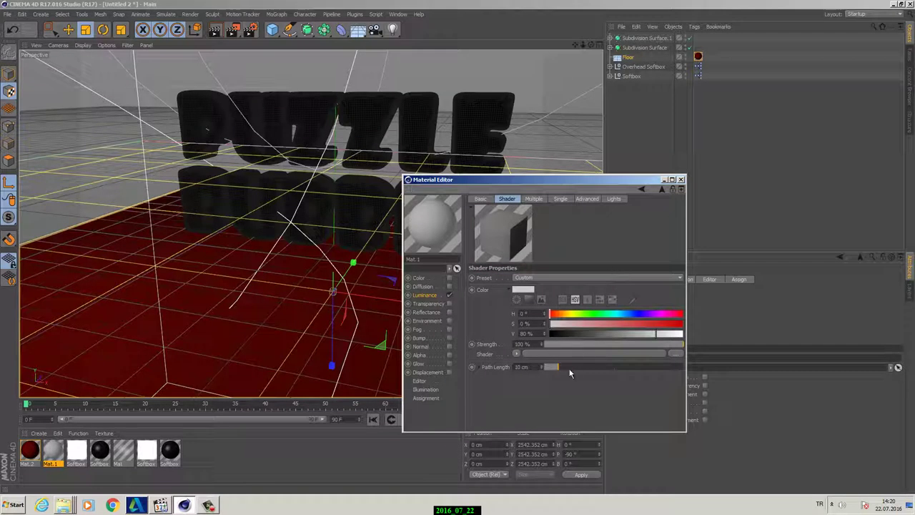
pyautogui.click(661, 191)
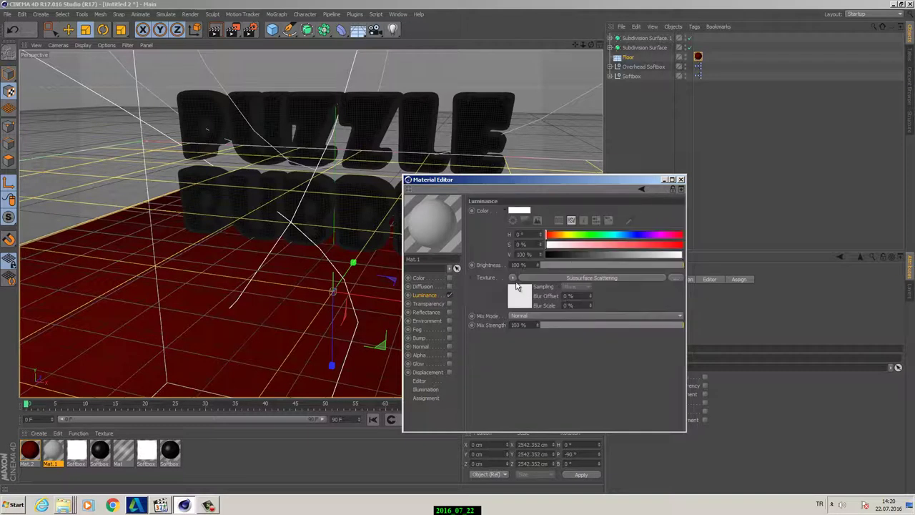
pyautogui.click(539, 278)
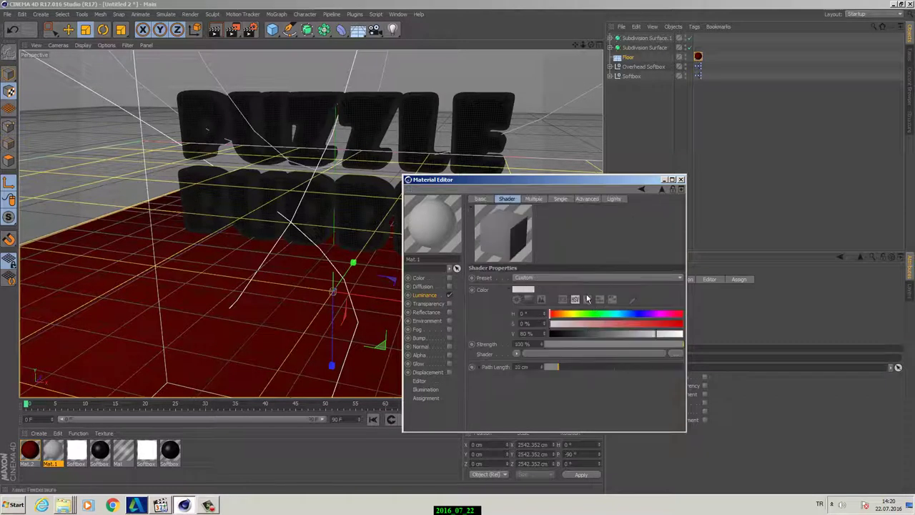
# - Open the help page for the Subsurface Scattering shader's Preset setting and arrange its window for reading
pyautogui.click(489, 279)
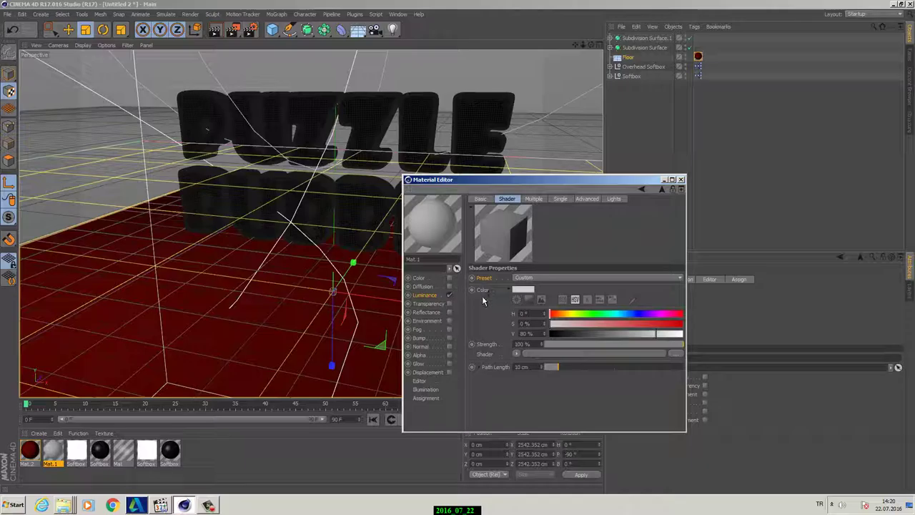
pyautogui.moveTo(530, 177); pyautogui.dragTo(622, 178)
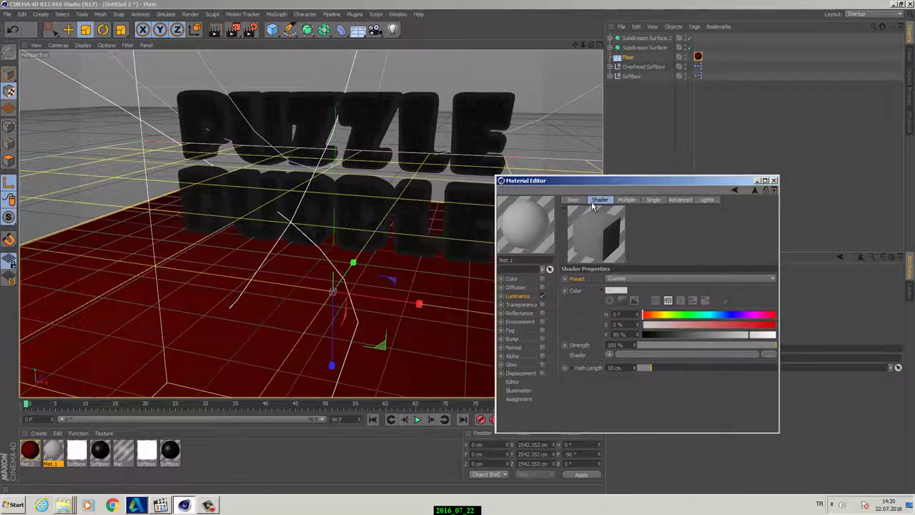
pyautogui.rightClick(580, 289)
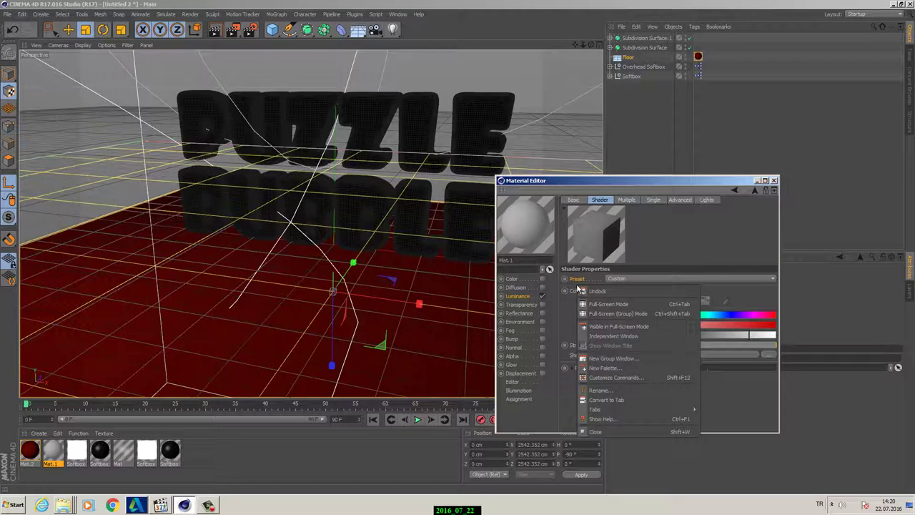
pyautogui.press('Escape')
pyautogui.rightClick(575, 279)
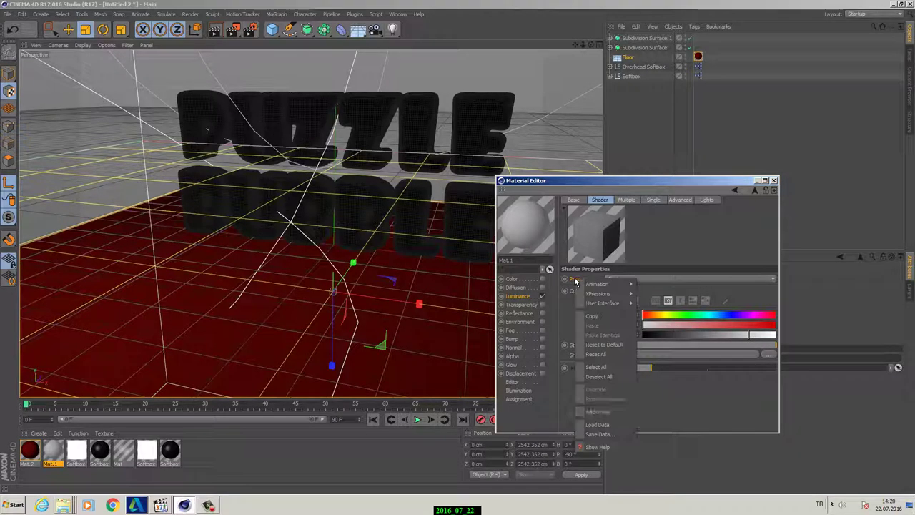
pyautogui.click(613, 447)
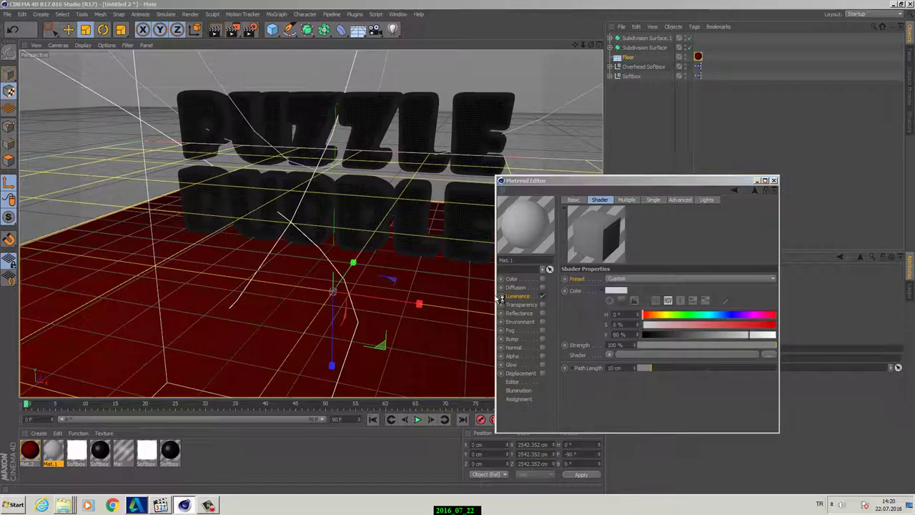
pyautogui.moveTo(593, 145); pyautogui.dragTo(283, 84)
pyautogui.moveTo(444, 311); pyautogui.dragTo(565, 440)
pyautogui.moveTo(454, 85); pyautogui.dragTo(312, 42)
pyautogui.moveTo(425, 401); pyautogui.dragTo(507, 461)
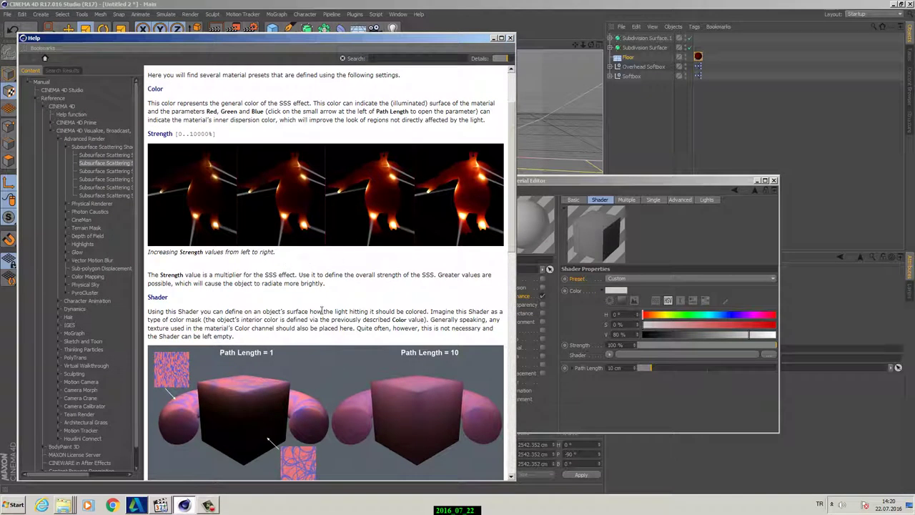
# - Read the help sections on the shader's texture and Path Length, and minimize the help window
pyautogui.scroll(-3, 329, 309)
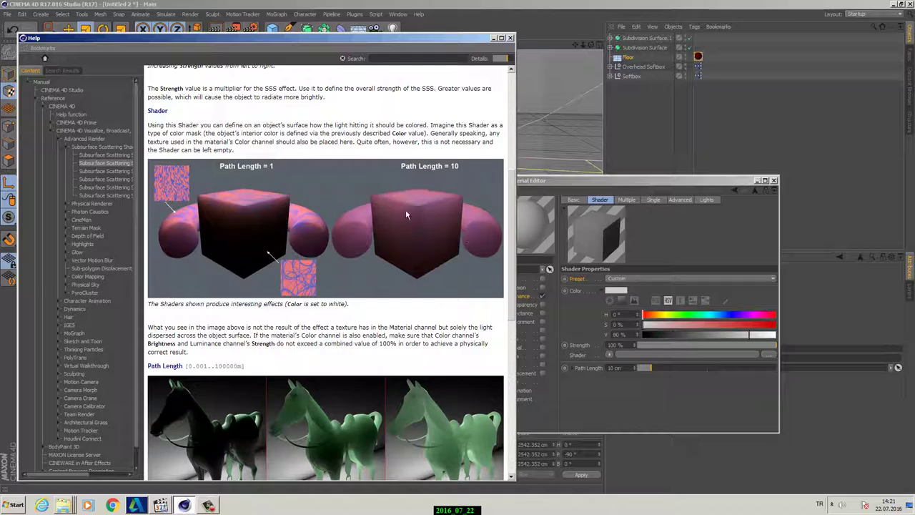
pyautogui.scroll(-3, 305, 212)
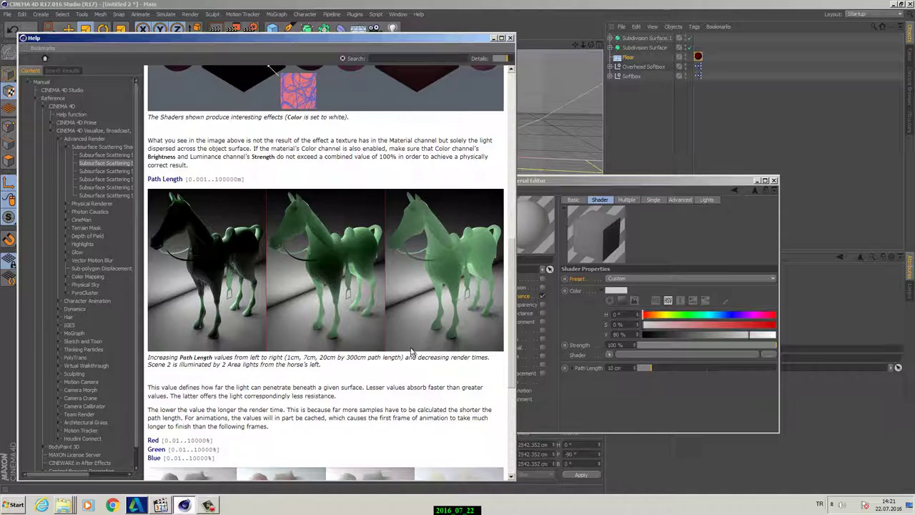
pyautogui.moveTo(510, 295); pyautogui.dragTo(496, 311)
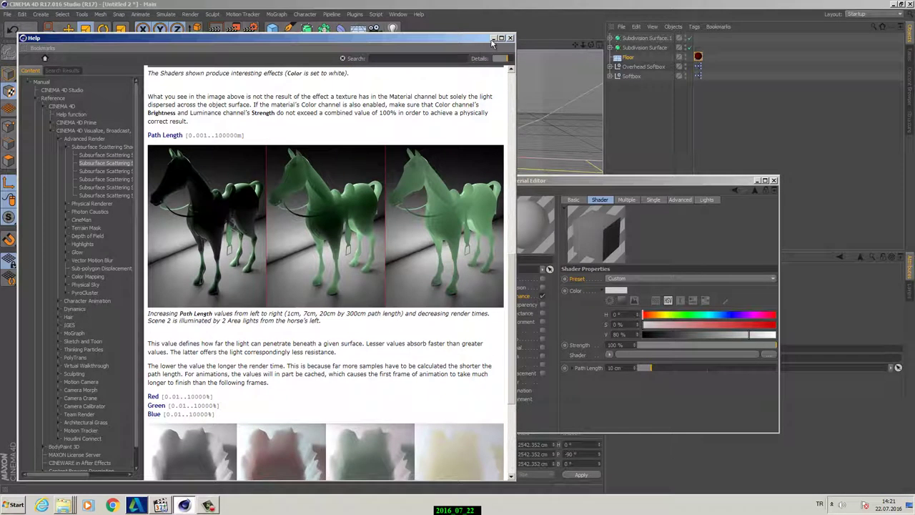
pyautogui.rightClick(579, 281)
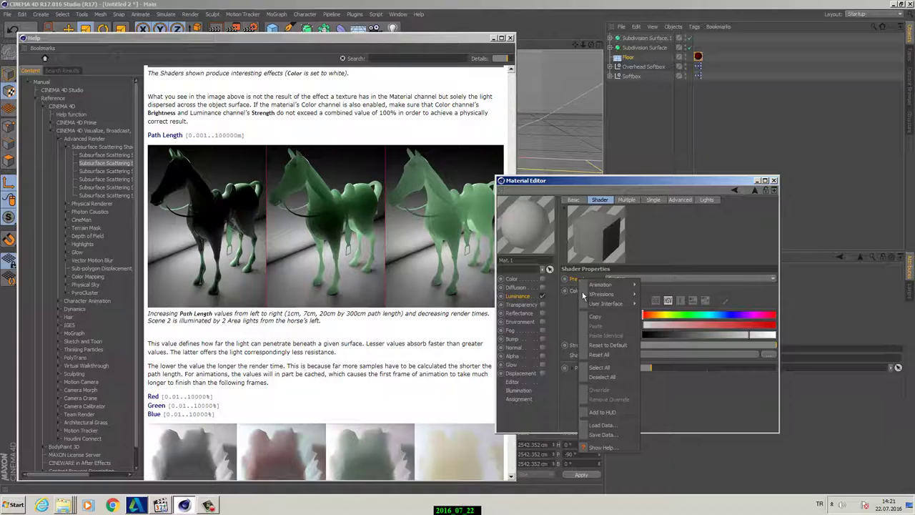
pyautogui.click(492, 38)
# - Apply the Milk (Skim) preset to Mat.1's Subsurface Scattering shader
pyautogui.moveTo(583, 182); pyautogui.dragTo(601, 174)
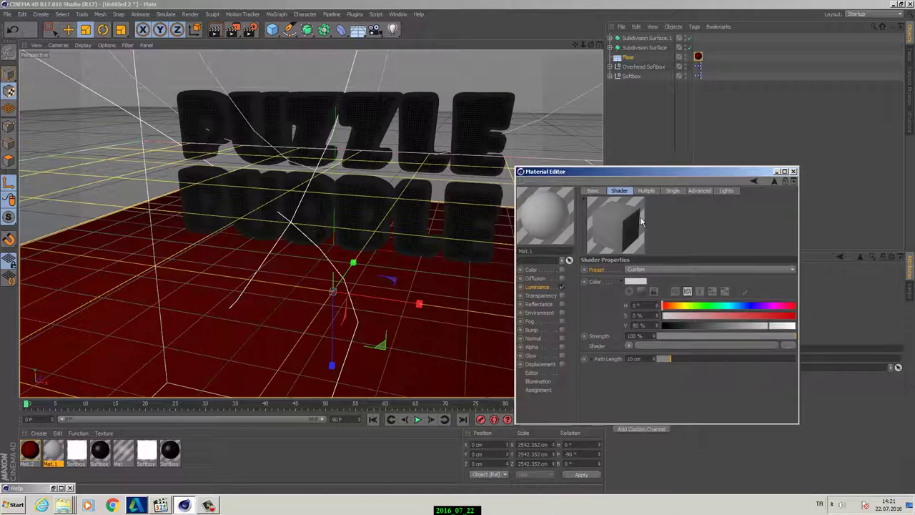
pyautogui.click(640, 270)
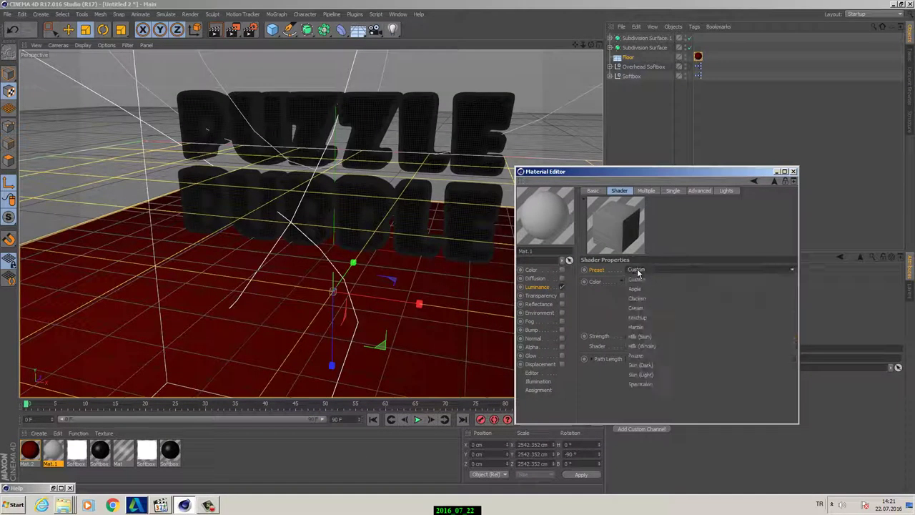
pyautogui.click(654, 336)
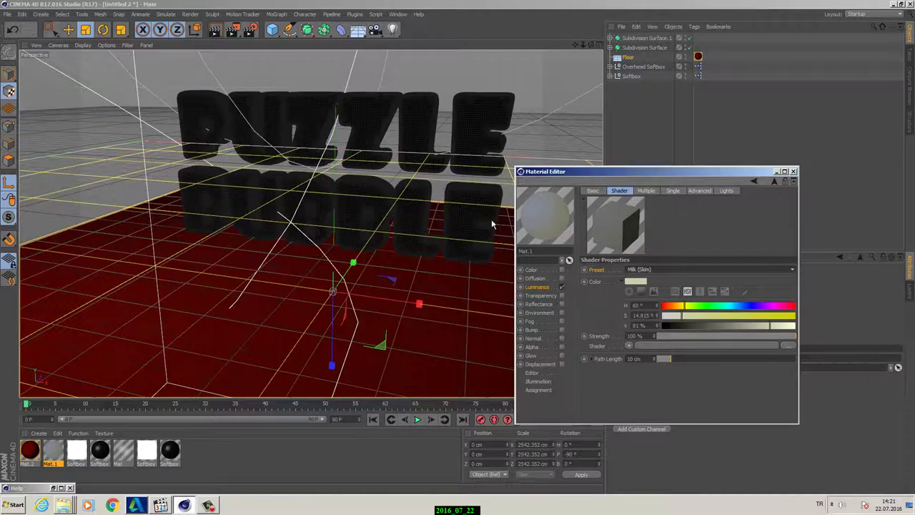
# - Render the text with the skim milk material in the Picture Viewer and arrange the viewer beside the Material Editor
pyautogui.click(232, 29)
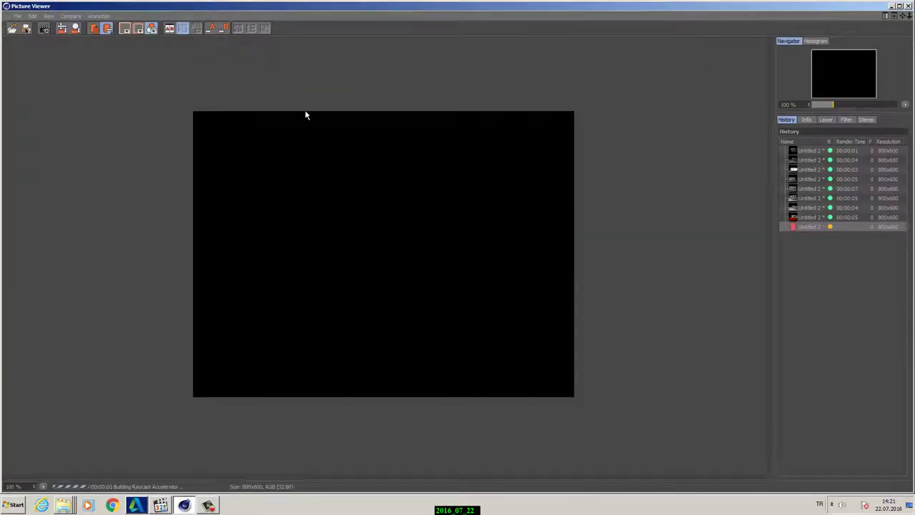
pyautogui.click(900, 5)
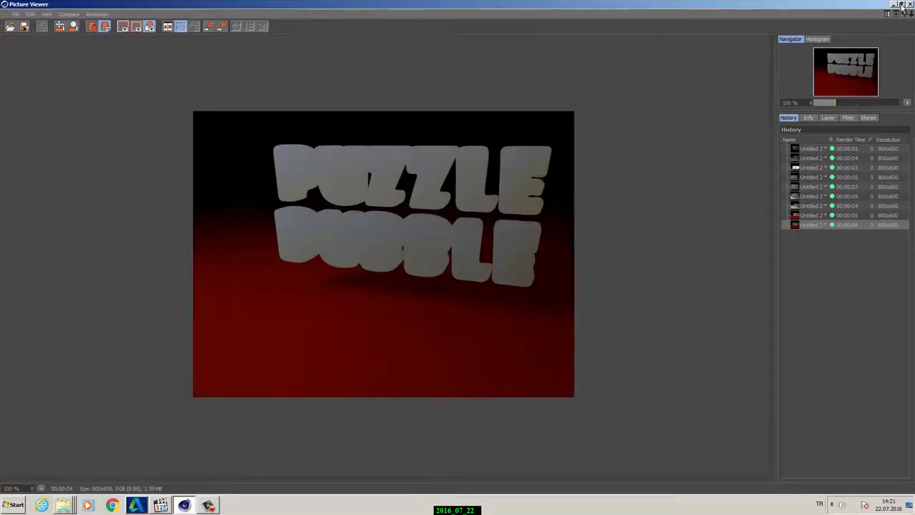
pyautogui.doubleClick(620, 8)
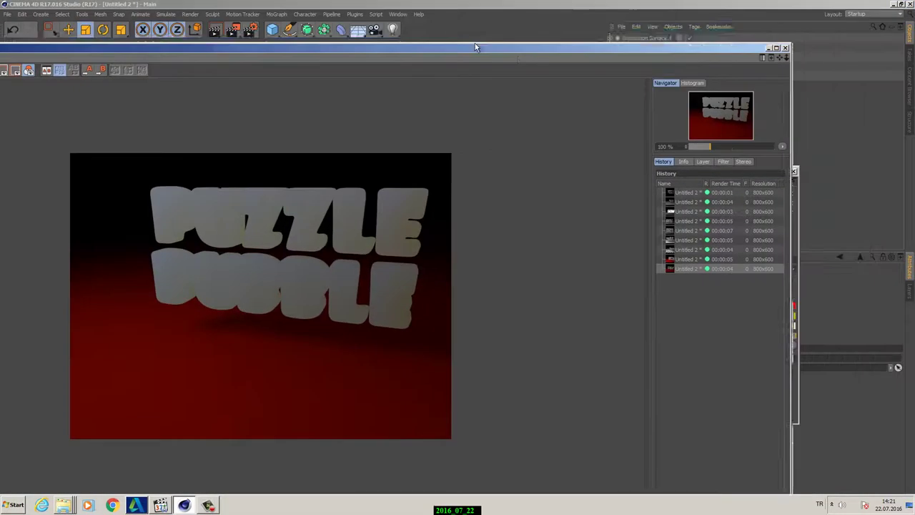
pyautogui.moveTo(754, 48); pyautogui.dragTo(500, 15)
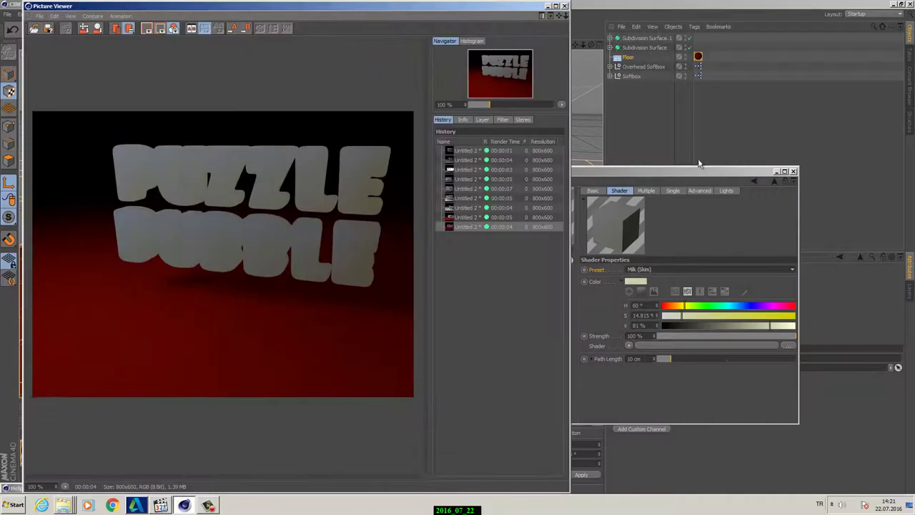
pyautogui.moveTo(707, 173); pyautogui.dragTo(792, 169)
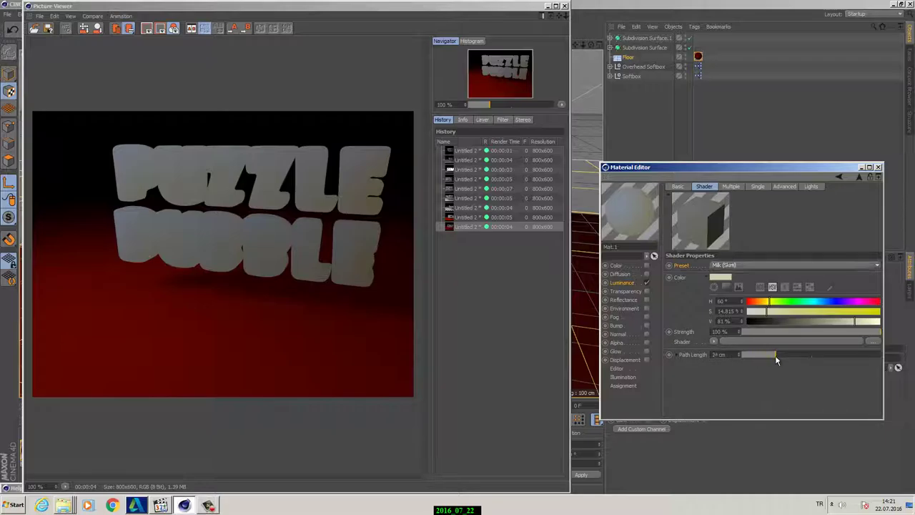
# - Set the Subsurface Scattering shader's Path Length to 3 cm
pyautogui.moveTo(777, 360); pyautogui.dragTo(778, 360)
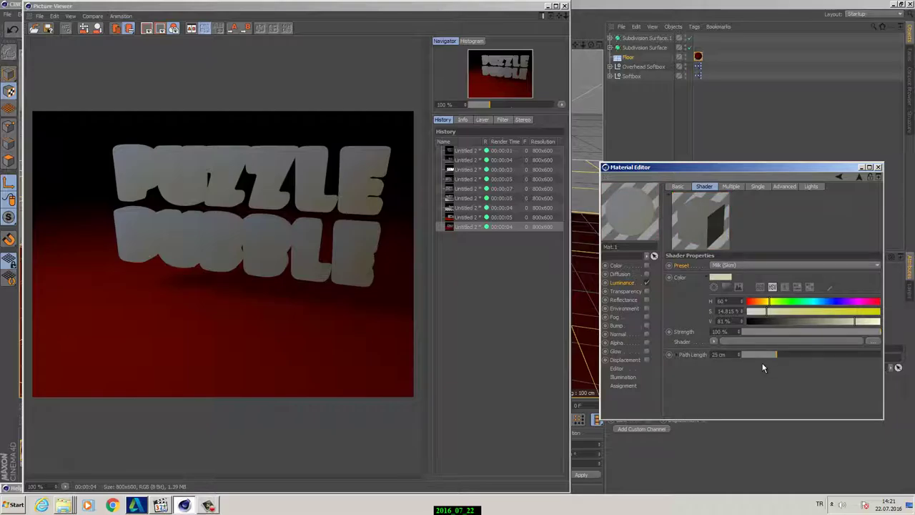
pyautogui.click(764, 357)
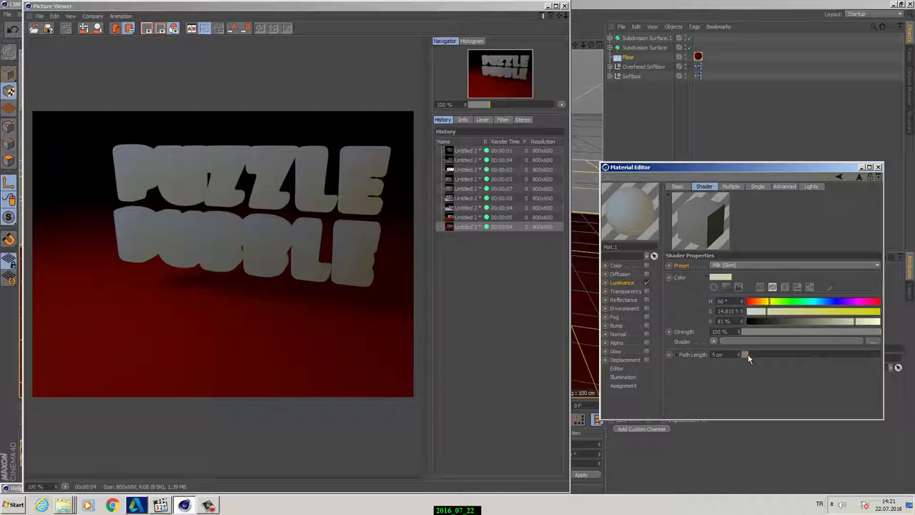
pyautogui.moveTo(748, 357); pyautogui.dragTo(744, 358)
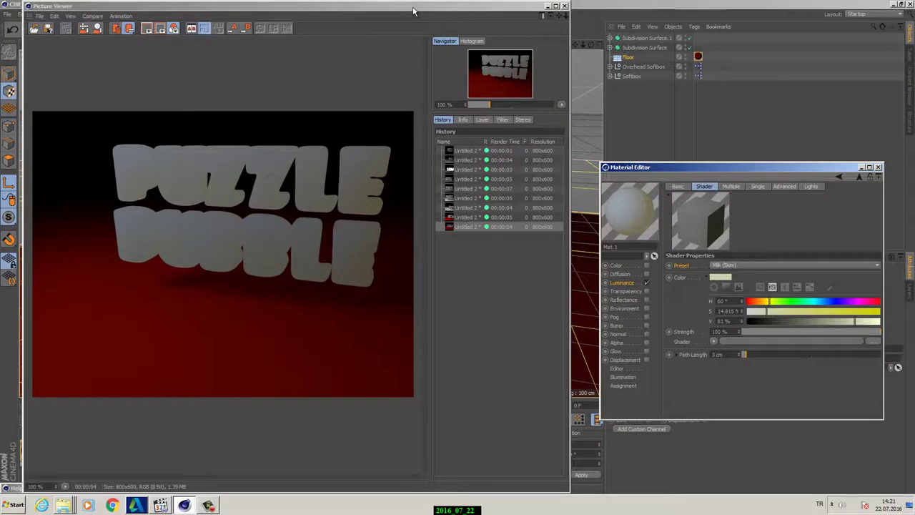
# - Render the text with the shorter path length and compare it with the previous render in the history
pyautogui.moveTo(415, 9); pyautogui.dragTo(450, 119)
pyautogui.click(233, 29)
pyautogui.hotkey('shift', 'r')
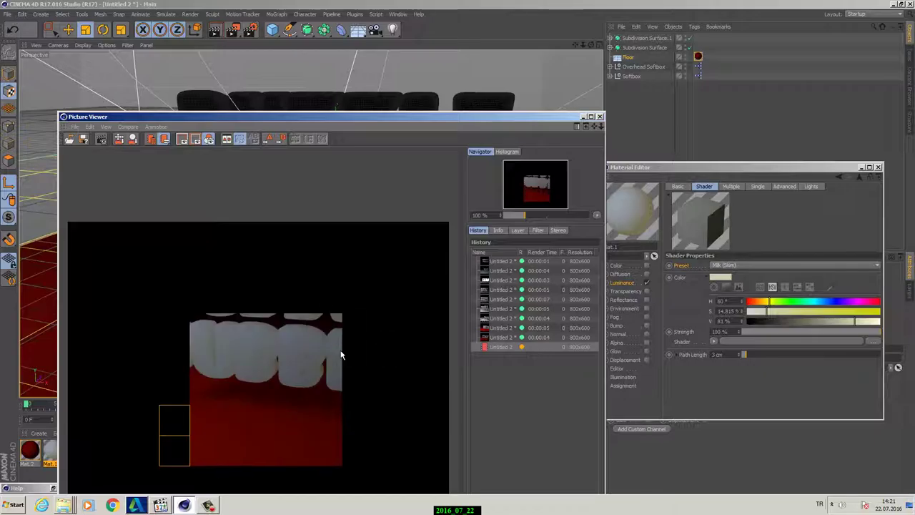
pyautogui.click(512, 338)
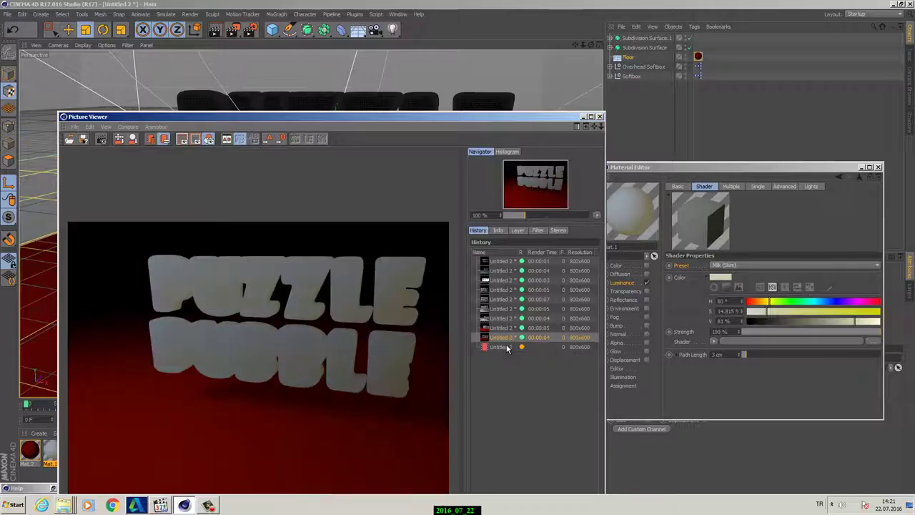
pyautogui.click(507, 347)
pyautogui.click(507, 339)
pyautogui.click(507, 347)
pyautogui.click(507, 340)
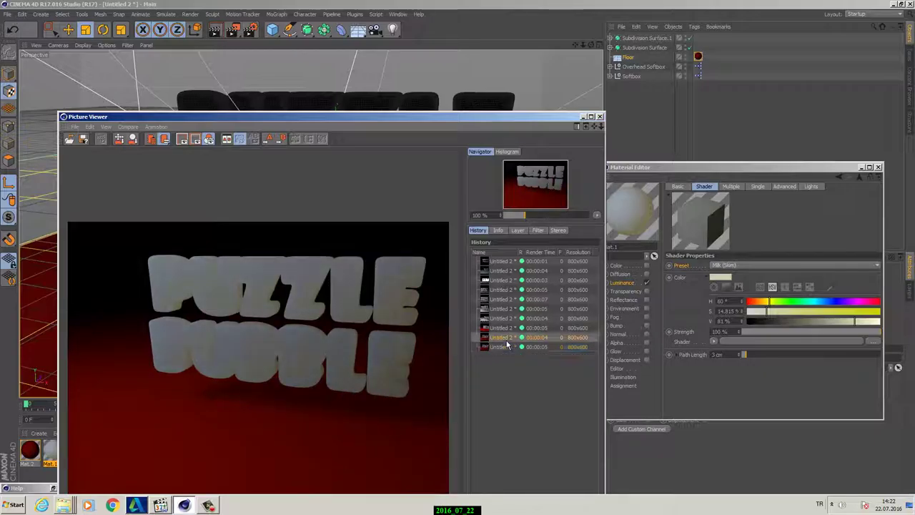
pyautogui.click(507, 347)
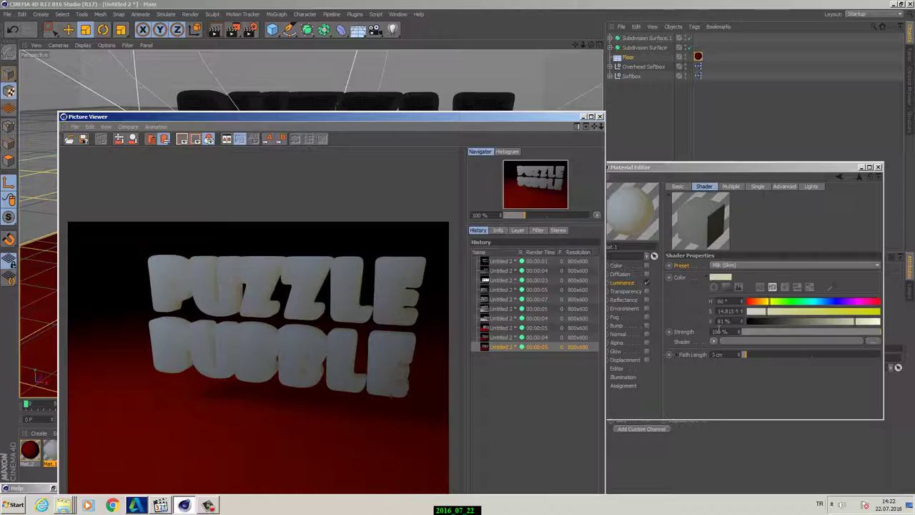
# - Set the shader's color to orange-yellow with hue 41°, saturation 100% and value 100%, and render the scene in the Picture Viewer
pyautogui.click(879, 301)
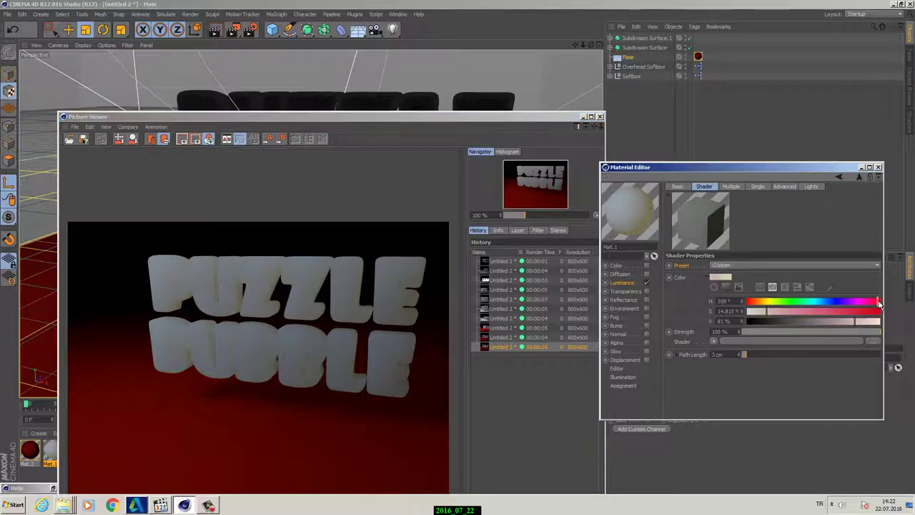
pyautogui.moveTo(824, 312); pyautogui.dragTo(859, 312)
pyautogui.moveTo(777, 302); pyautogui.dragTo(762, 304)
pyautogui.moveTo(859, 312); pyautogui.dragTo(892, 325)
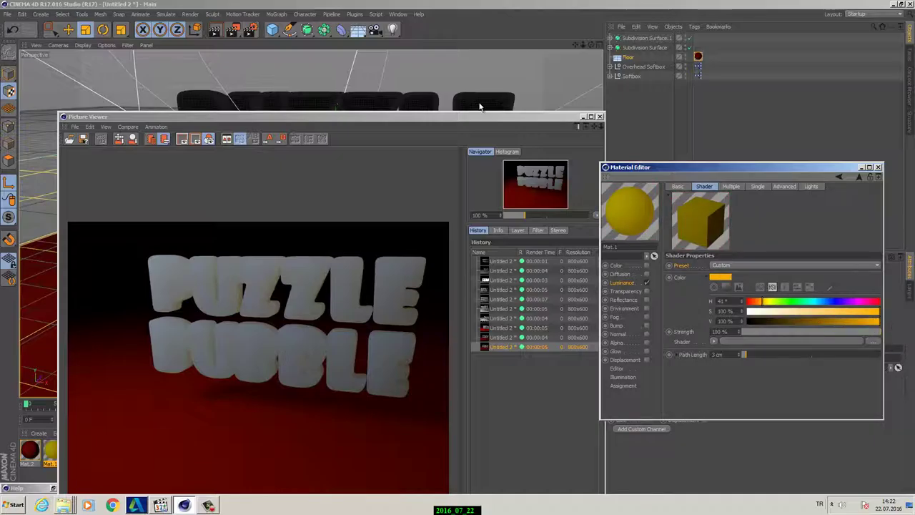
pyautogui.click(236, 30)
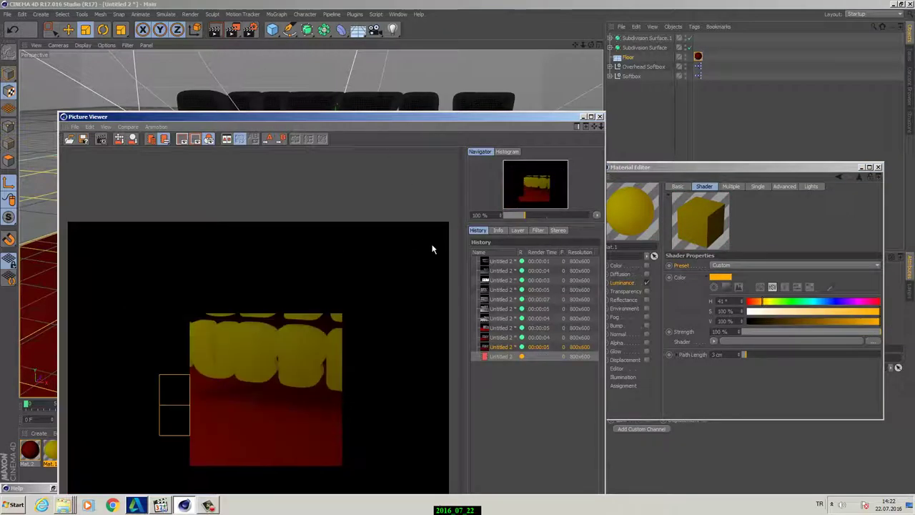
# - Check the shader's Multiple Diffuse settings and set the Single Scattering Phase Function to 0.2
pyautogui.click(720, 174)
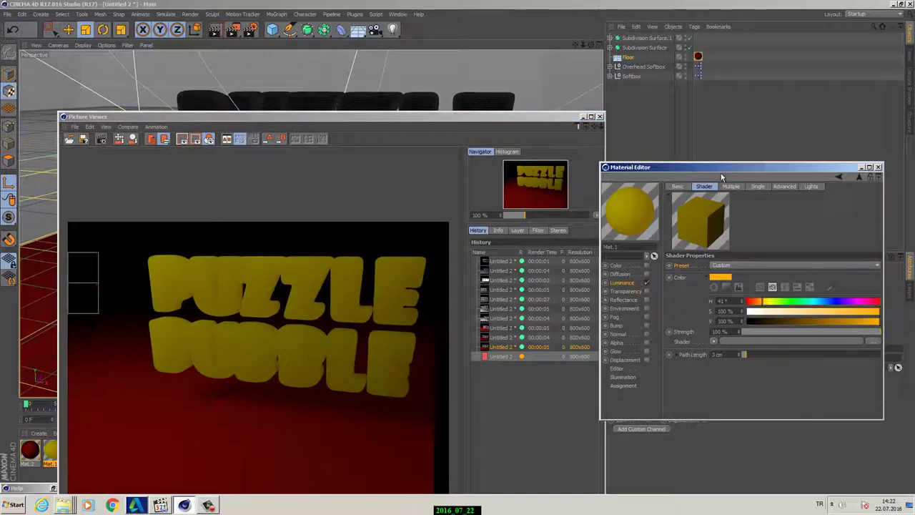
pyautogui.click(738, 187)
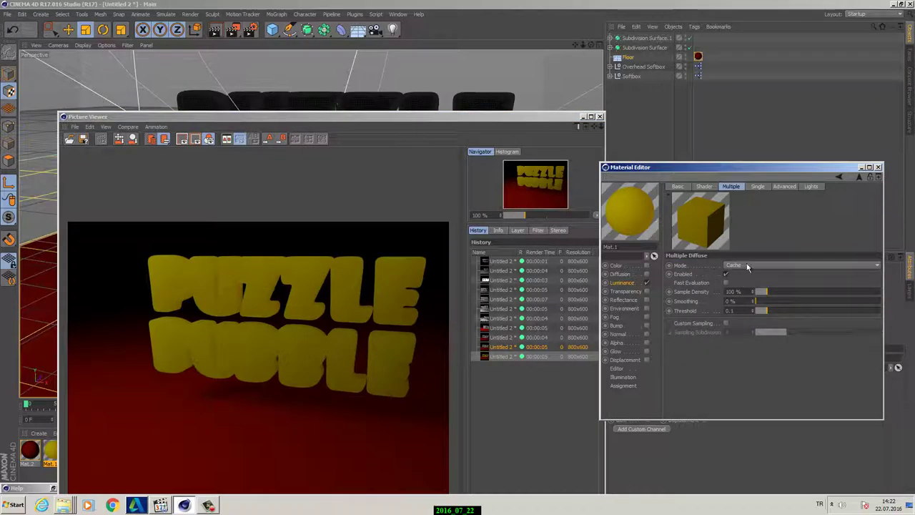
pyautogui.click(757, 186)
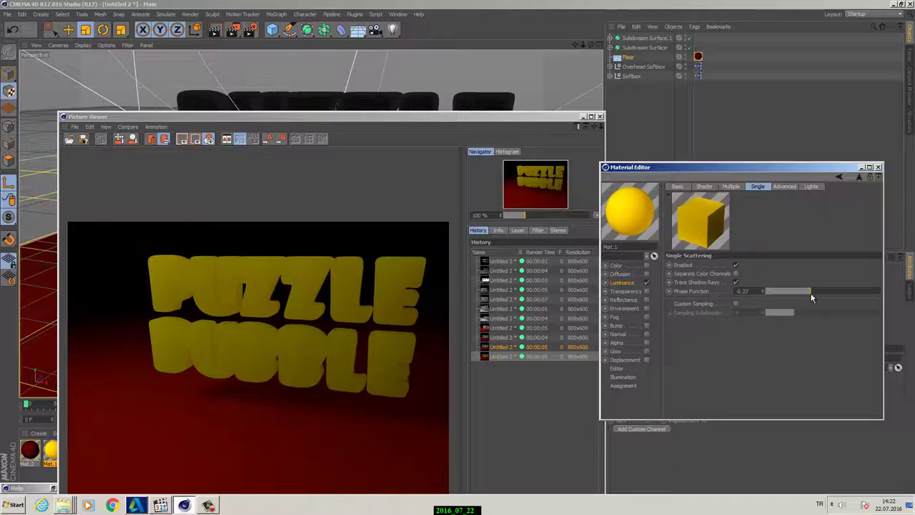
pyautogui.moveTo(815, 292); pyautogui.dragTo(836, 294)
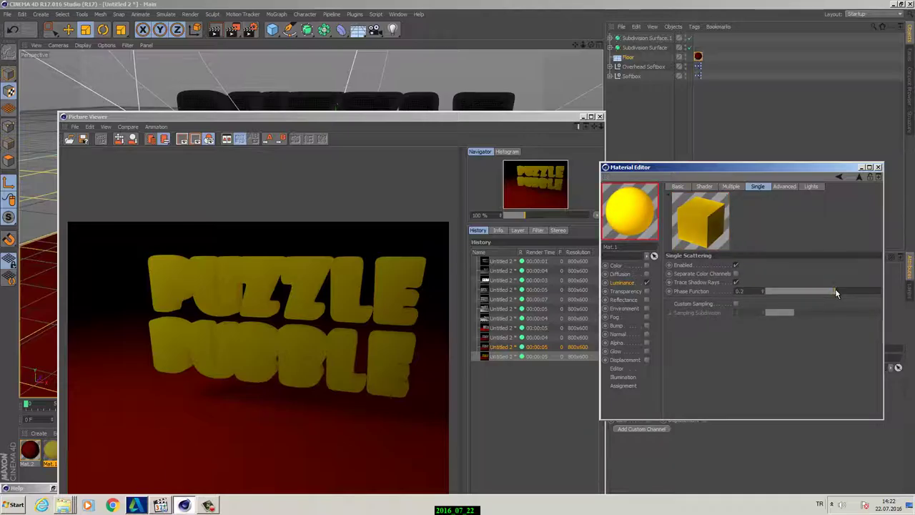
# - Render the yellow text with the new phase function, close the Picture Viewer and move the Material Editor aside
pyautogui.click(234, 31)
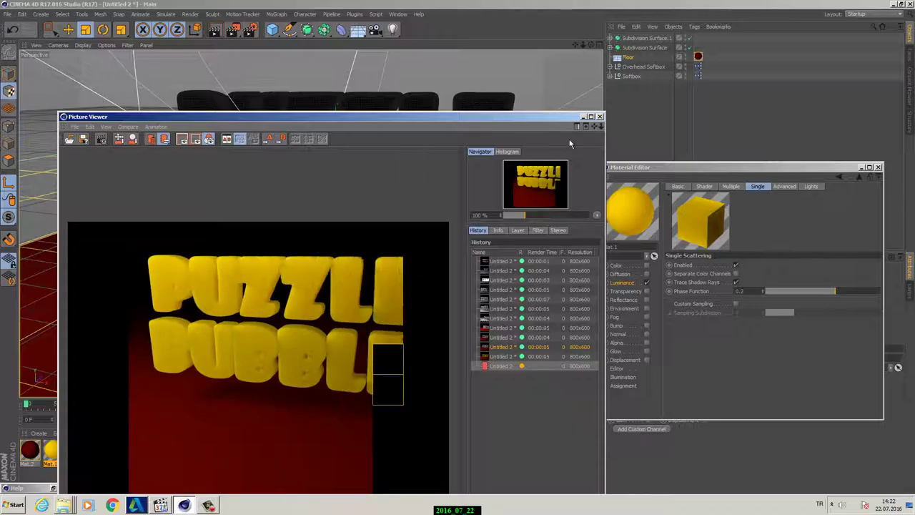
pyautogui.click(600, 117)
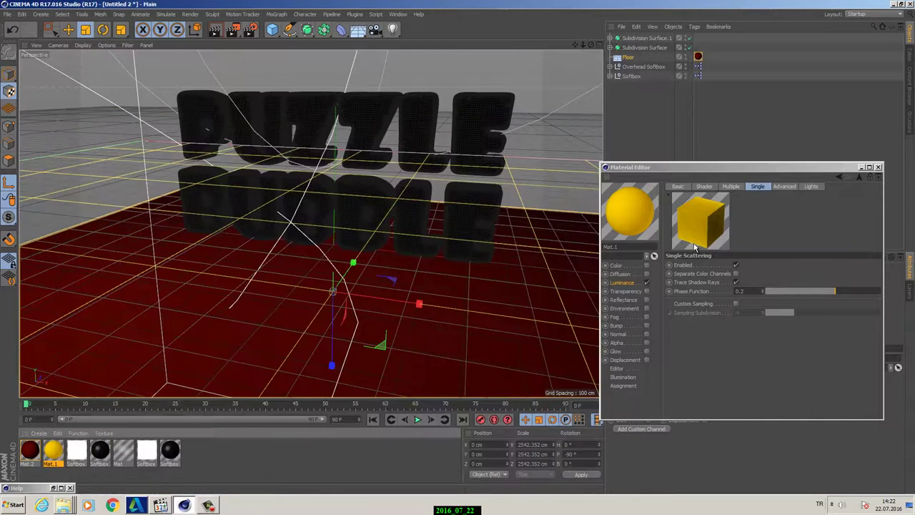
pyautogui.moveTo(681, 169); pyautogui.dragTo(730, 204)
pyautogui.keyDown('alt'); pyautogui.moveTo(399, 166); pyautogui.dragTo(394, 192); pyautogui.keyUp('alt')
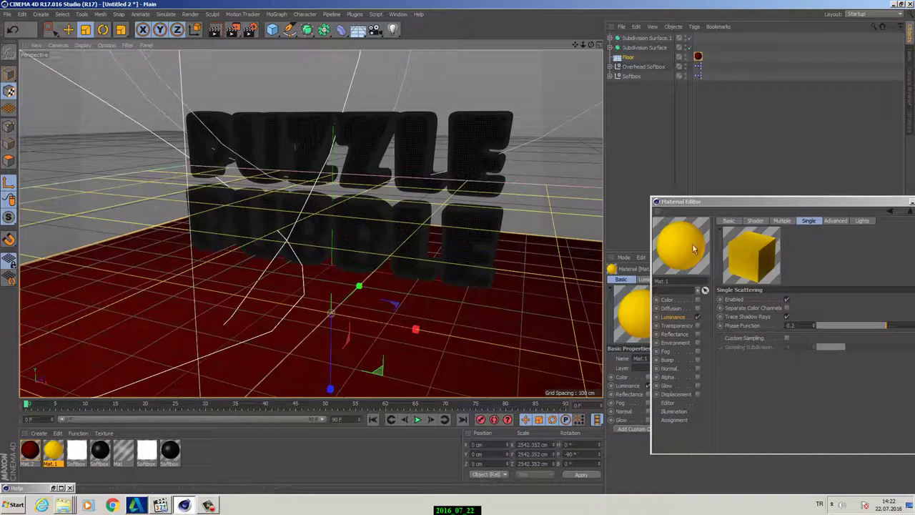
# - Enable the Reflectance channel of the yellow Mat.1 material and add a GGX reflection layer
pyautogui.moveTo(708, 203); pyautogui.dragTo(574, 195)
pyautogui.doubleClick(56, 453)
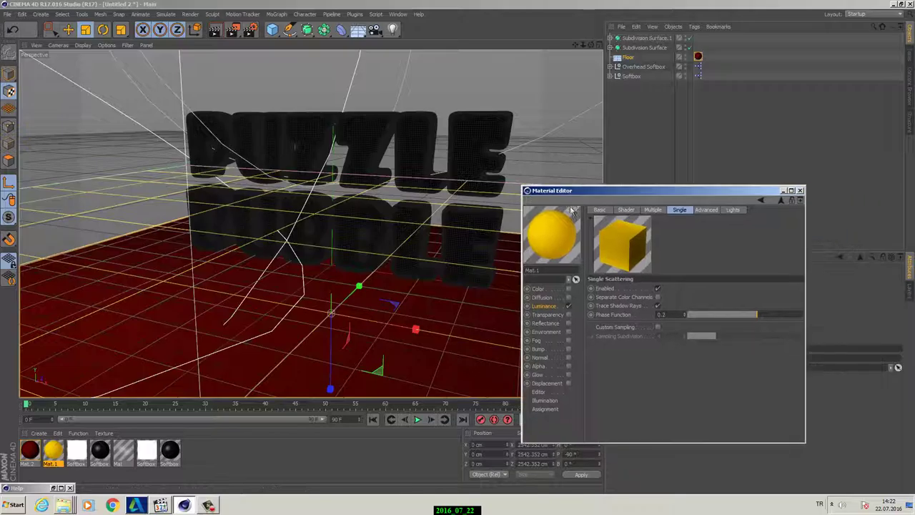
pyautogui.click(569, 323)
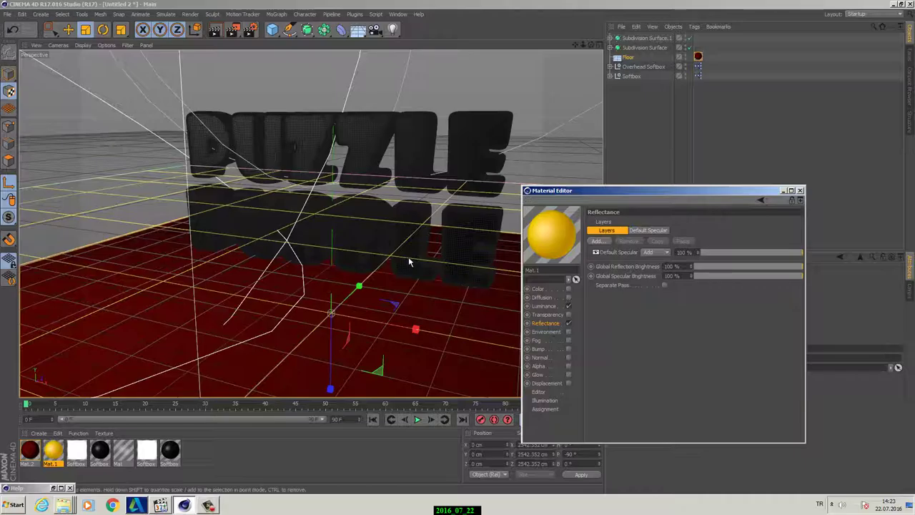
pyautogui.click(601, 241)
pyautogui.click(623, 253)
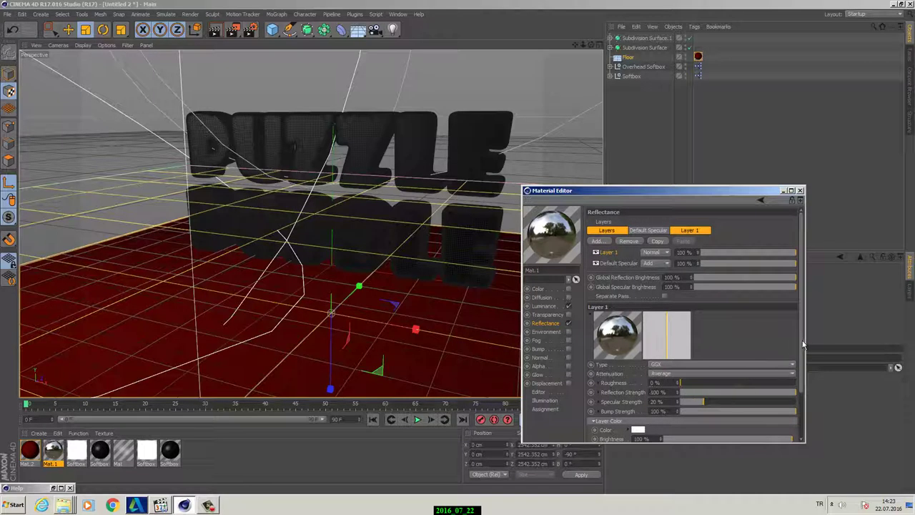
# - Set the Fresnel type of Mat.1's GGX reflection layer to Dielectric
pyautogui.scroll(-2, 748, 405)
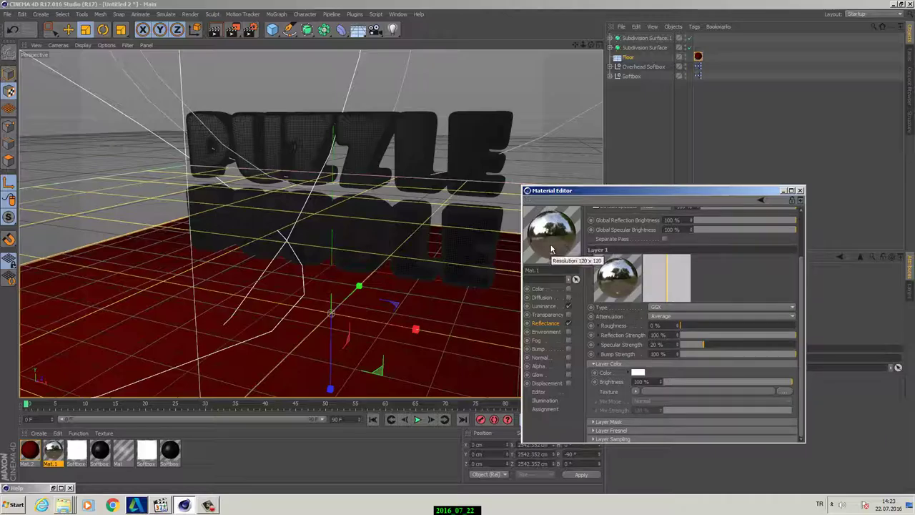
pyautogui.click(613, 431)
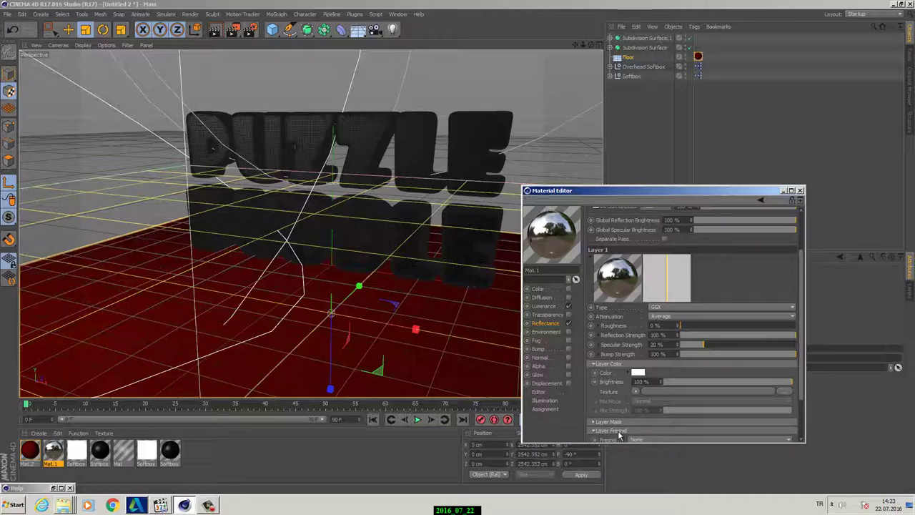
pyautogui.scroll(-2, 716, 386)
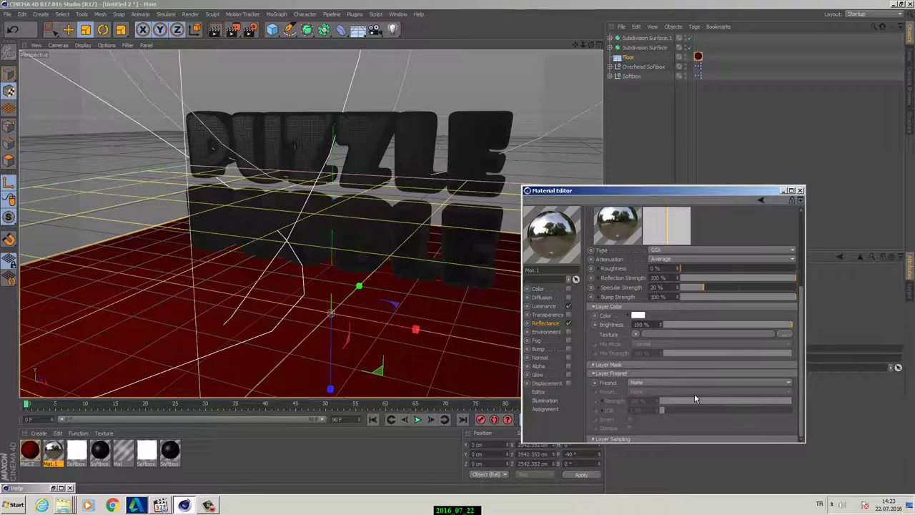
pyautogui.click(671, 381)
pyautogui.click(663, 400)
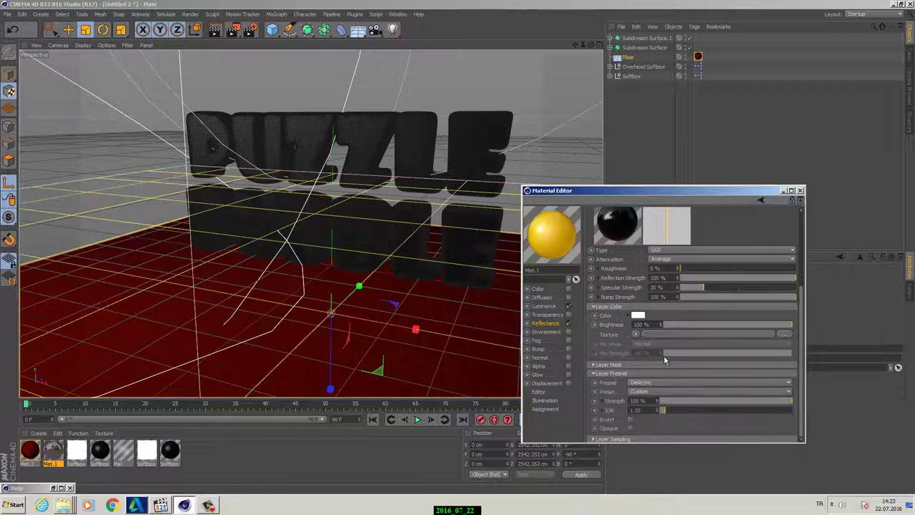
pyautogui.scroll(4, 802, 375)
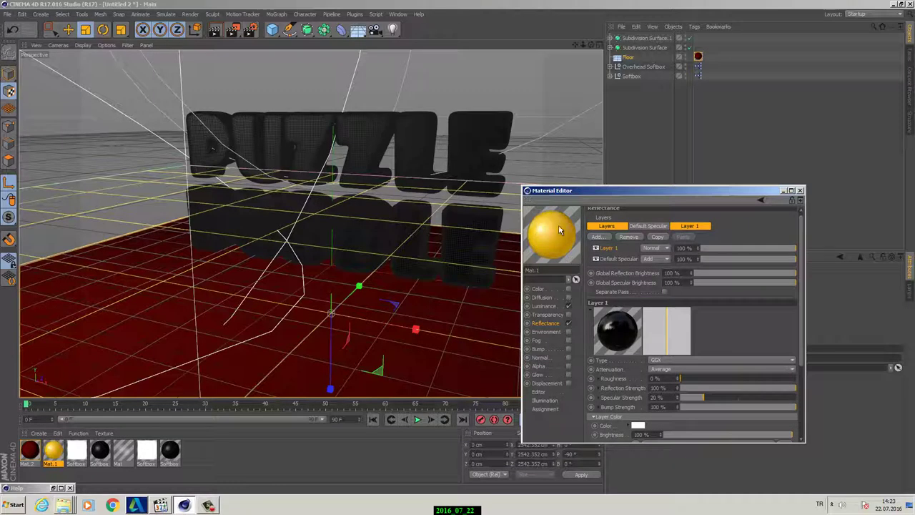
# - Render the text with the added reflection in the Picture Viewer, and close the viewer and the Material Editor
pyautogui.click(232, 30)
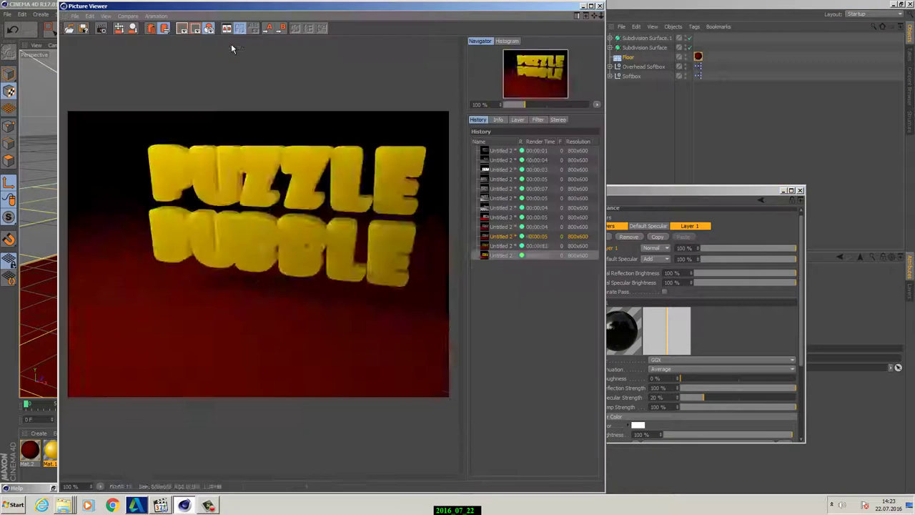
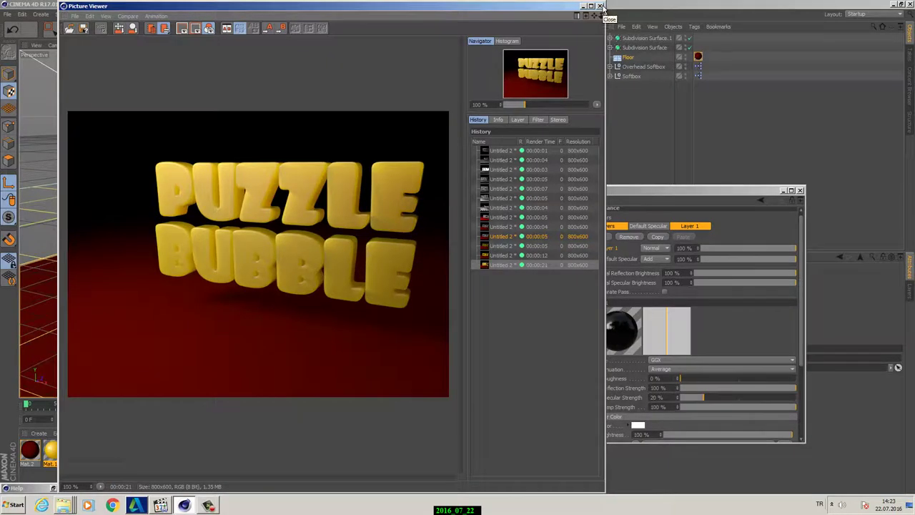
pyautogui.click(600, 6)
pyautogui.click(801, 190)
pyautogui.keyDown('alt'); pyautogui.moveTo(436, 203); pyautogui.dragTo(396, 207); pyautogui.keyUp('alt')
pyautogui.scroll(-3, 431, 208)
pyautogui.scroll(2, 394, 211)
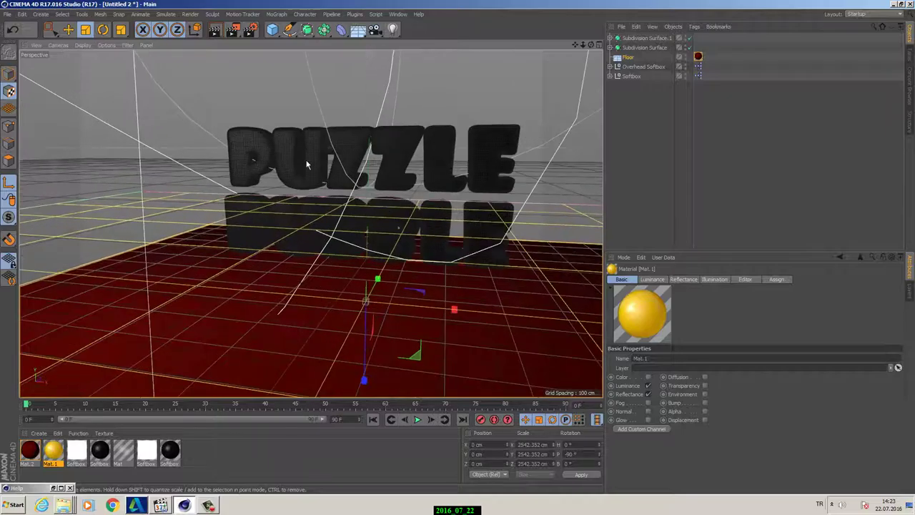
pyautogui.keyDown('alt'); pyautogui.moveTo(323, 191); pyautogui.dragTo(360, 180); pyautogui.keyUp('alt')
pyautogui.scroll(2, 386, 181)
pyautogui.keyDown('alt'); pyautogui.moveTo(364, 186); pyautogui.dragTo(341, 196, button='middle'); pyautogui.keyUp('alt')
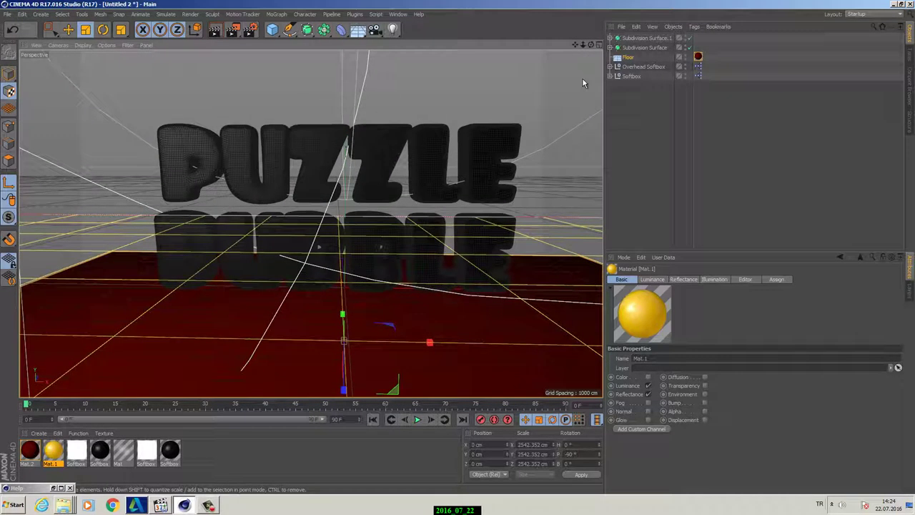
# - Add a Collider Body simulation tag to the Floor object
pyautogui.click(645, 38)
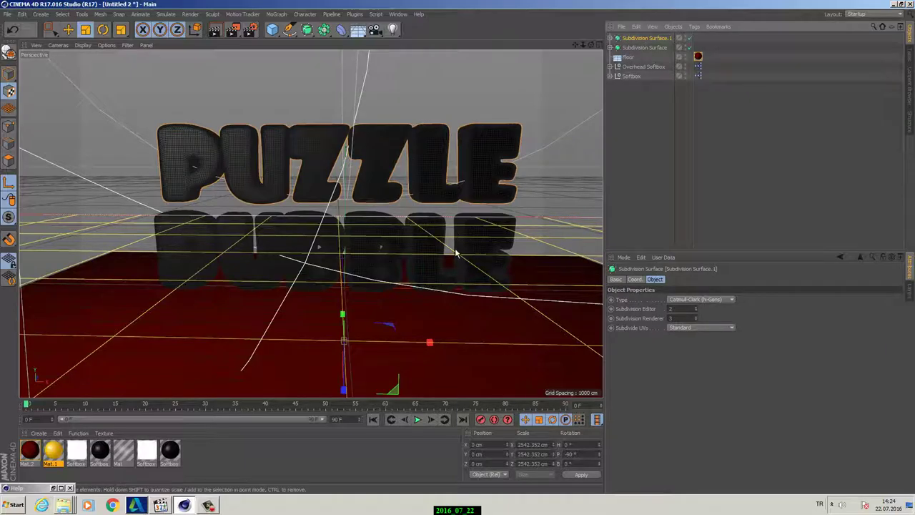
pyautogui.click(628, 58)
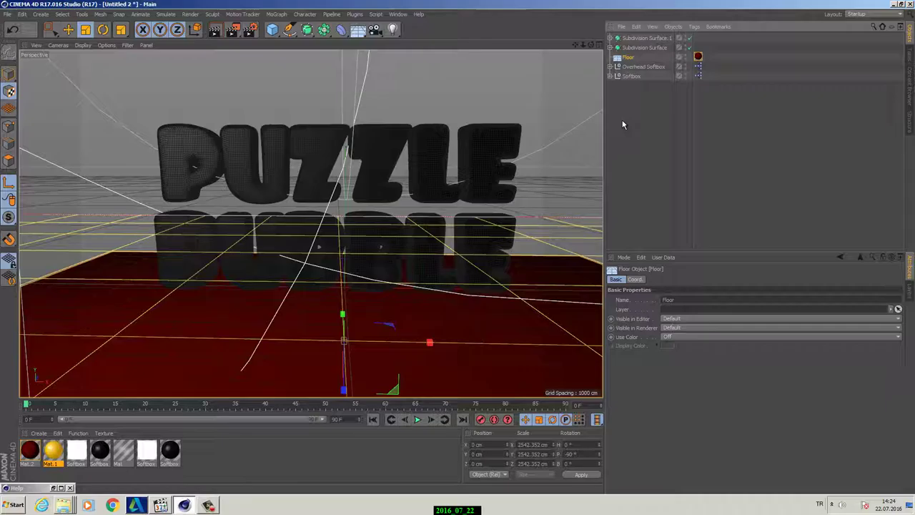
pyautogui.click(695, 27)
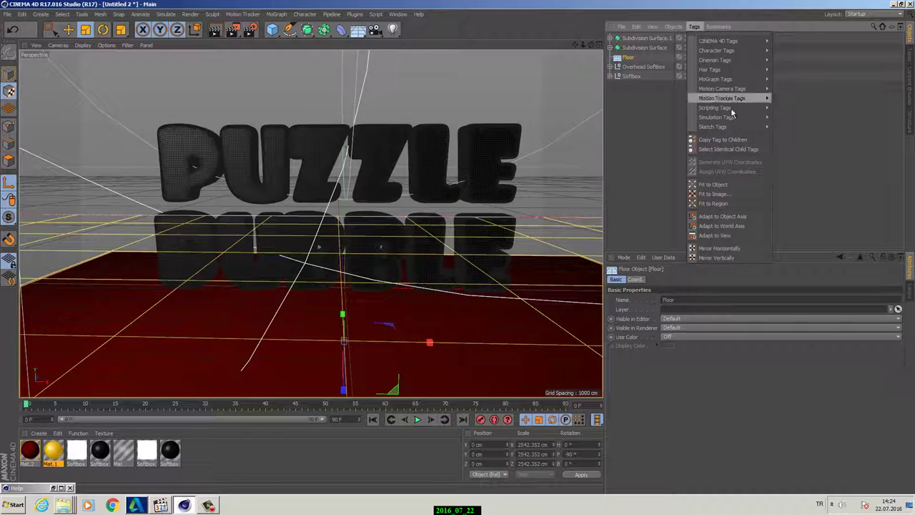
pyautogui.moveTo(724, 107)
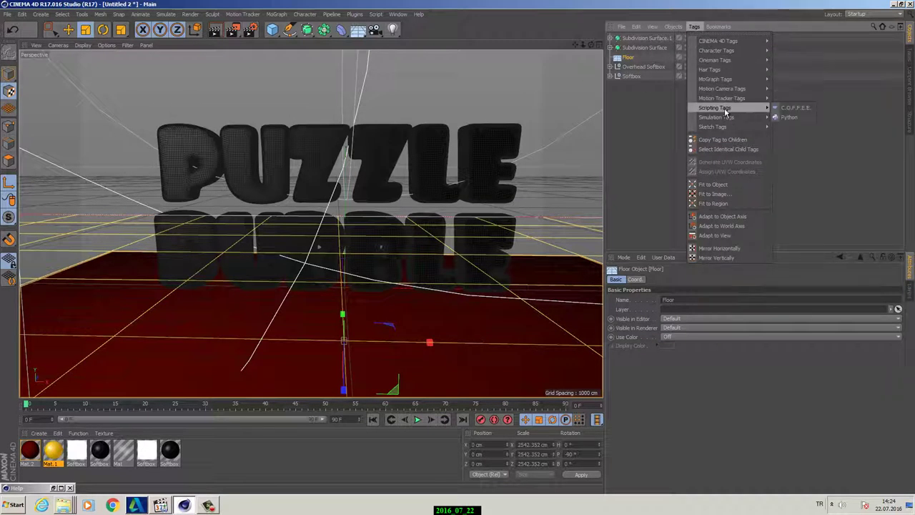
pyautogui.click(655, 124)
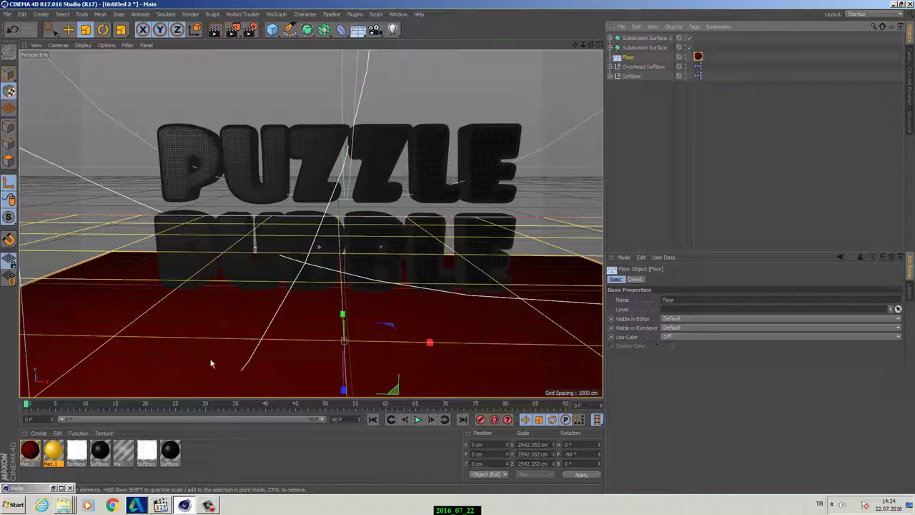
pyautogui.keyDown('alt'); pyautogui.moveTo(317, 223); pyautogui.dragTo(282, 249); pyautogui.keyUp('alt')
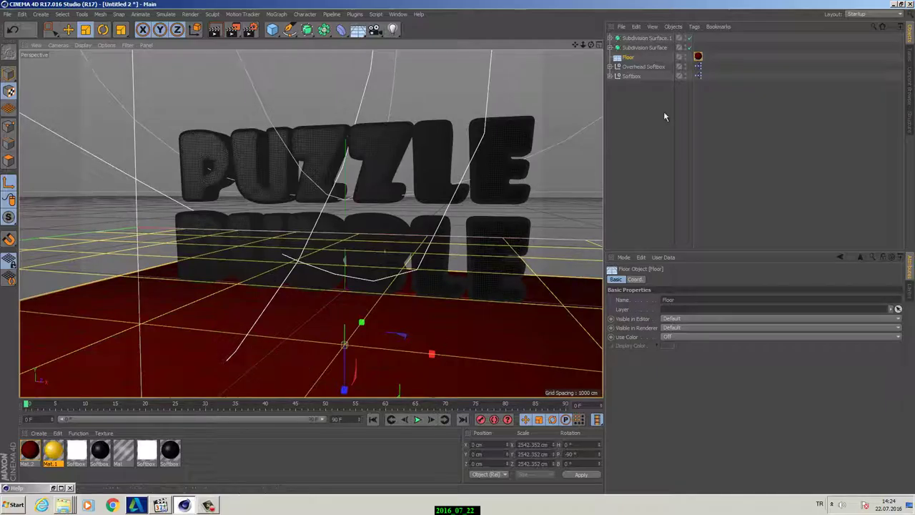
pyautogui.click(694, 26)
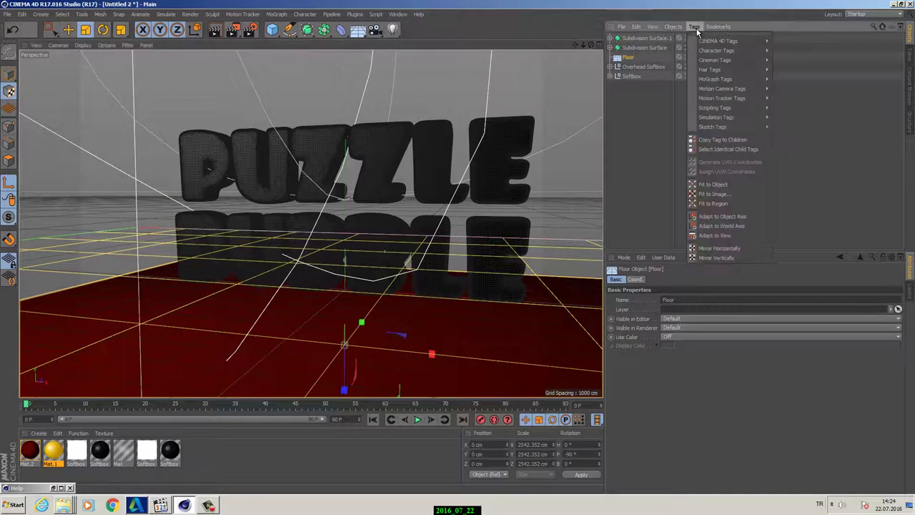
pyautogui.moveTo(766, 107)
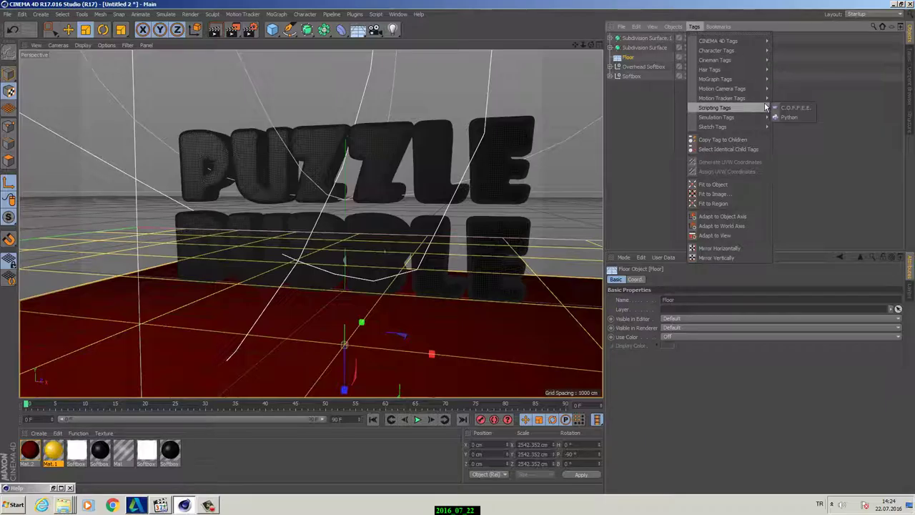
pyautogui.moveTo(727, 119)
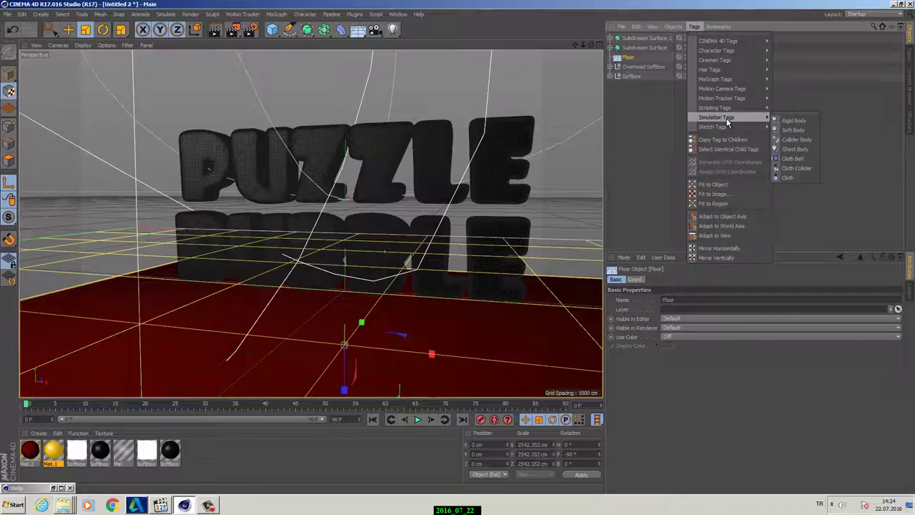
pyautogui.click(799, 140)
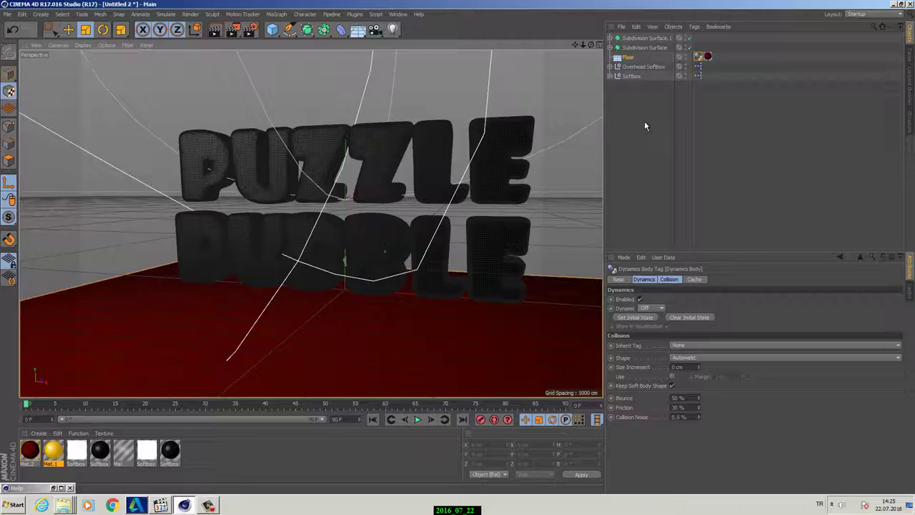
# - Add Soft Body simulation tags to the PUZZLE and BUBBLE Subdivision Surface objects and play the dynamics simulation
pyautogui.click(645, 41)
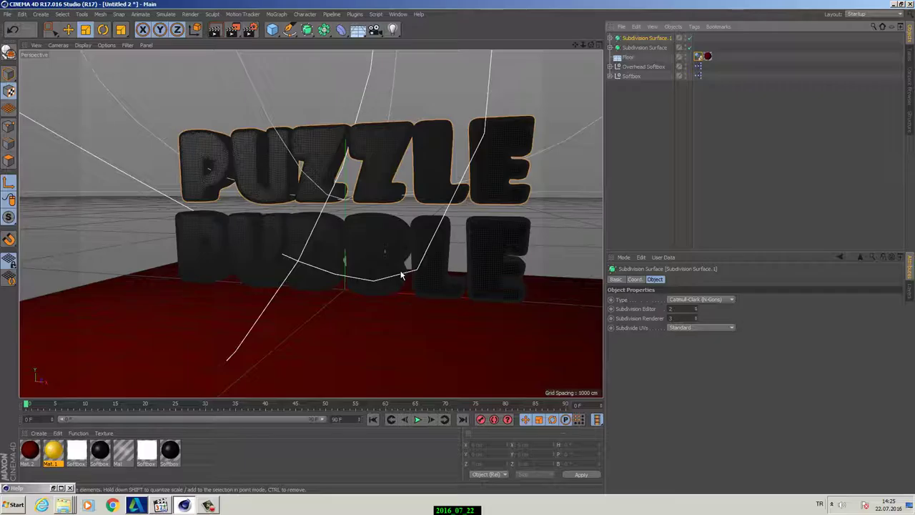
pyautogui.click(695, 27)
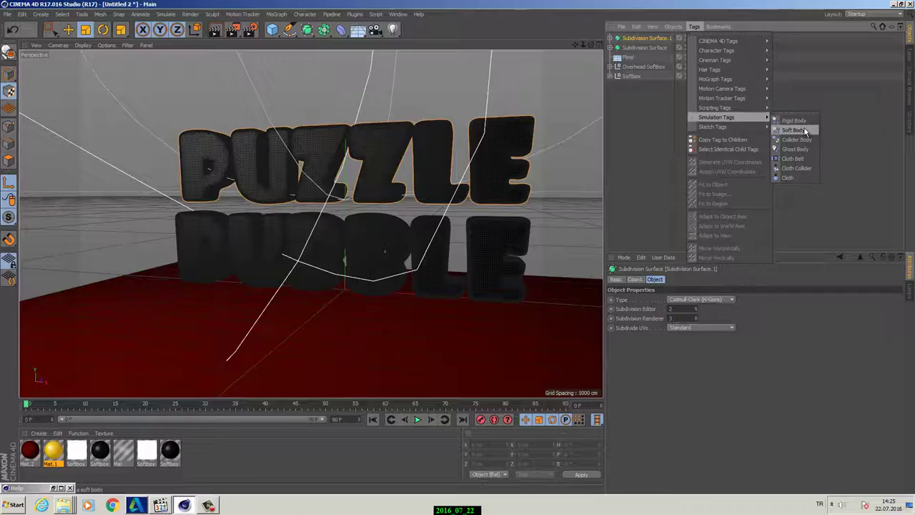
pyautogui.click(804, 130)
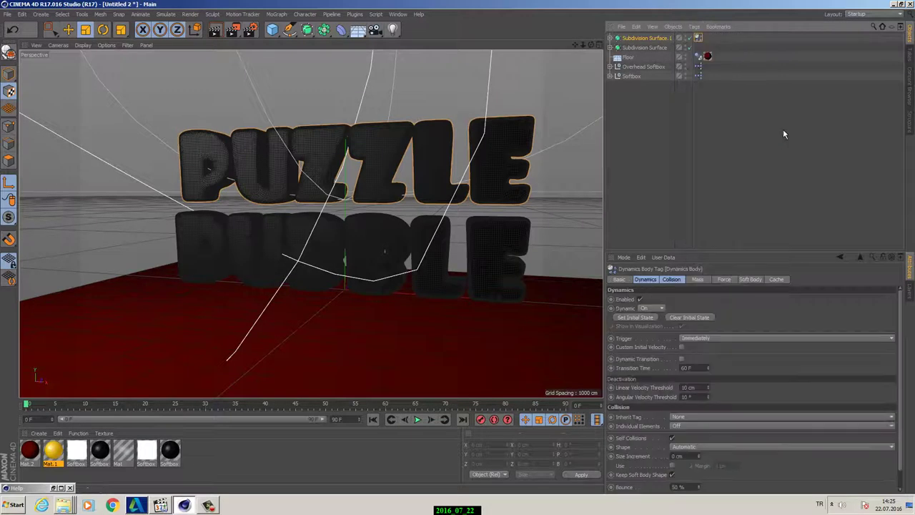
pyautogui.click(656, 48)
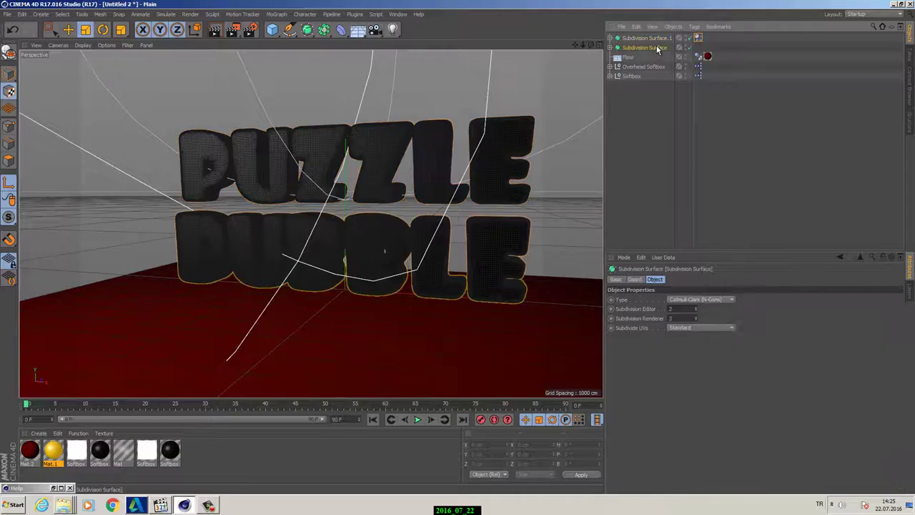
pyautogui.click(693, 29)
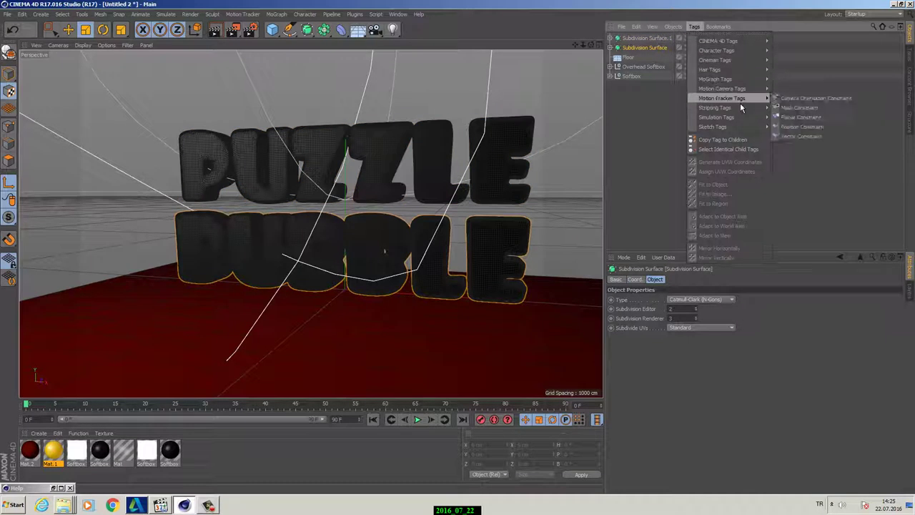
pyautogui.click(797, 128)
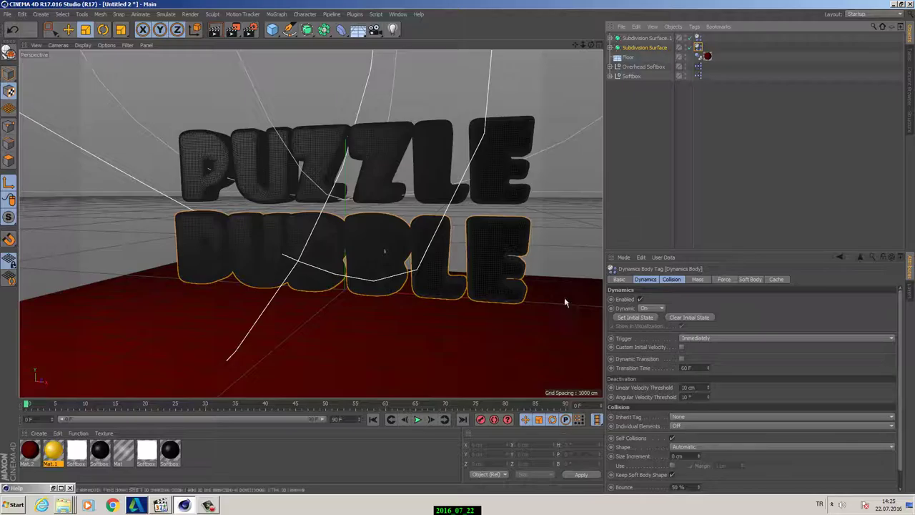
pyautogui.click(419, 420)
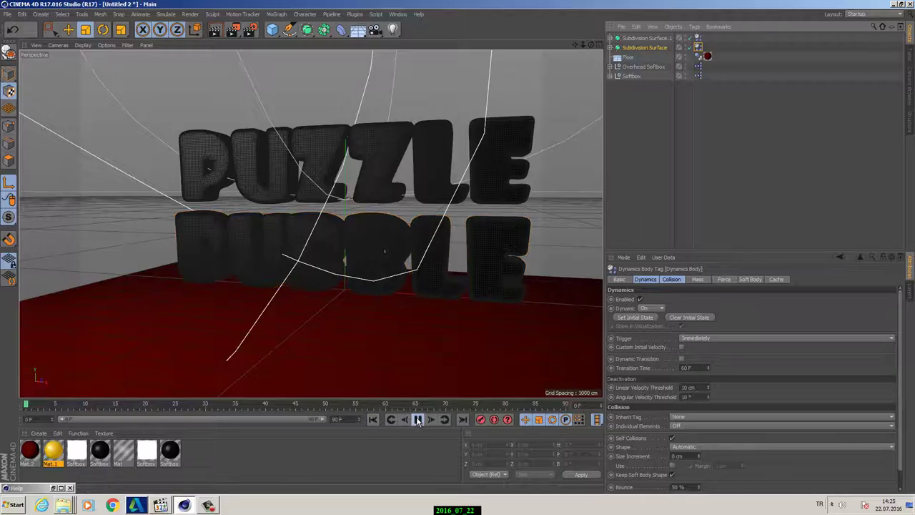